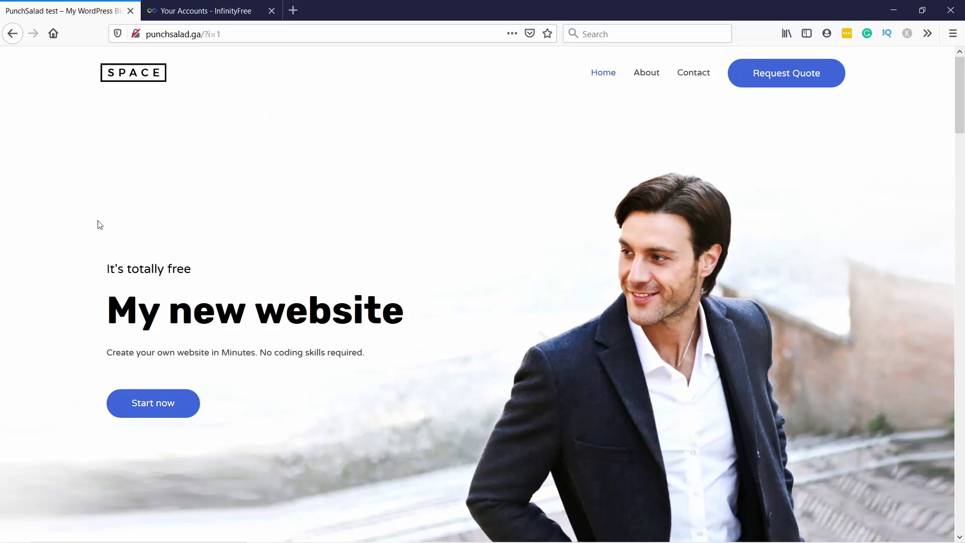
# Check punchsalad.ga's connection security details, then reload the site over plain http
pyautogui.click(136, 34)
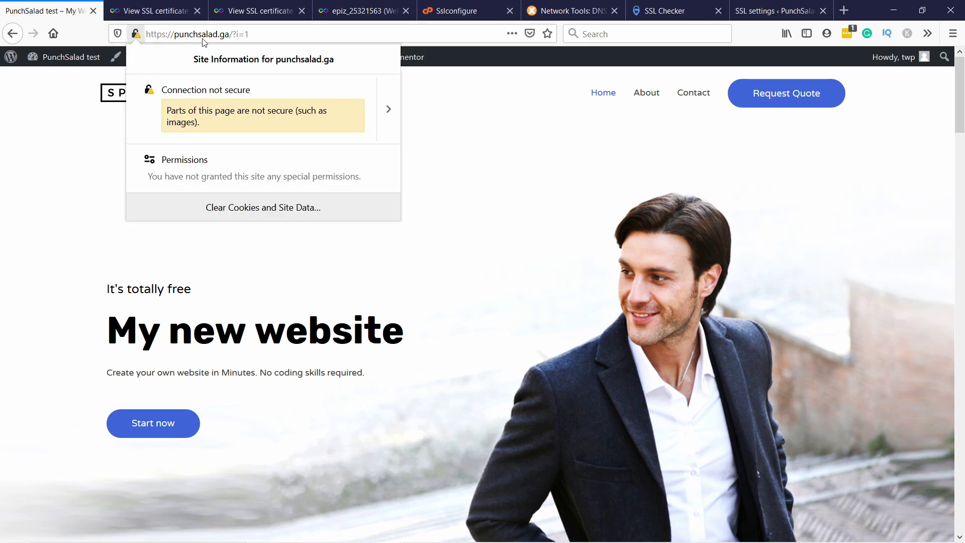
pyautogui.click(294, 33)
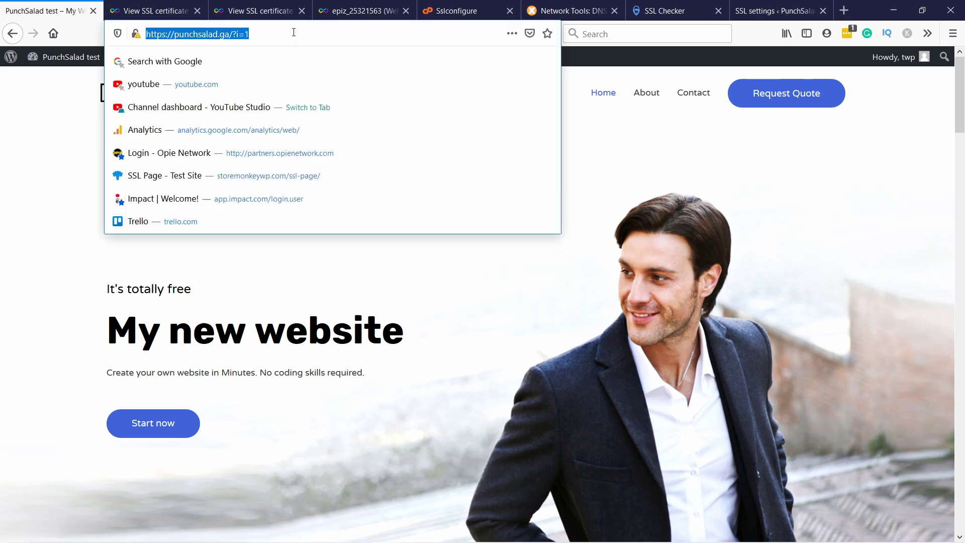
pyautogui.click(171, 34)
pyautogui.press('BackSpace')
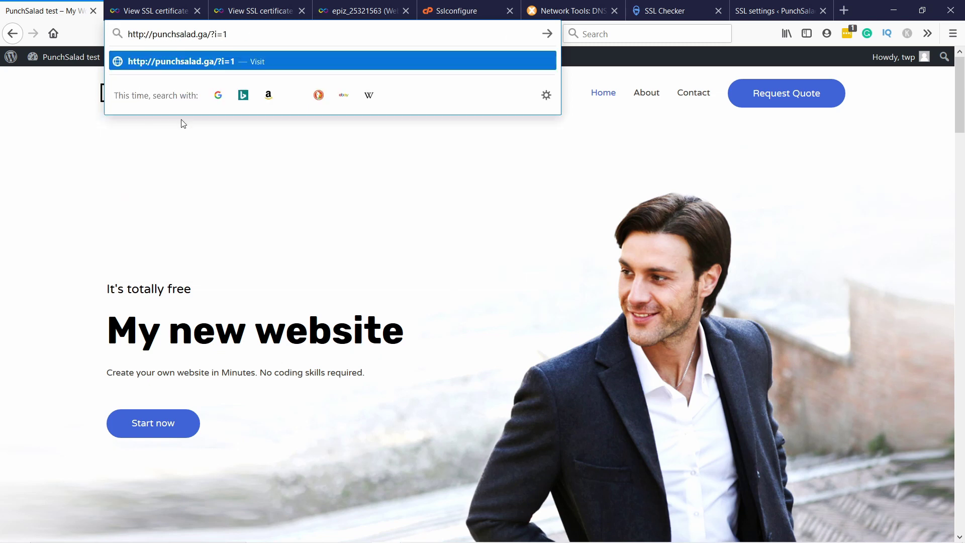
pyautogui.press('Return')
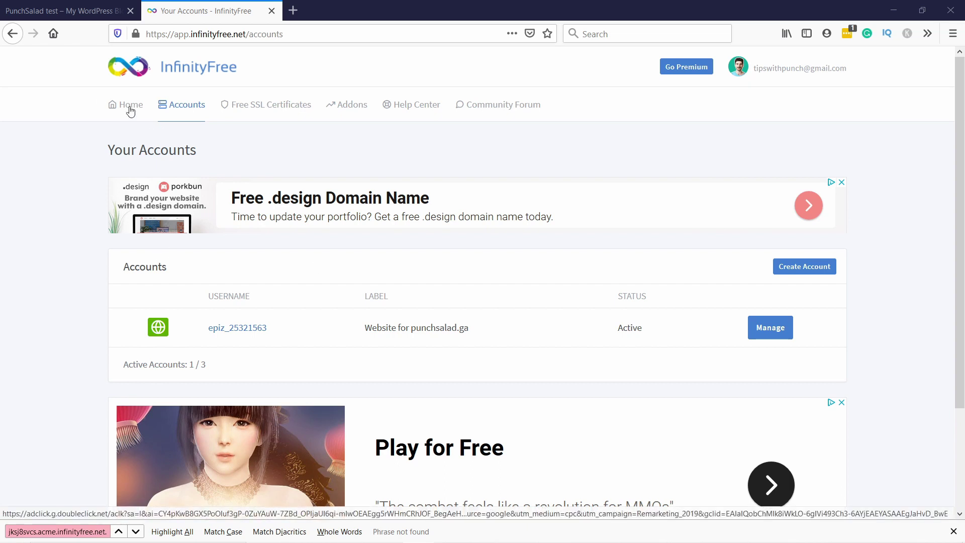
pyautogui.click(75, 11)
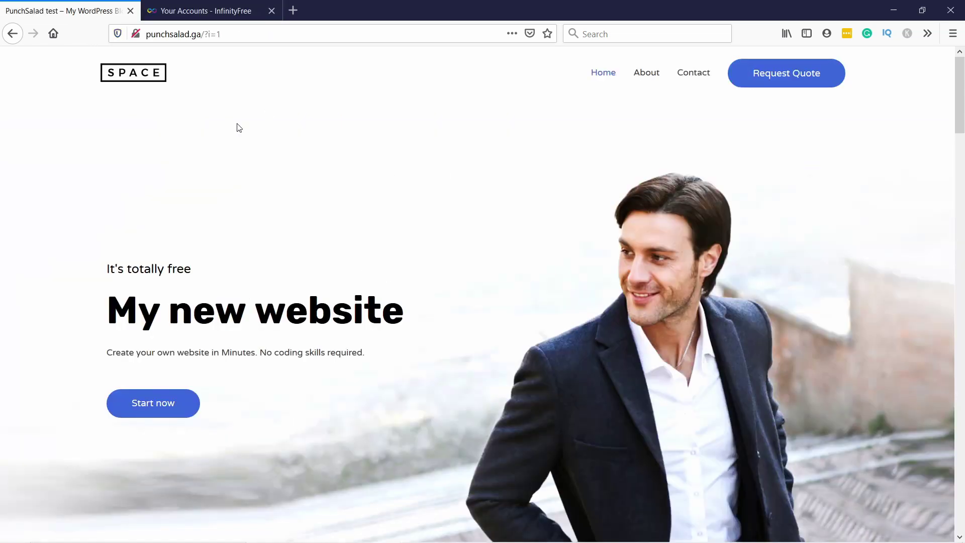
pyautogui.click(136, 34)
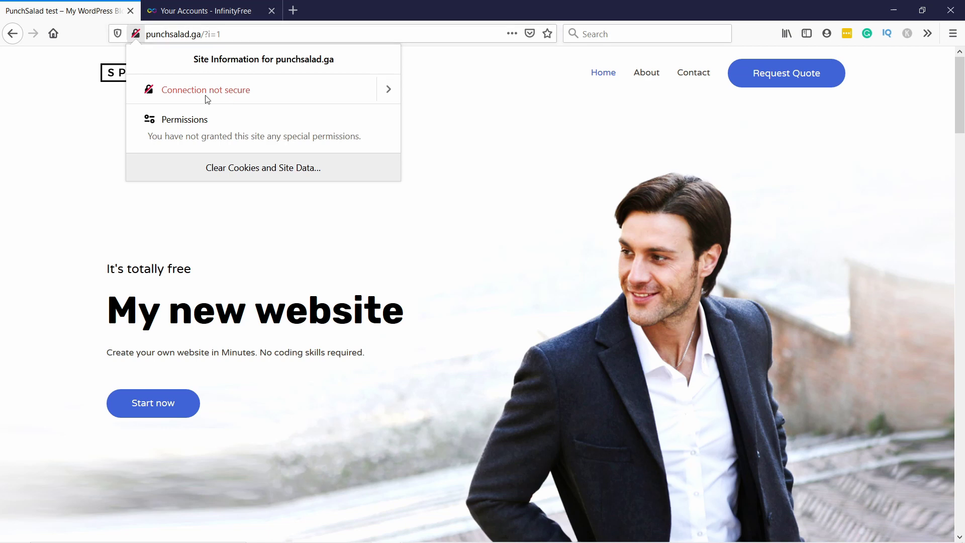
pyautogui.click(194, 12)
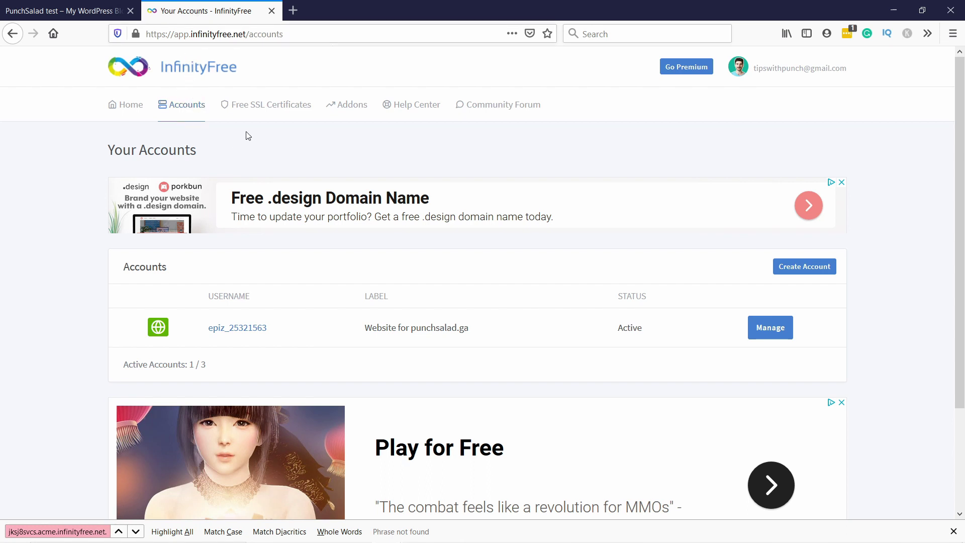
# Open the free SSL certificate details page for punchsalad.ga
pyautogui.click(250, 109)
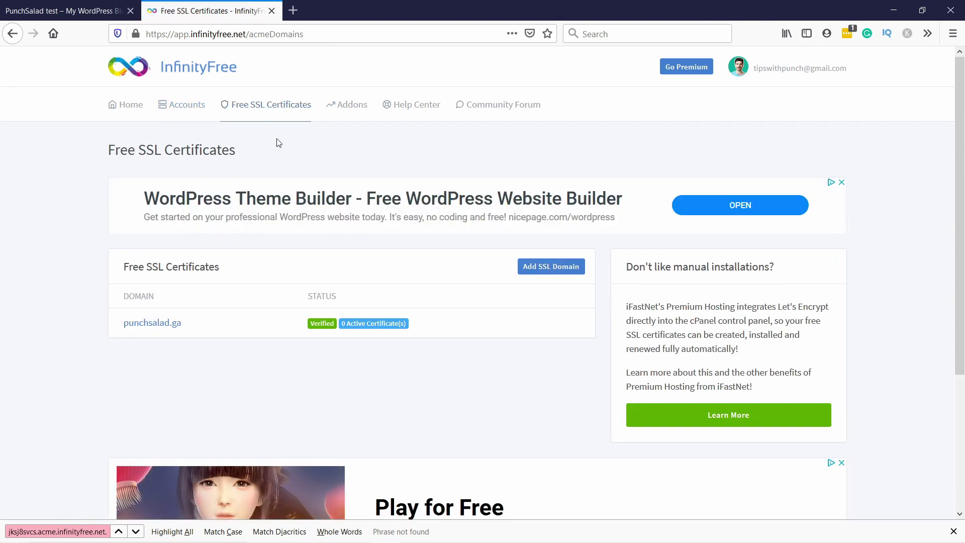
pyautogui.click(159, 324)
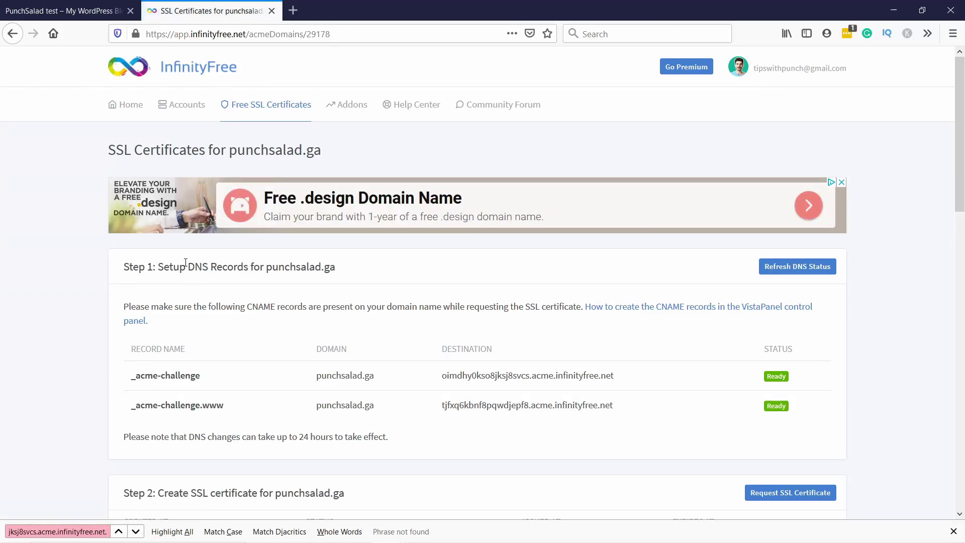
pyautogui.scroll(-1, 185, 262)
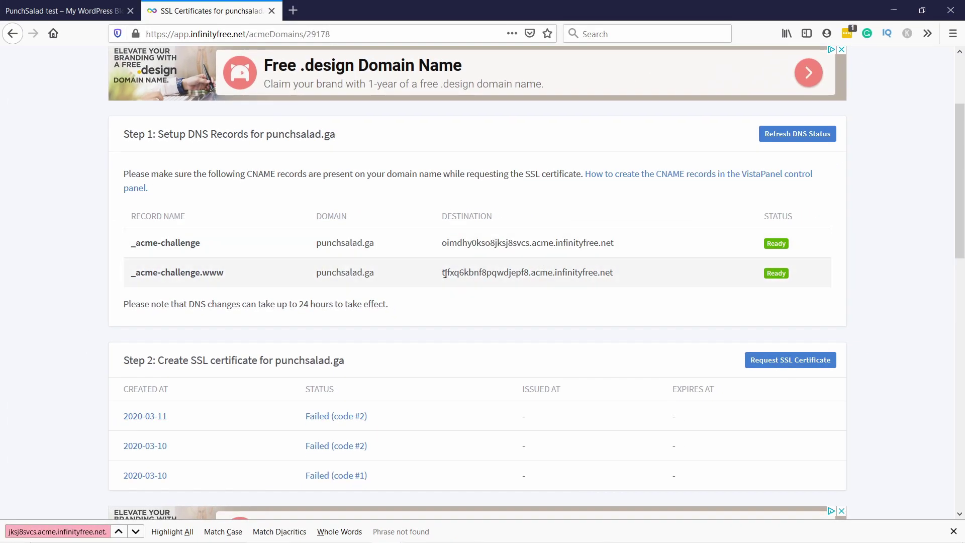
pyautogui.scroll(2, 345, 222)
# Duplicate the certificate tab and show the hosting Accounts list in the copy
pyautogui.rightClick(200, 12)
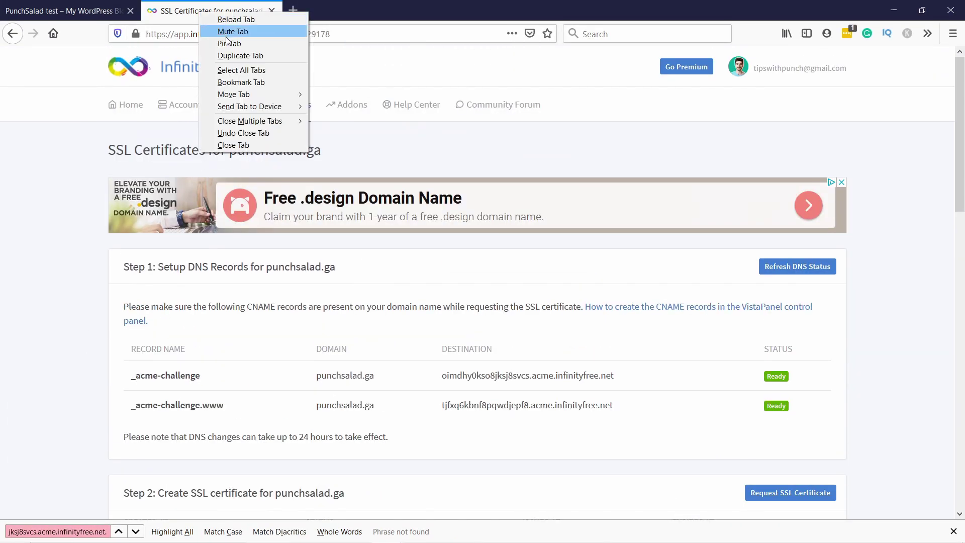
pyautogui.click(237, 55)
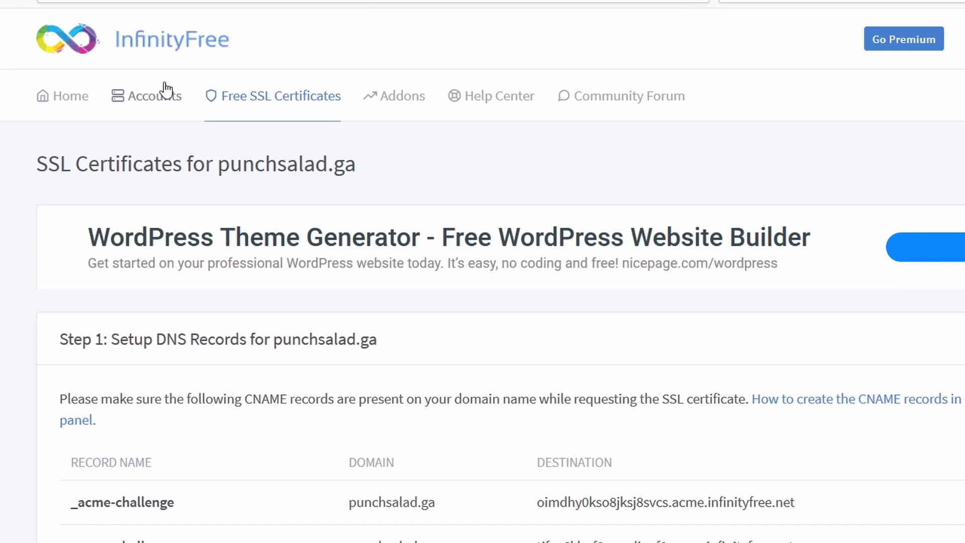
pyautogui.click(166, 91)
pyautogui.scroll(-2, 256, 364)
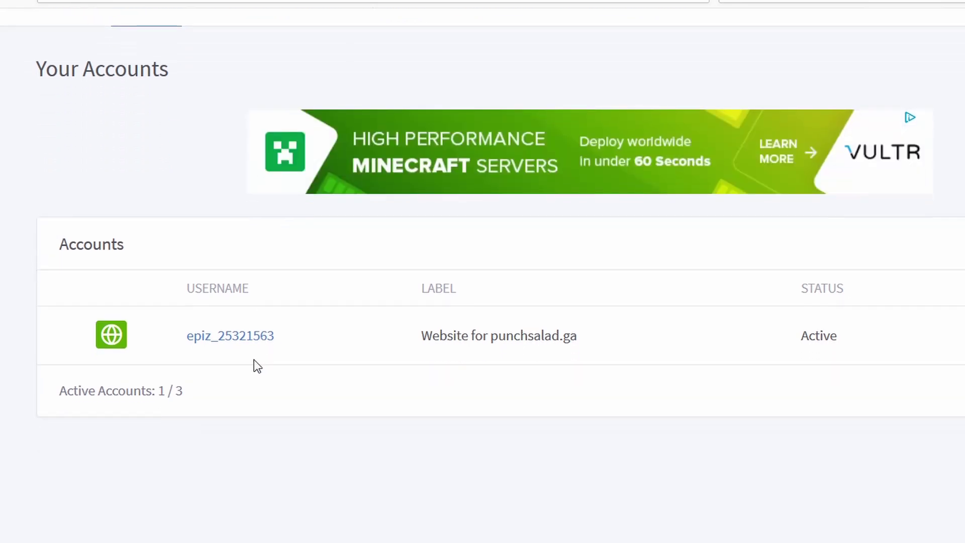
# Open punchsalad.ga's control panel and reach CNAME Records through a 'DNS' function search
pyautogui.click(821, 333)
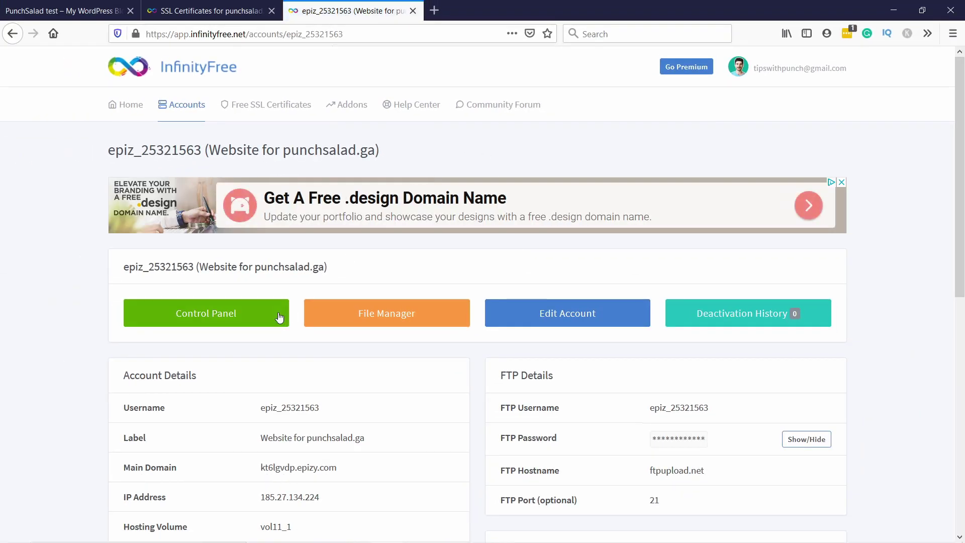
pyautogui.click(219, 313)
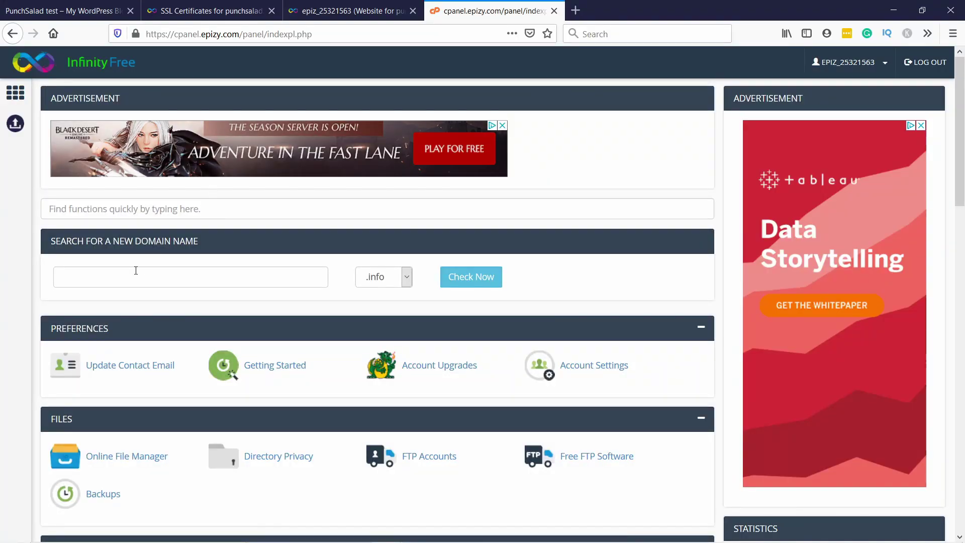
pyautogui.click(88, 209)
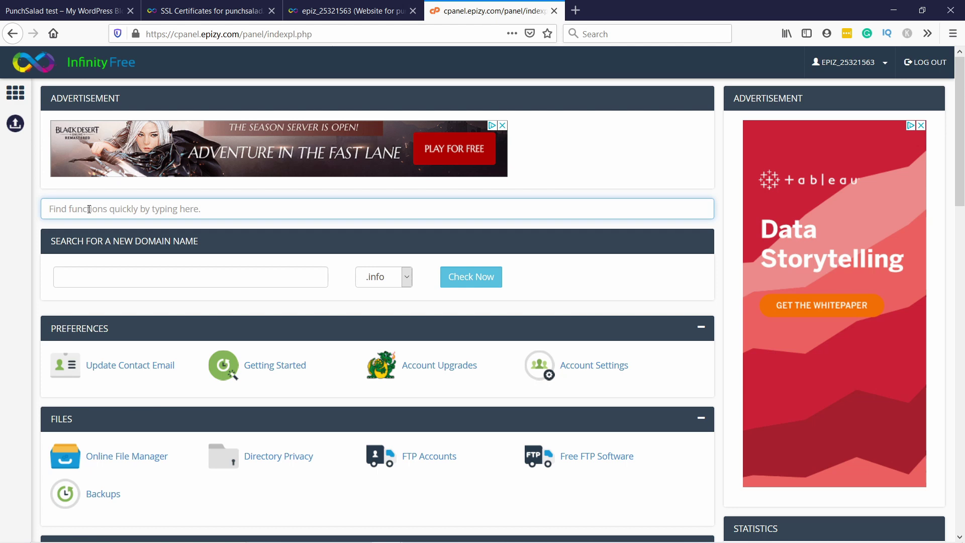
pyautogui.write('DNS')
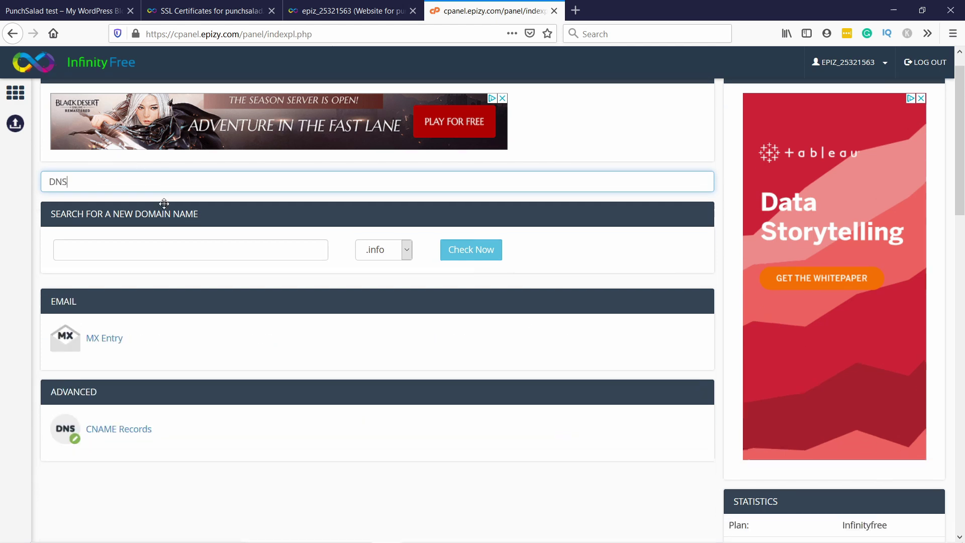
pyautogui.scroll(-3, 130, 261)
pyautogui.click(117, 328)
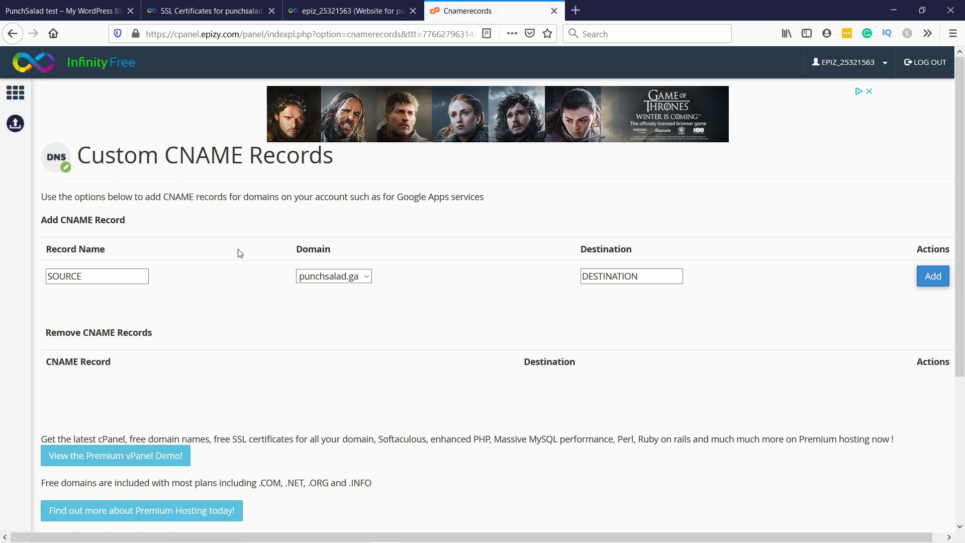
# Copy the '_acme-challenge' record name from the SSL page into the CNAME Record Name field
pyautogui.click(210, 10)
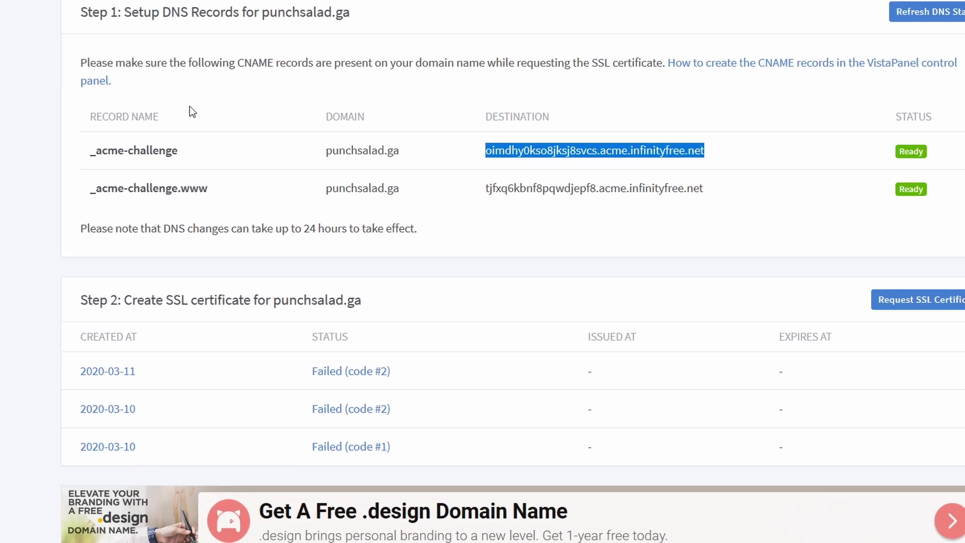
pyautogui.moveTo(57, 129); pyautogui.dragTo(157, 133)
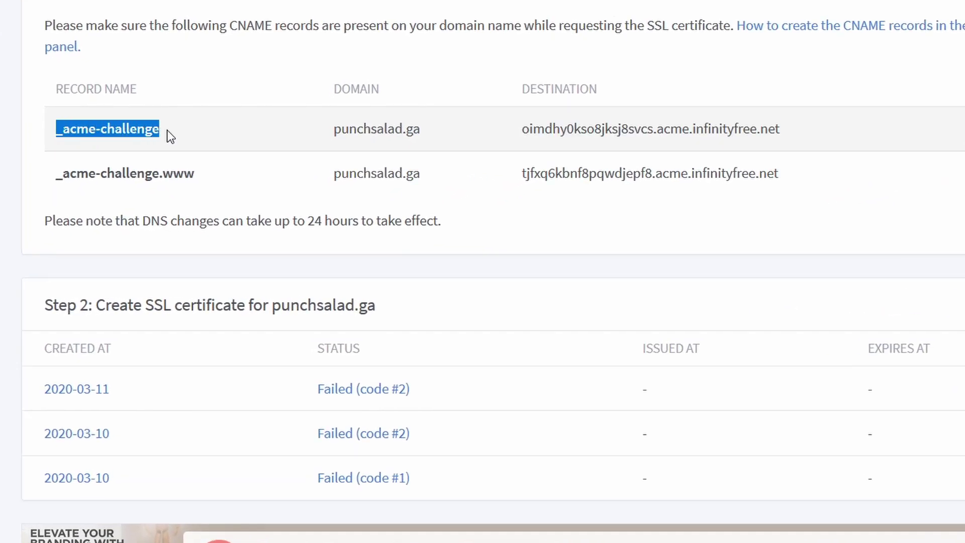
pyautogui.rightClick(136, 138)
pyautogui.click(160, 87)
pyautogui.click(465, 10)
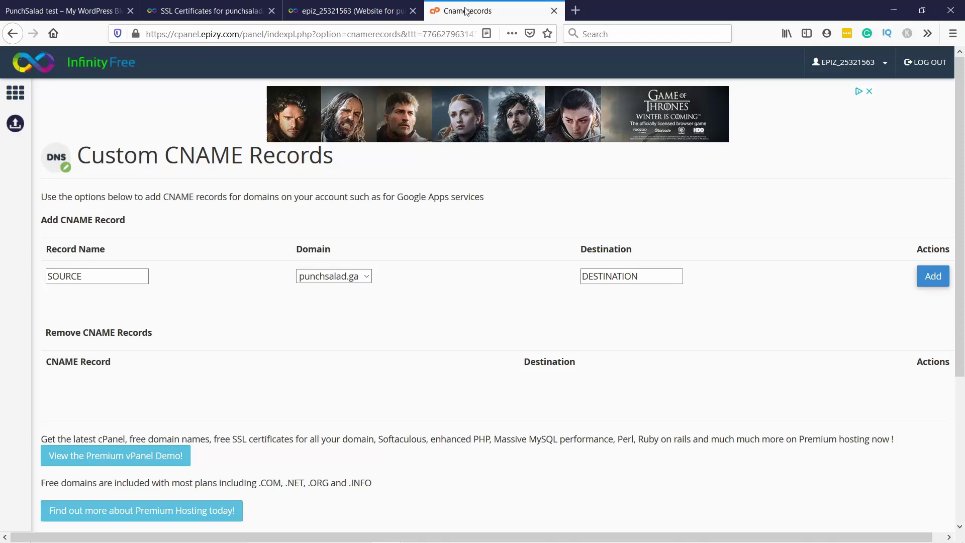
pyautogui.click(120, 275)
pyautogui.hotkey('ctrl', 'v')
# Copy the first record's acme.infinityfree.net destination into the CNAME Destination field
pyautogui.click(210, 11)
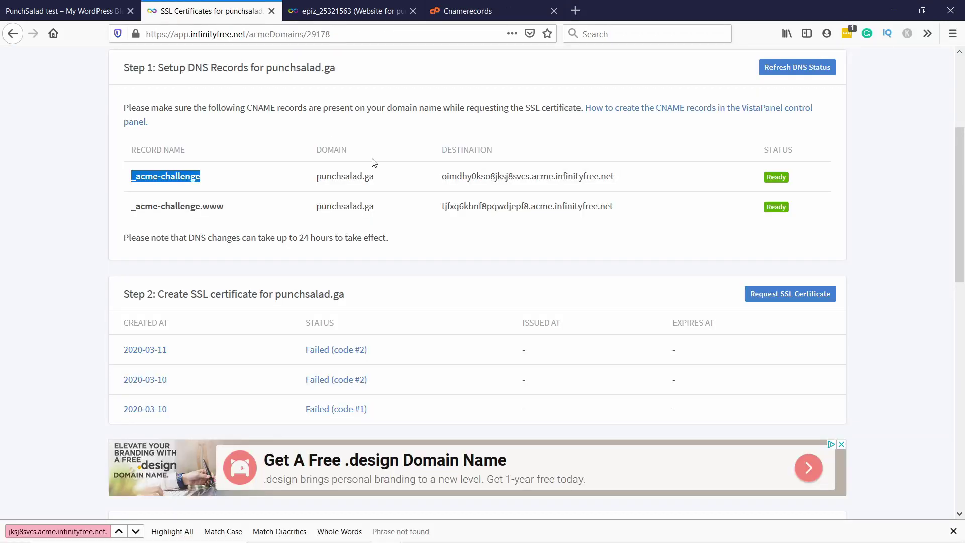
pyautogui.moveTo(442, 177); pyautogui.dragTo(614, 177)
pyautogui.rightClick(579, 179)
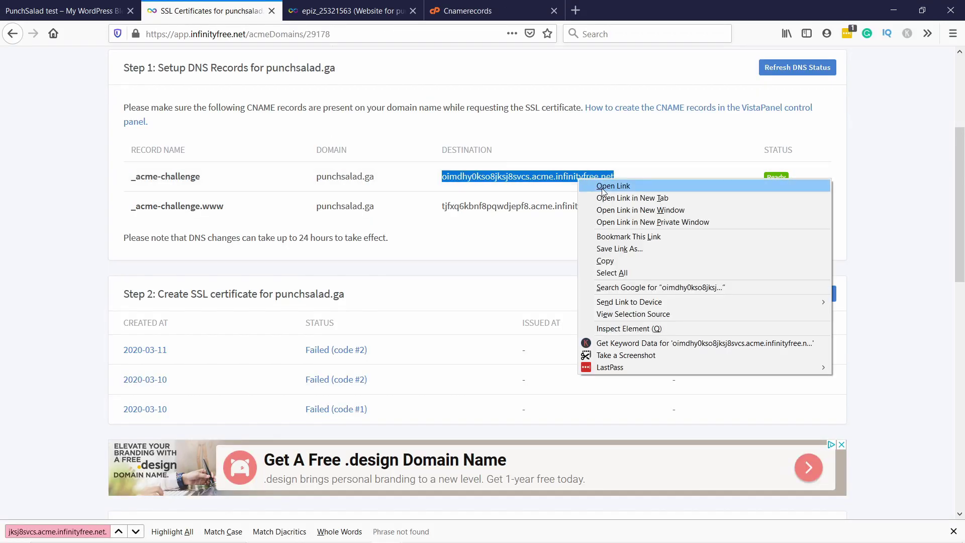
pyautogui.click(605, 261)
pyautogui.click(487, 11)
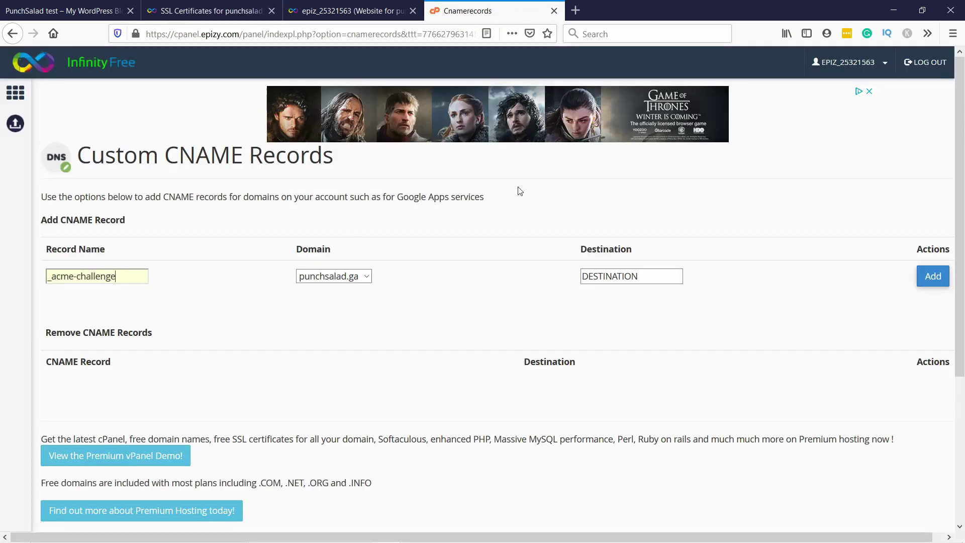
pyautogui.click(639, 271)
pyautogui.hotkey('ctrl', 'v')
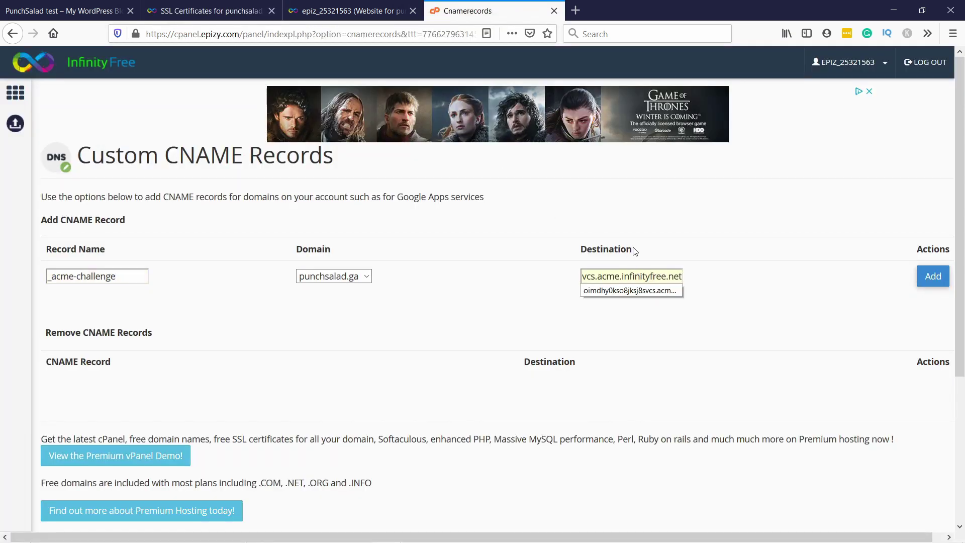
pyautogui.click(682, 272)
# Keep punchsalad.ga as the domain and add the _acme-challenge CNAME record
pyautogui.click(334, 277)
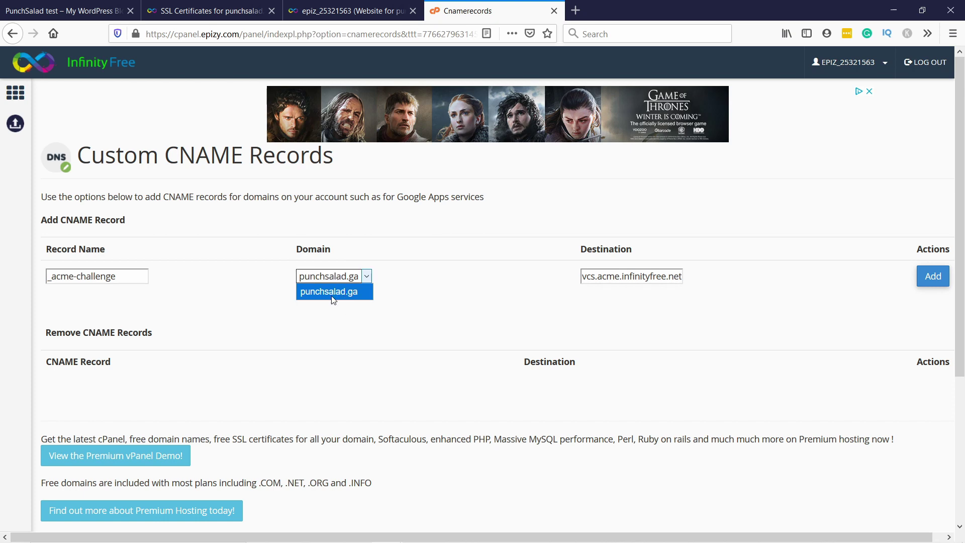
pyautogui.click(382, 283)
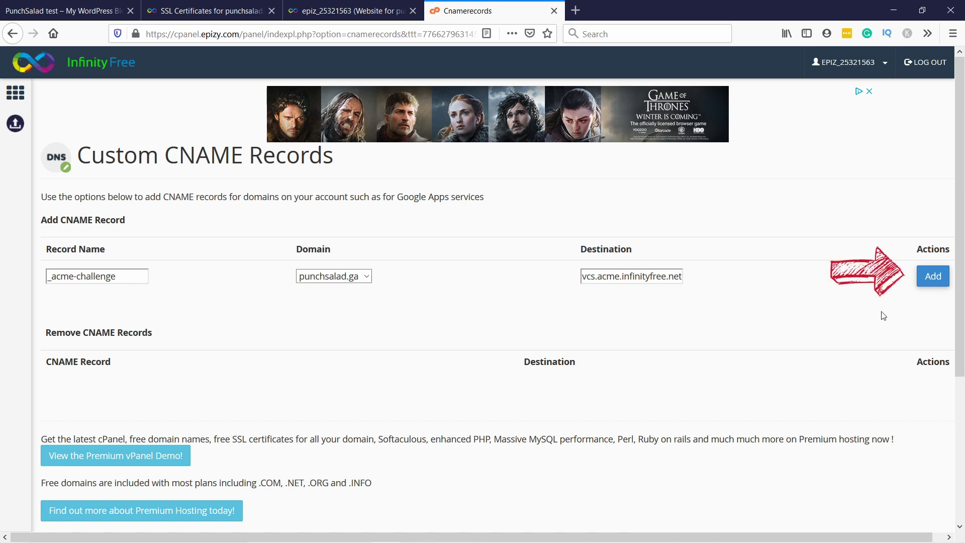
pyautogui.click(933, 277)
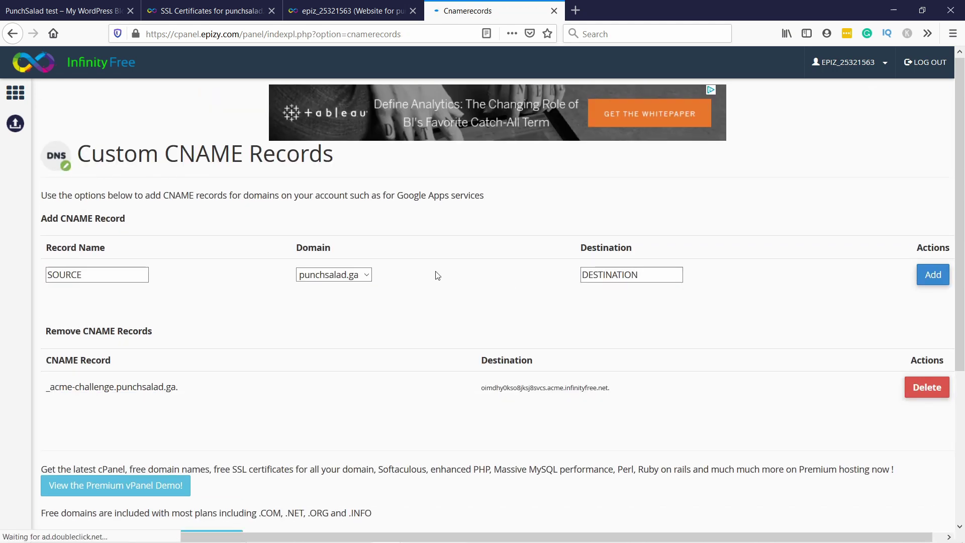
pyautogui.scroll(-1, 438, 274)
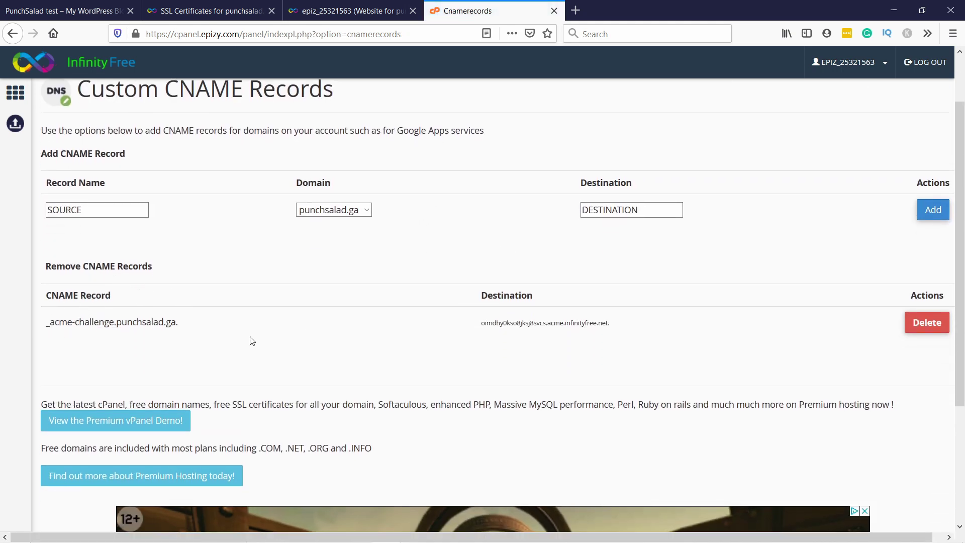
pyautogui.doubleClick(172, 323)
pyautogui.click(173, 331)
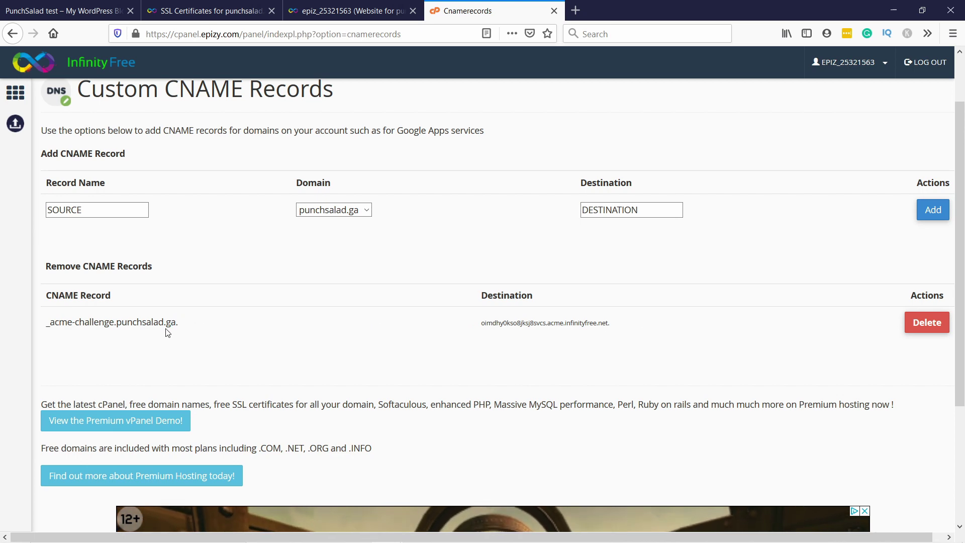
# Copy the '_acme-challenge.www' record name from the SSL page into Record Name
pyautogui.click(211, 11)
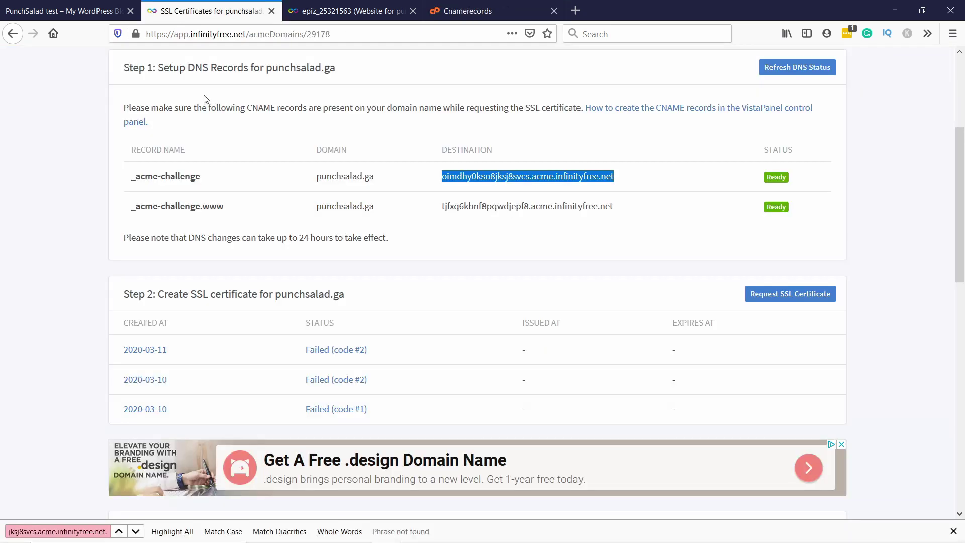
pyautogui.moveTo(132, 206); pyautogui.dragTo(226, 207)
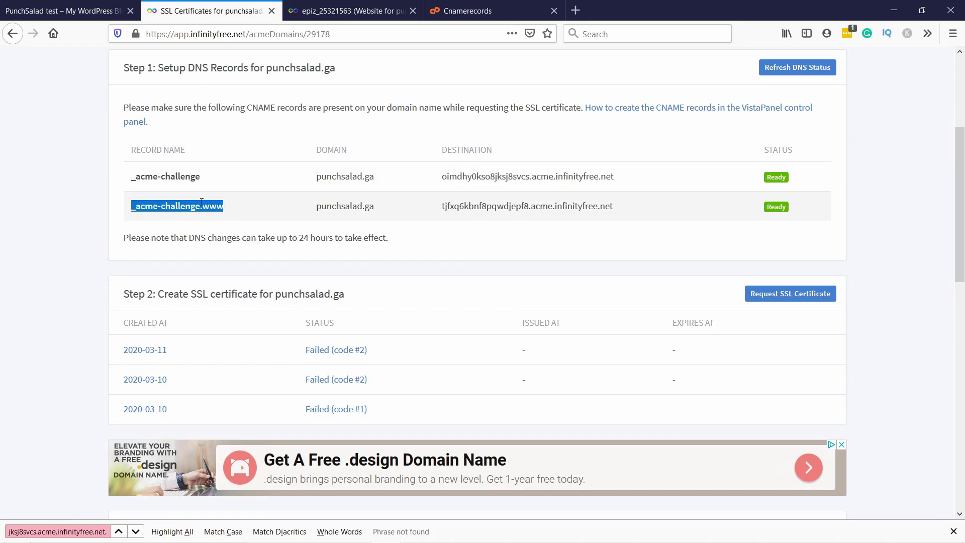
pyautogui.rightClick(200, 199)
pyautogui.click(211, 211)
pyautogui.click(468, 11)
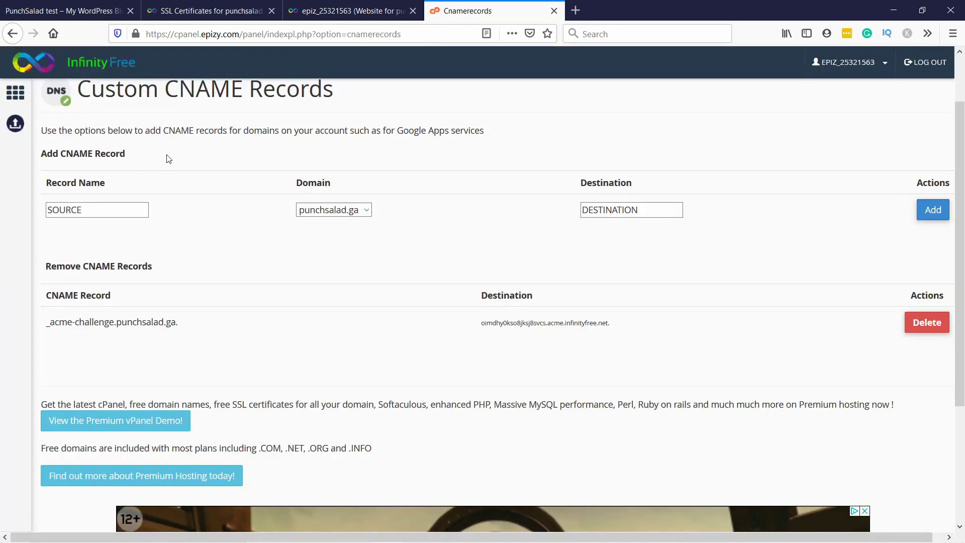
pyautogui.click(119, 209)
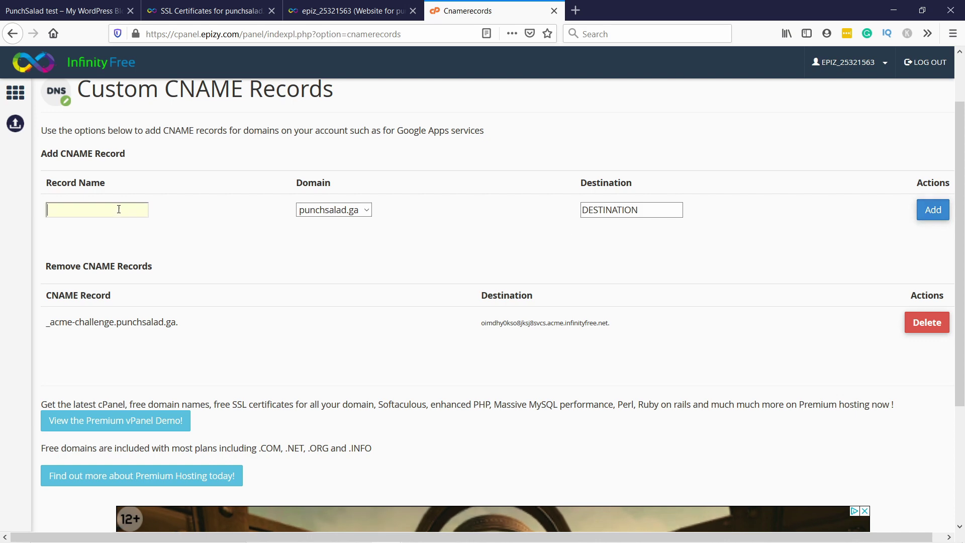
pyautogui.hotkey('ctrl', 'v')
# Paste destination tjfxq6kbnf8pqwdjepf8.acme.infinityfree.net and add the www CNAME record
pyautogui.click(236, 11)
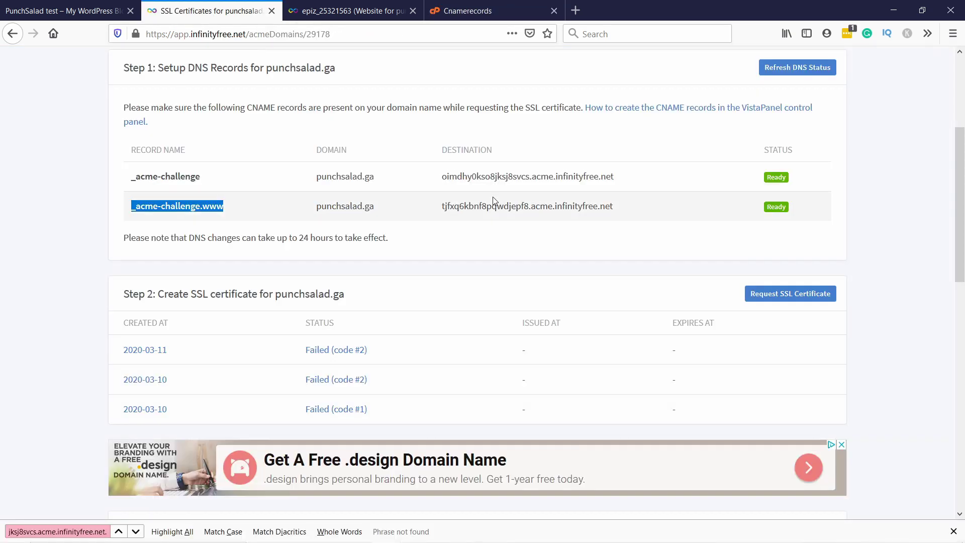
pyautogui.moveTo(439, 208); pyautogui.dragTo(613, 207)
pyautogui.rightClick(579, 207)
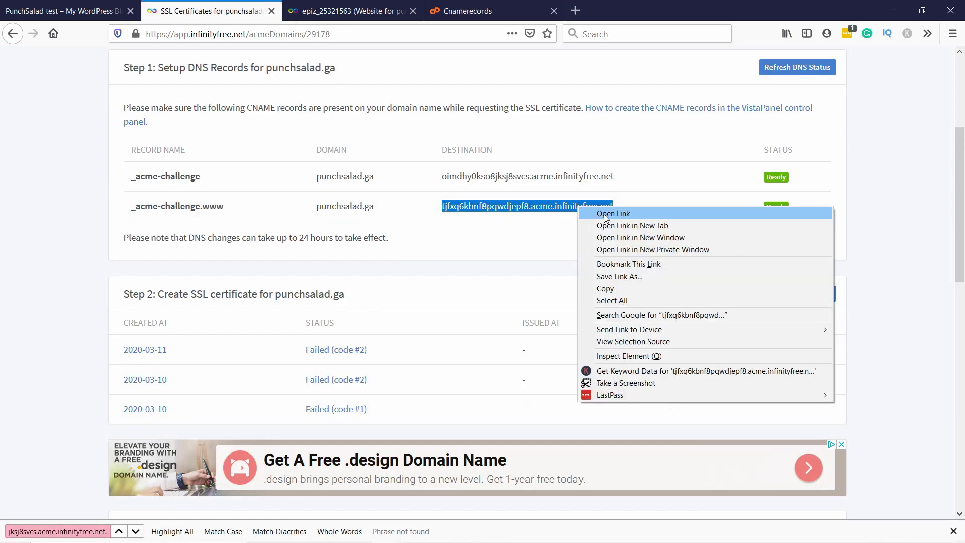
pyautogui.click(621, 288)
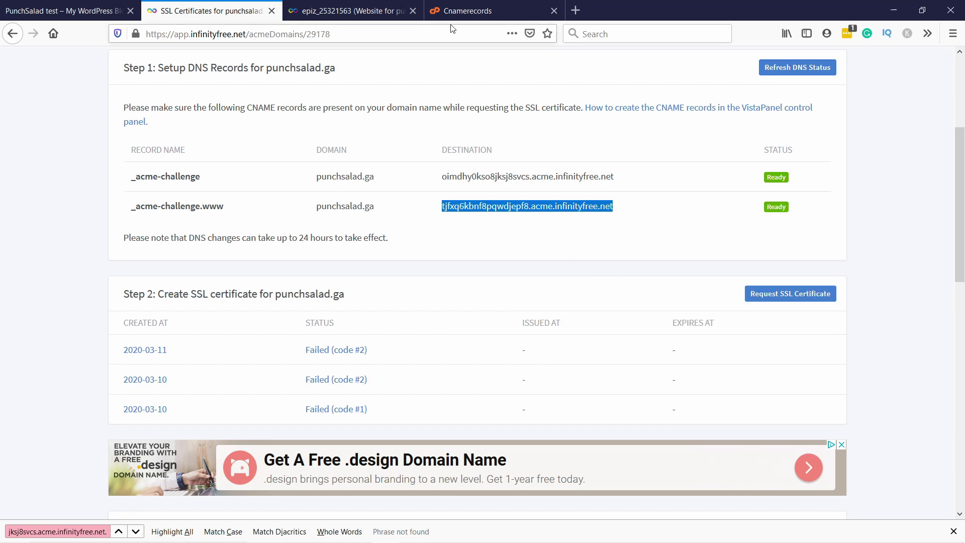
pyautogui.click(458, 11)
pyautogui.click(603, 210)
pyautogui.hotkey('ctrl', 'v')
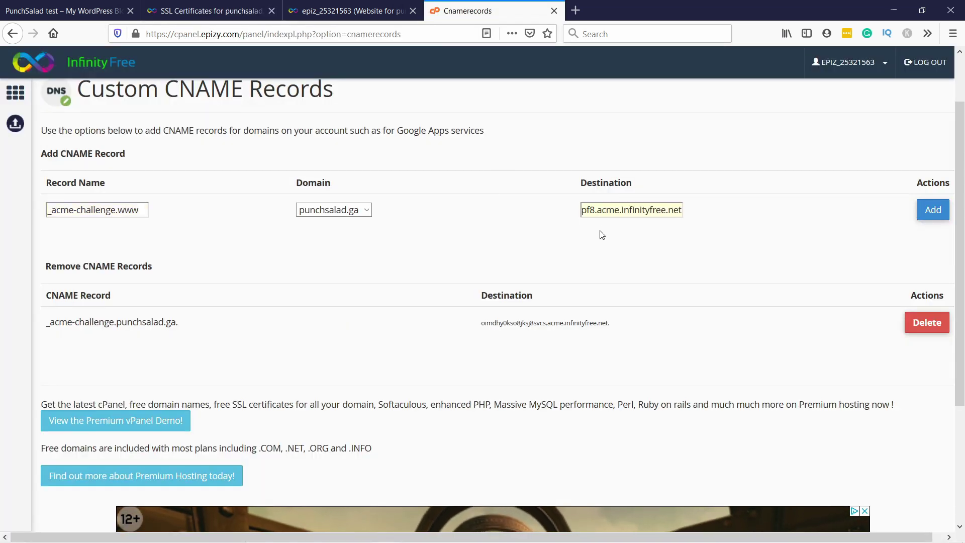
pyautogui.click(945, 217)
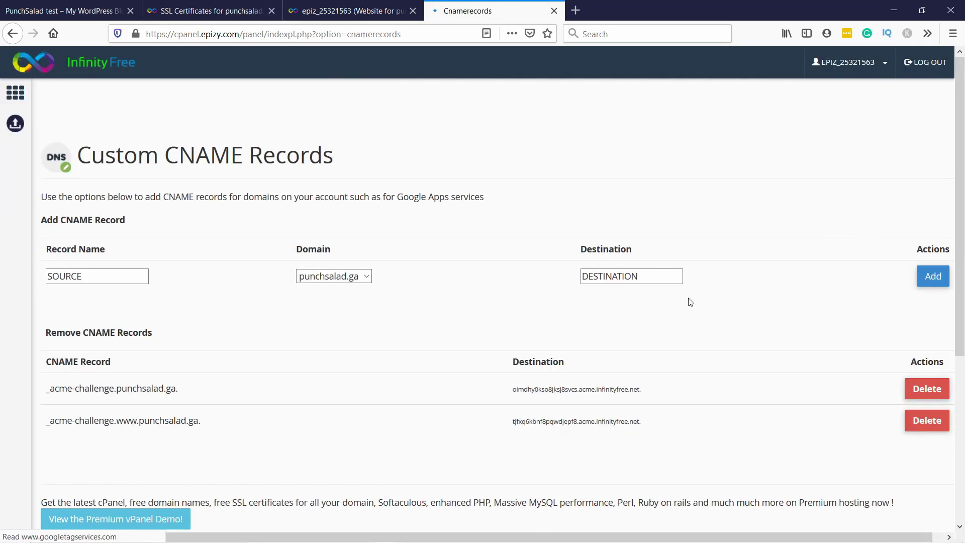
pyautogui.scroll(-3, 654, 302)
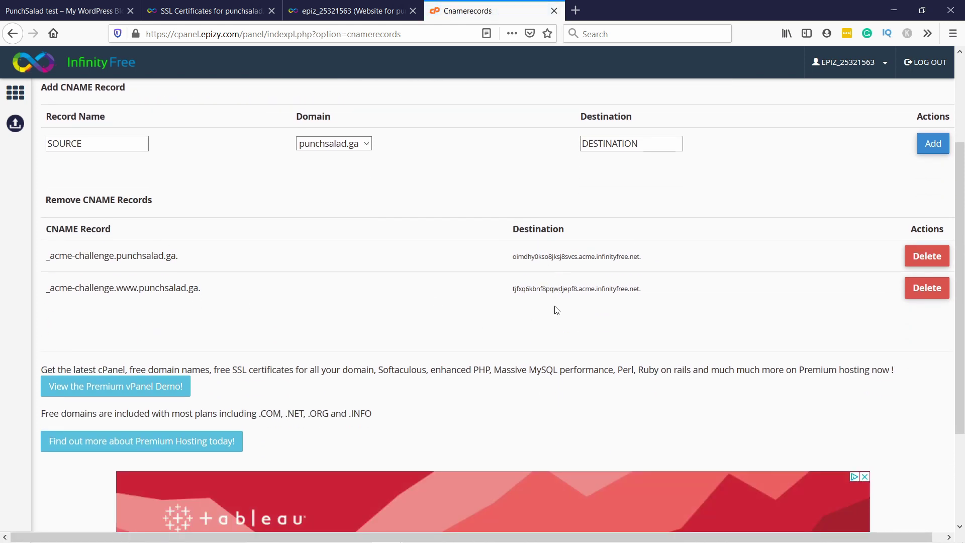
pyautogui.click(204, 11)
# Copy row one's '_acme-challenge' and 'punchsalad.ga' text, then start a fresh browser tab
pyautogui.click(455, 246)
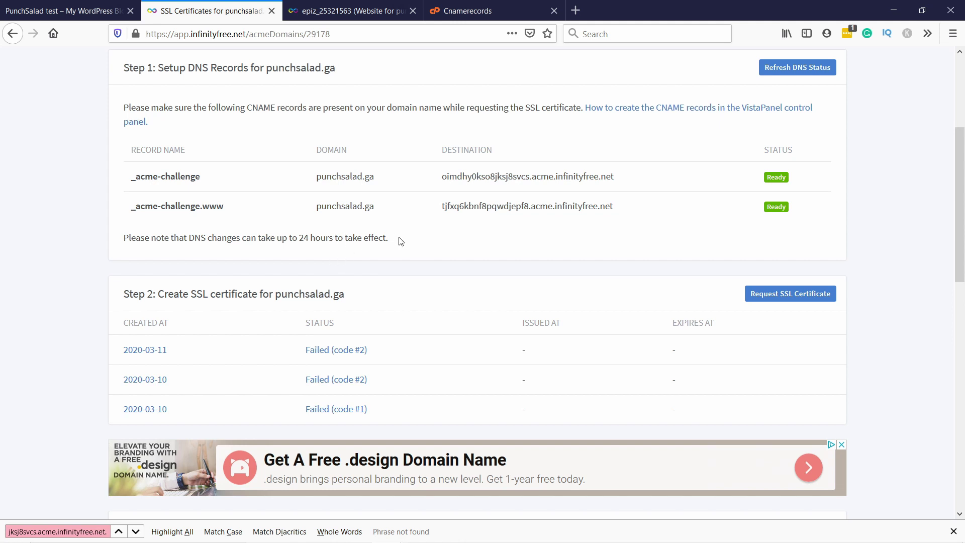
pyautogui.moveTo(400, 241); pyautogui.dragTo(103, 239)
pyautogui.click(219, 235)
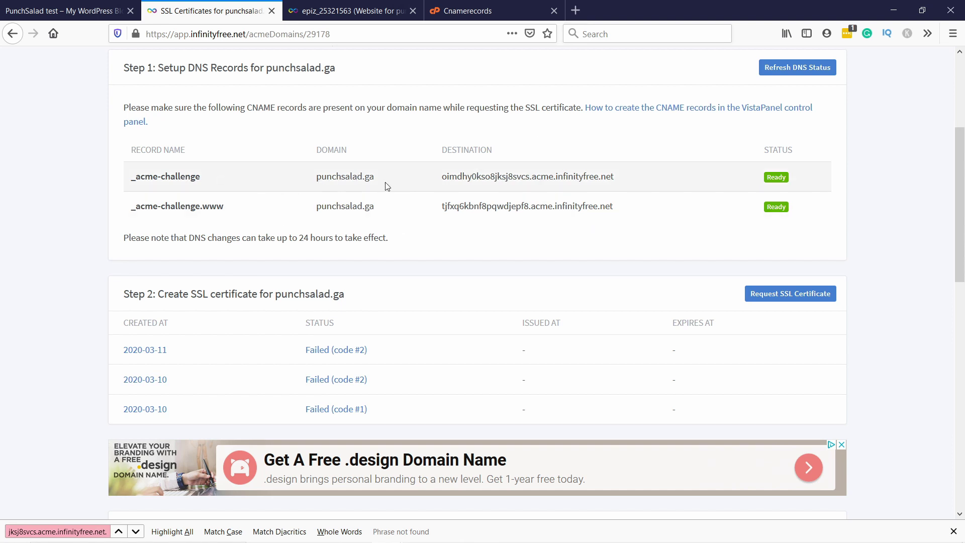
pyautogui.moveTo(387, 186); pyautogui.dragTo(130, 168)
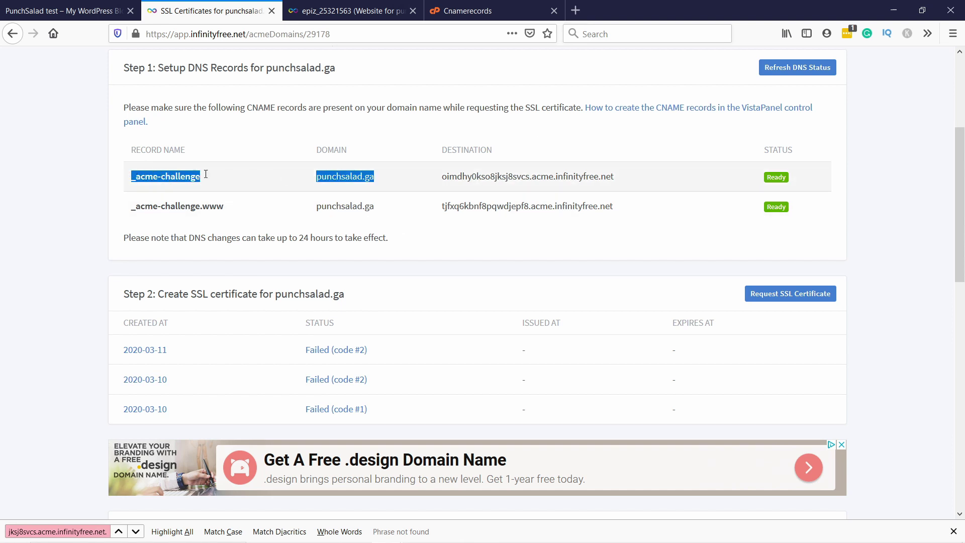
pyautogui.rightClick(186, 176)
pyautogui.click(207, 186)
pyautogui.click(575, 10)
# Load mxtoolbox.com/TXTLookup.aspx and enter the pasted name joined into one domain with a dot
pyautogui.write('mxtoolbox.com/TXTLookup.aspx')
pyautogui.press('Return')
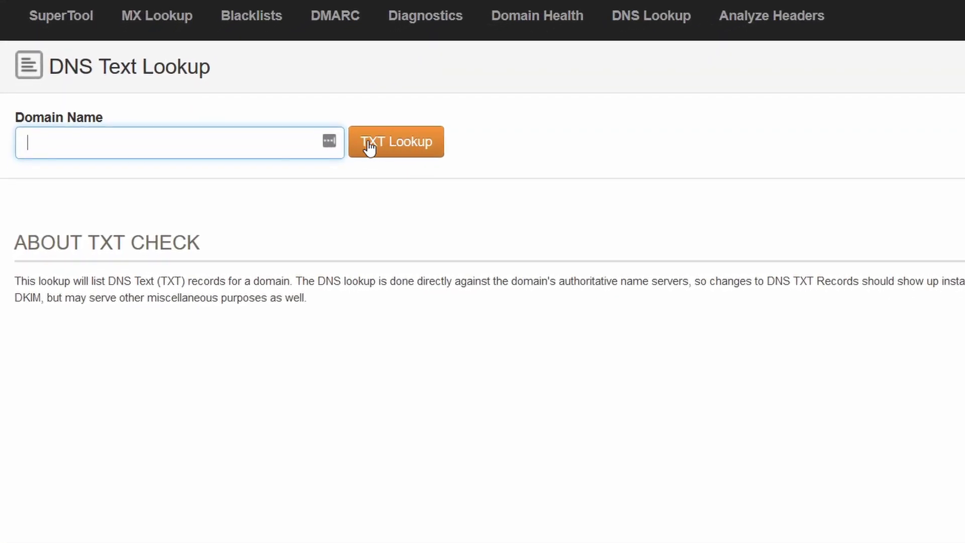
pyautogui.hotkey('ctrl', 'v')
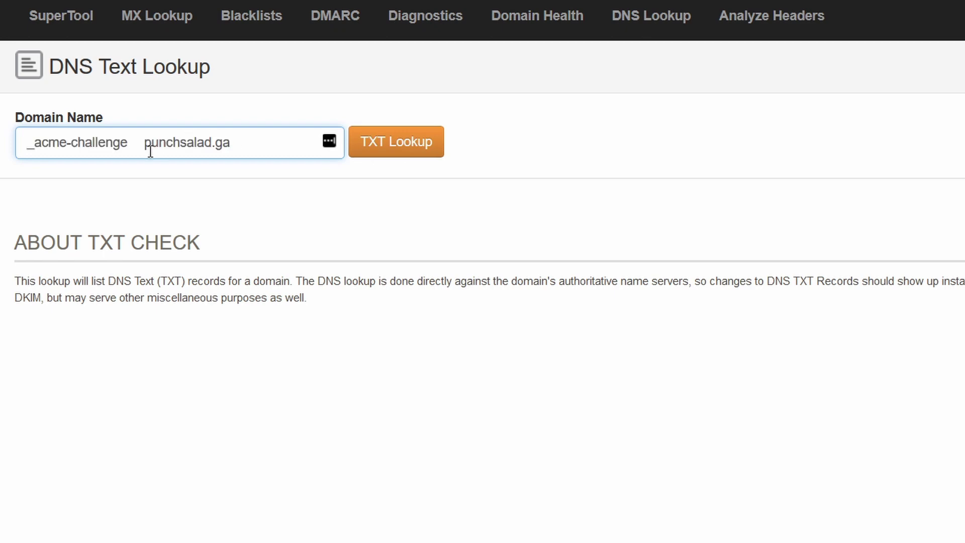
pyautogui.doubleClick(137, 142)
pyautogui.write('.')
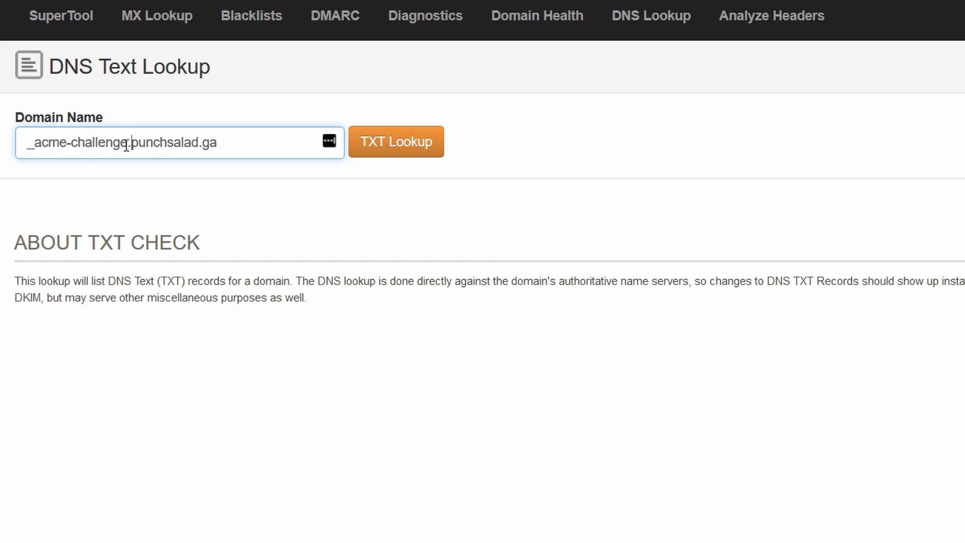
# Run the TXT lookup on the punchsalad.ga record name and inspect the result row
pyautogui.moveTo(129, 142); pyautogui.dragTo(248, 145)
pyautogui.click(393, 151)
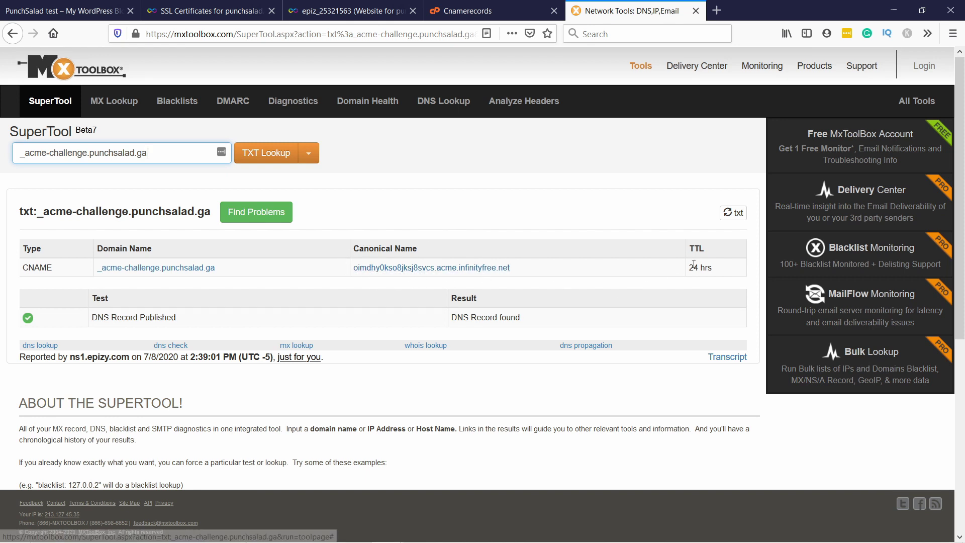
pyautogui.moveTo(687, 248); pyautogui.dragTo(717, 267)
pyautogui.click(717, 267)
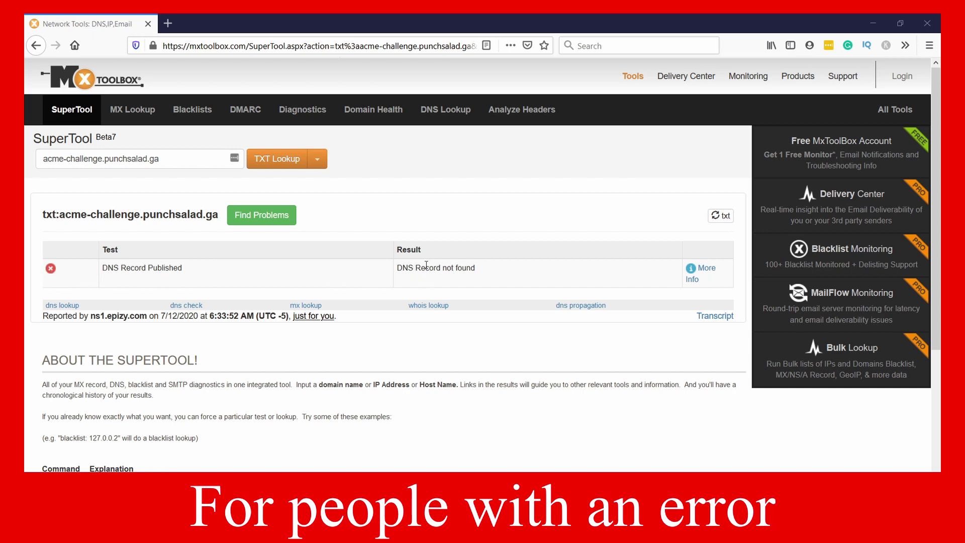
# Correct the lookup name to '_acme-challenge.punchsalad.ga' with its leading underscore
pyautogui.click(42, 165)
pyautogui.moveTo(44, 162); pyautogui.dragTo(166, 159)
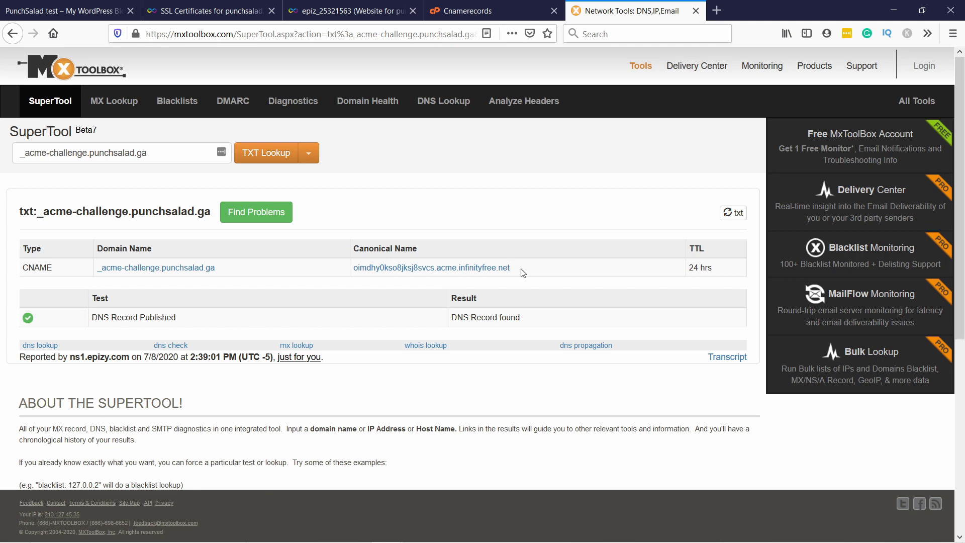
# Find MxToolbox's reported canonical name on the SSL page to confirm it matches, then clear the search
pyautogui.moveTo(523, 273); pyautogui.dragTo(356, 275)
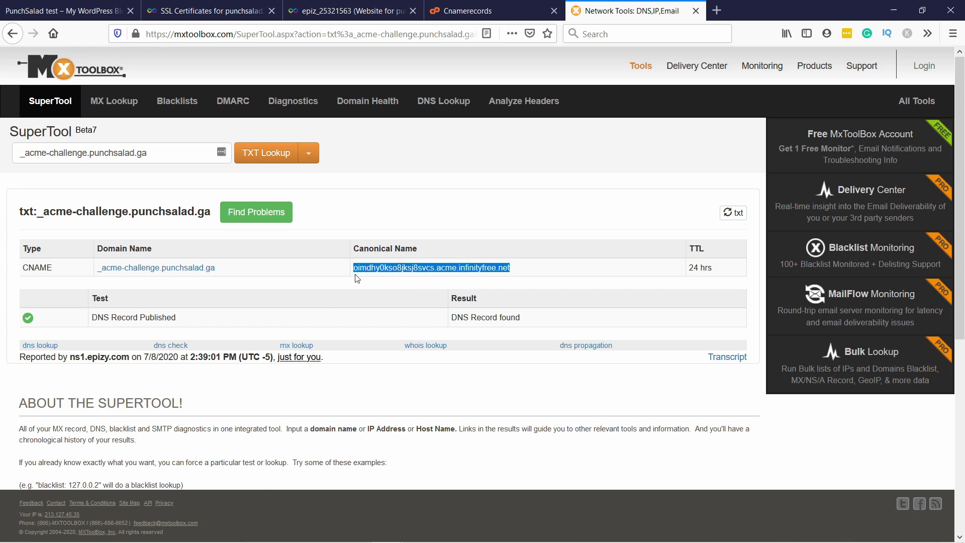
pyautogui.click(193, 17)
pyautogui.click(435, 240)
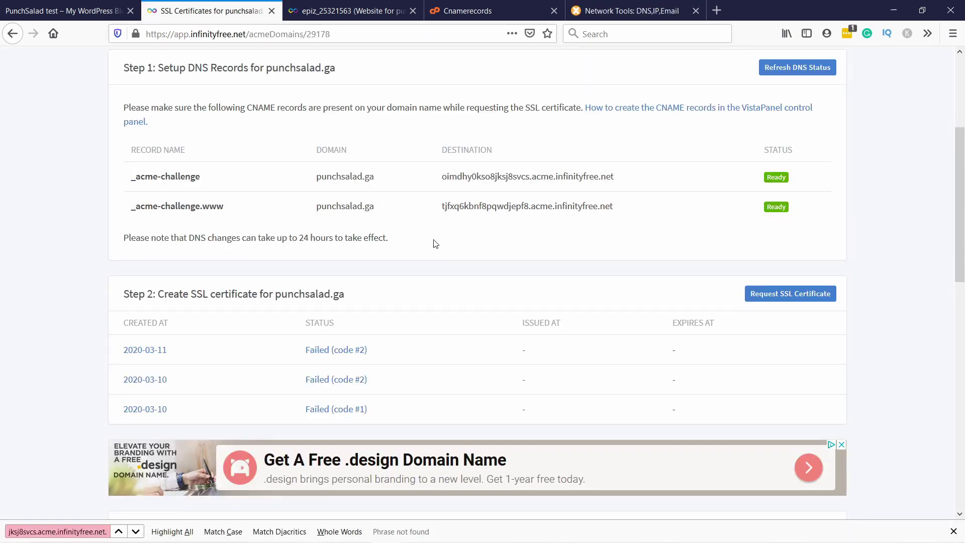
pyautogui.hotkey('ctrl', 'f')
pyautogui.hotkey('ctrl', 'v')
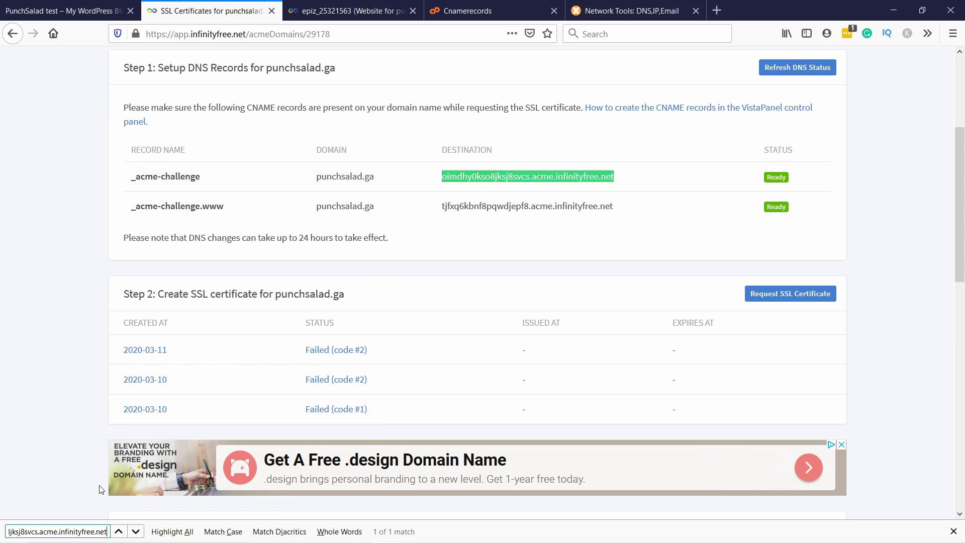
pyautogui.tripleClick(29, 530)
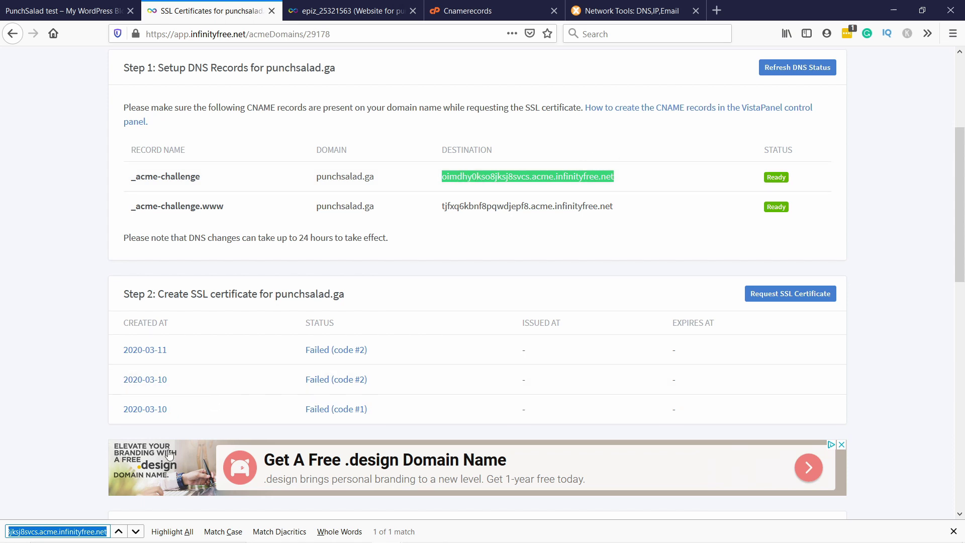
pyautogui.press('BackSpace')
pyautogui.click(429, 242)
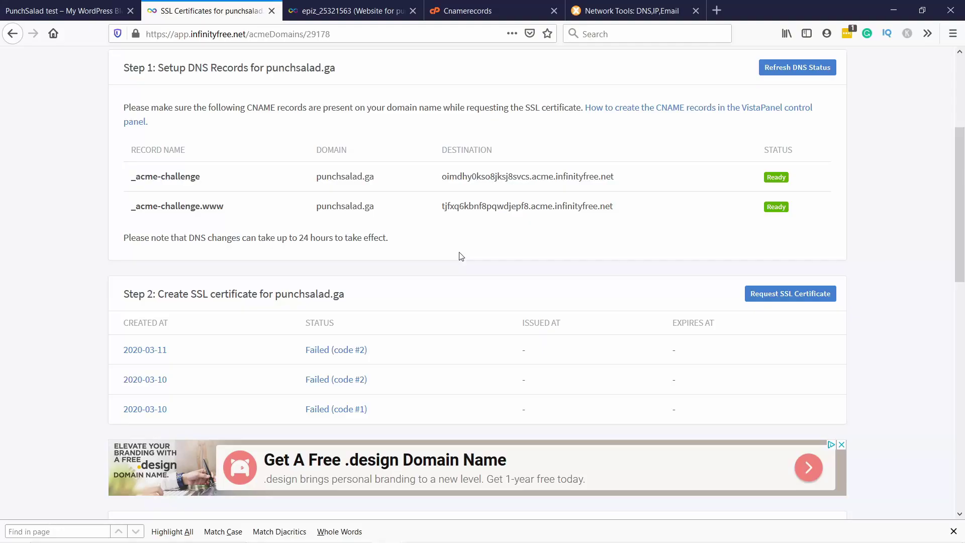
# Request the SSL certificate for punchsalad.ga
pyautogui.scroll(-2, 482, 241)
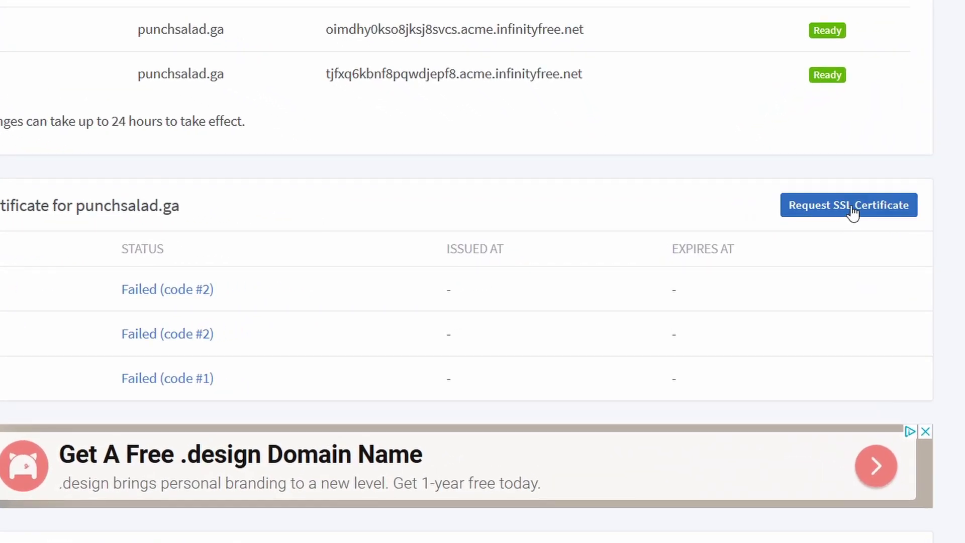
pyautogui.click(853, 211)
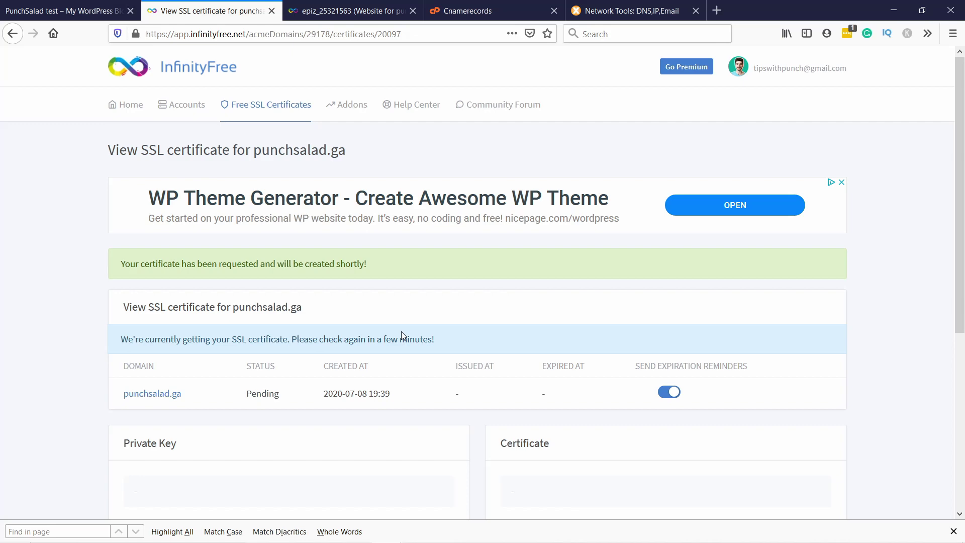
pyautogui.scroll(-2, 401, 331)
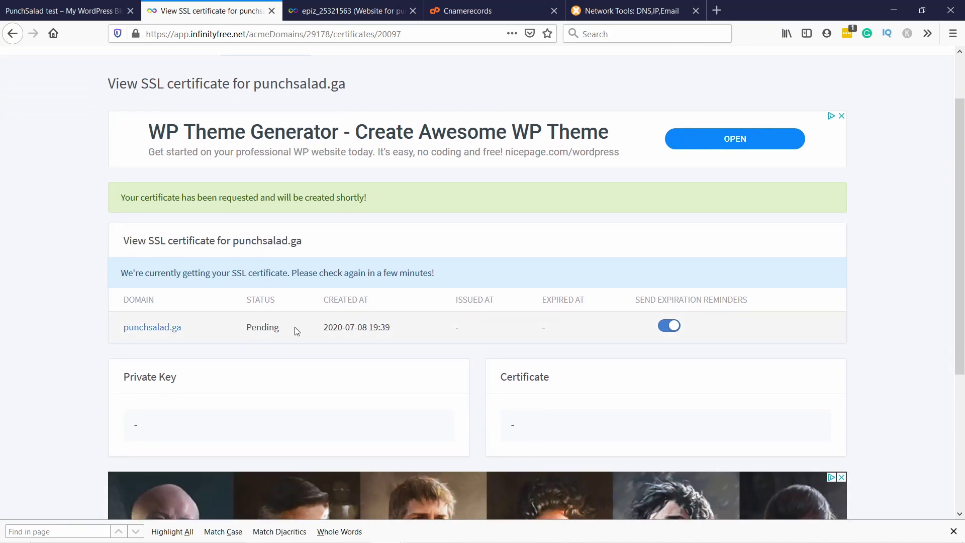
pyautogui.scroll(-4, 302, 332)
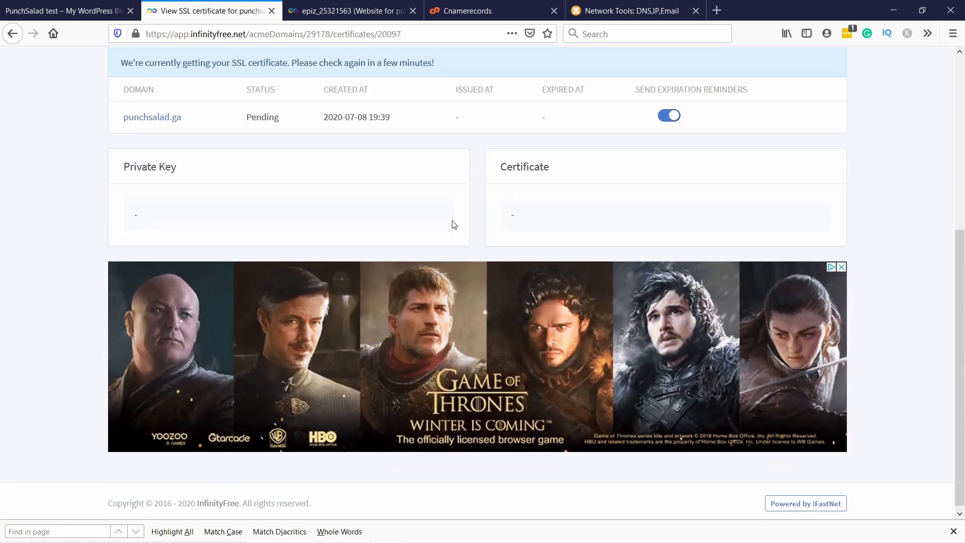
pyautogui.scroll(4, 459, 241)
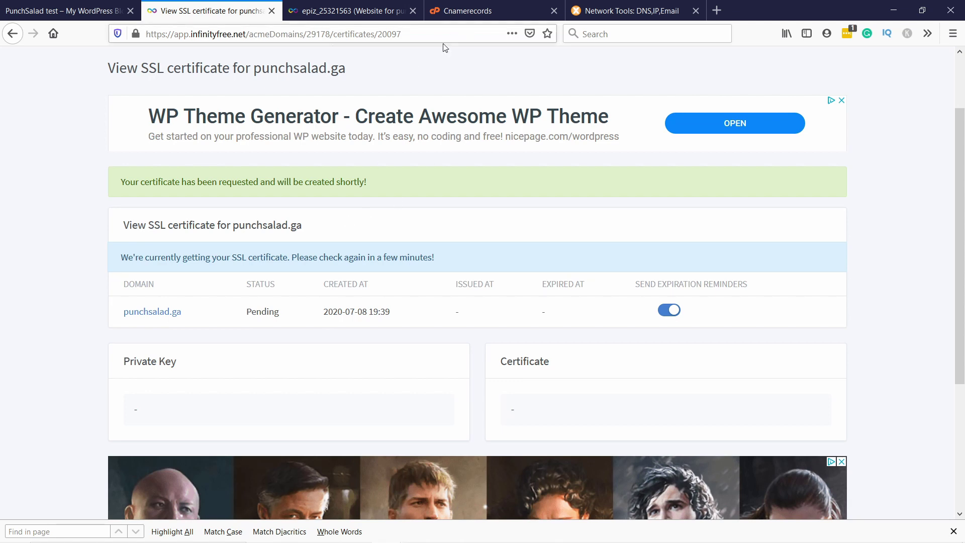
# Reload the certificate page until it reads Issued and review the private key and certificate
pyautogui.click(426, 36)
pyautogui.press('Return')
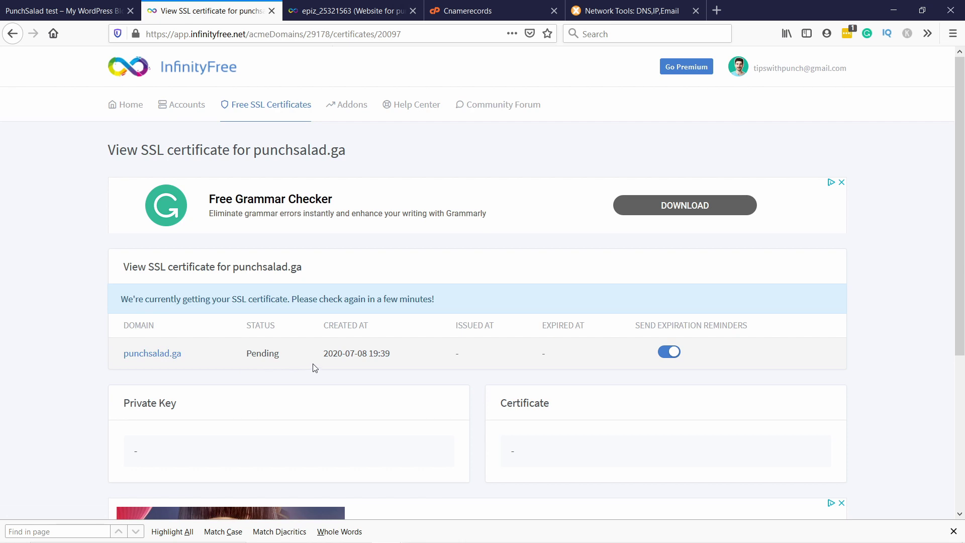
pyautogui.press('F5')
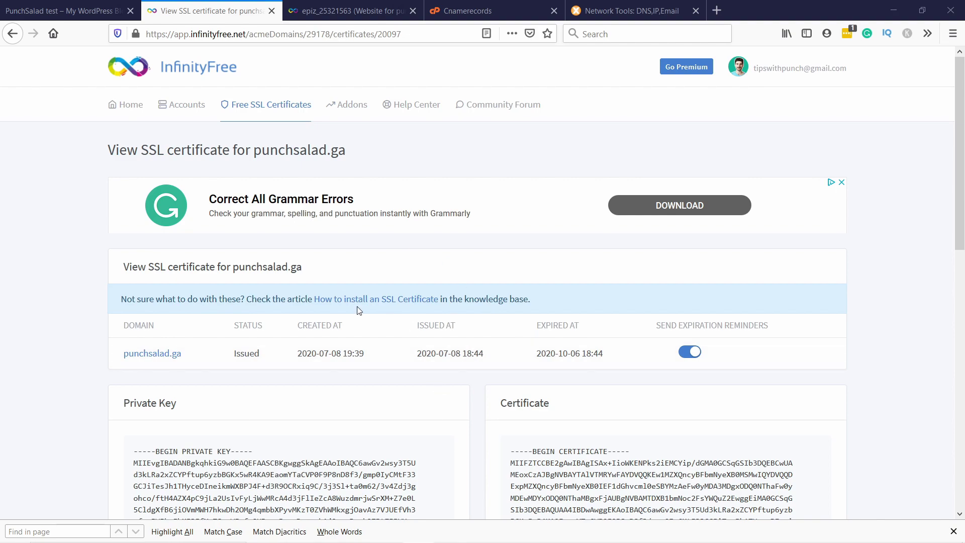
pyautogui.scroll(-6, 386, 251)
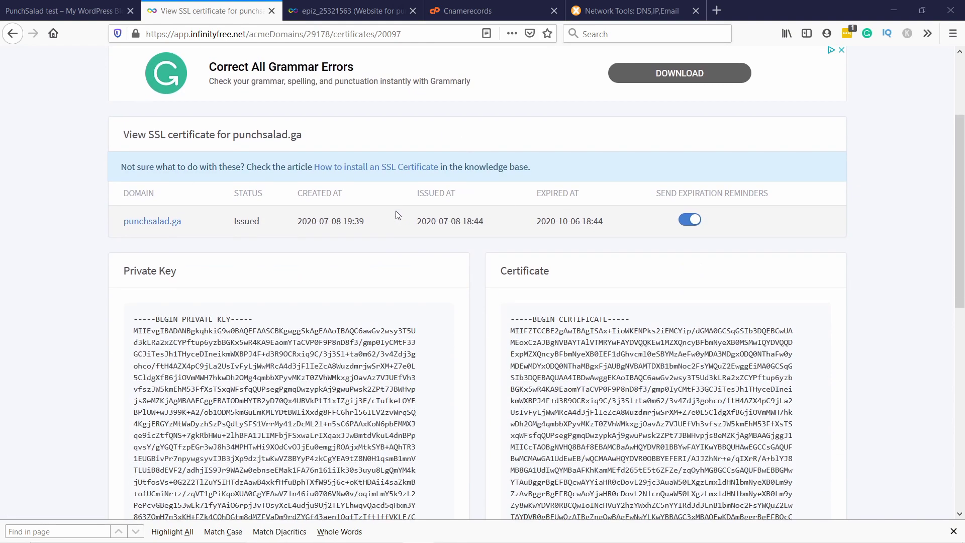
pyautogui.scroll(-4, 539, 246)
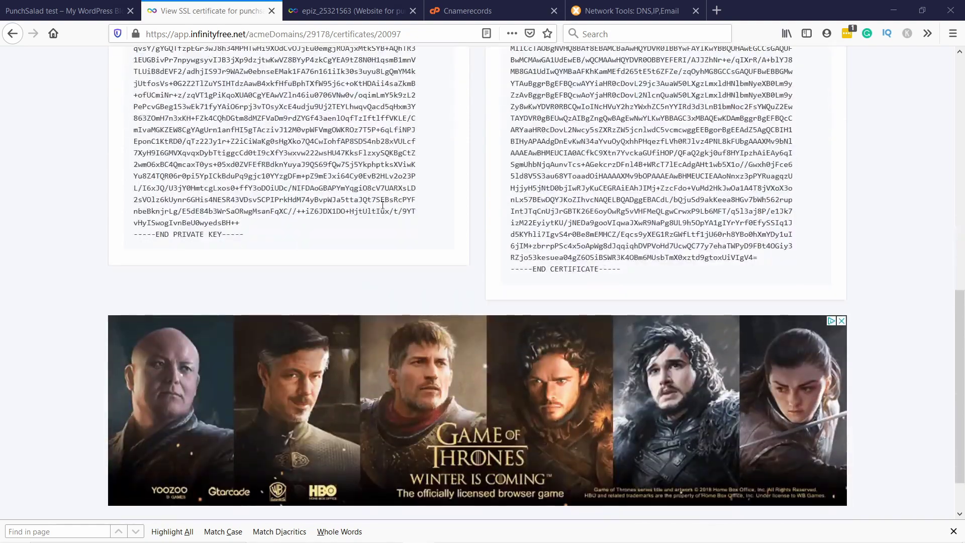
pyautogui.scroll(10, 503, 176)
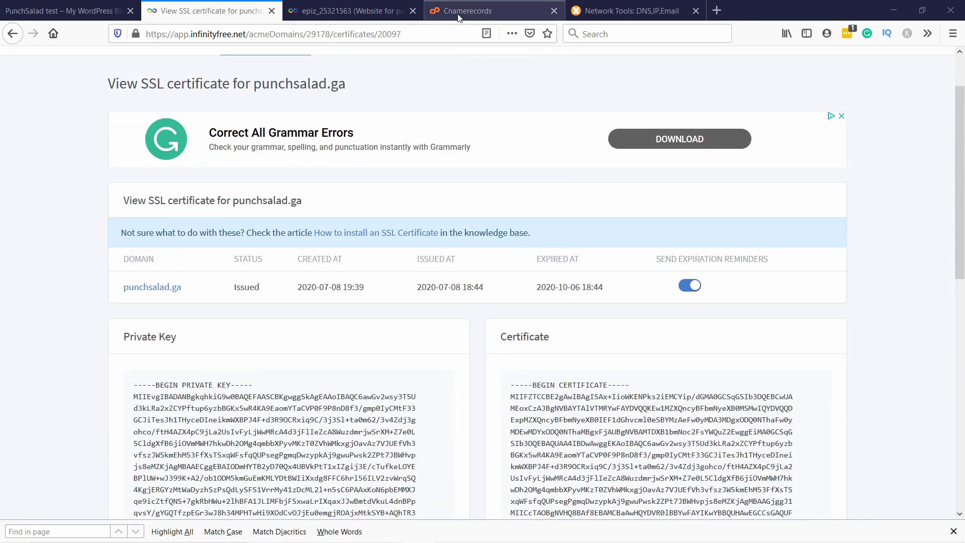
# From the vPanel dashboard, search 'ssl', open SSL/TLS and start configuring punchsalad.ga
pyautogui.click(459, 18)
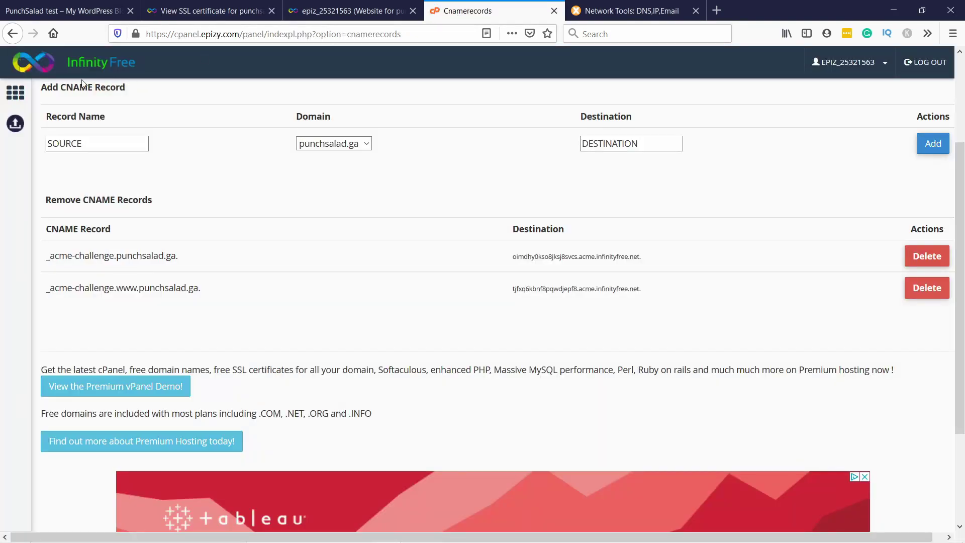
pyautogui.click(106, 66)
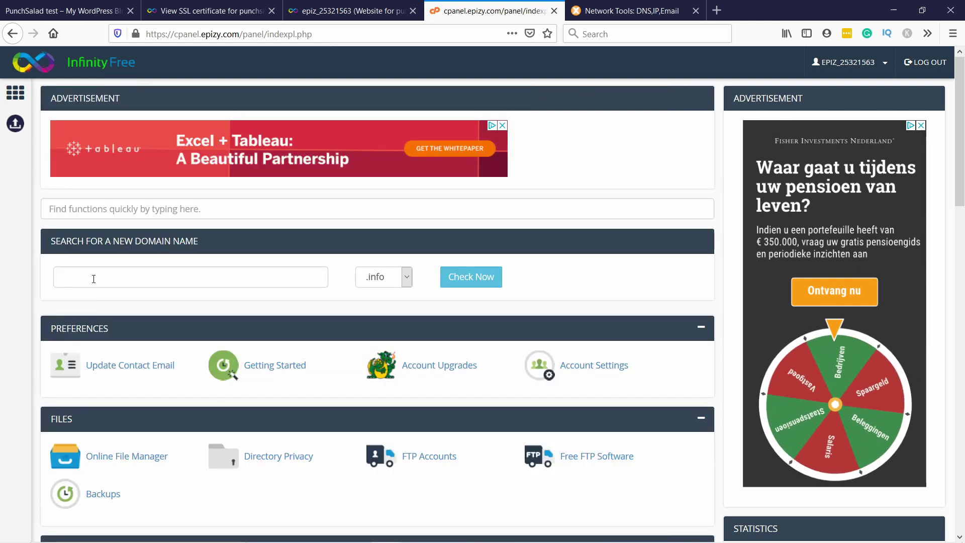
pyautogui.click(73, 210)
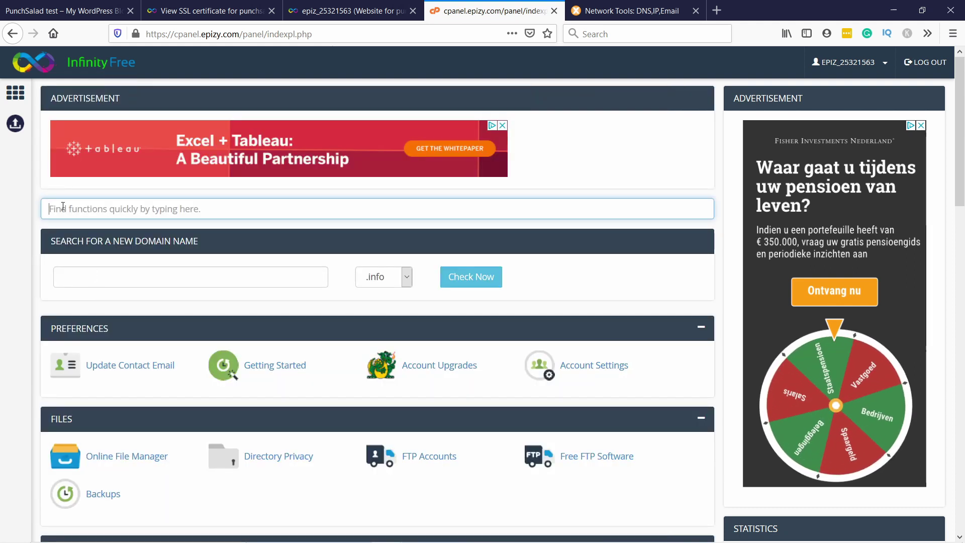
pyautogui.write('ssl')
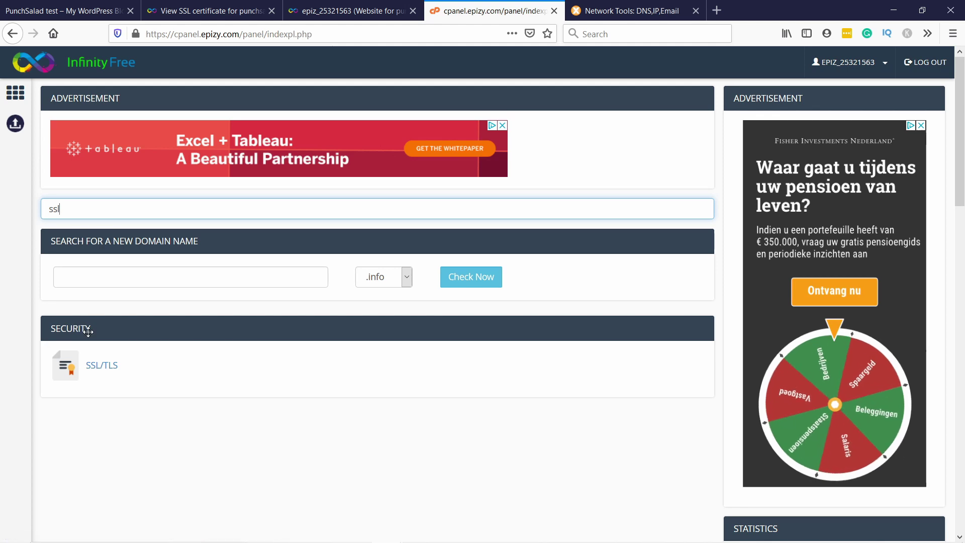
pyautogui.click(103, 370)
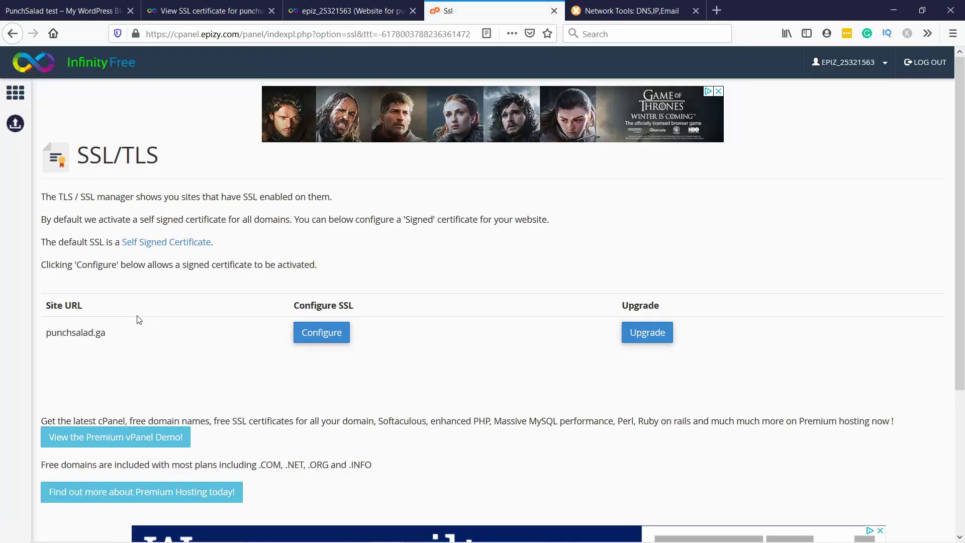
pyautogui.scroll(-3, 138, 318)
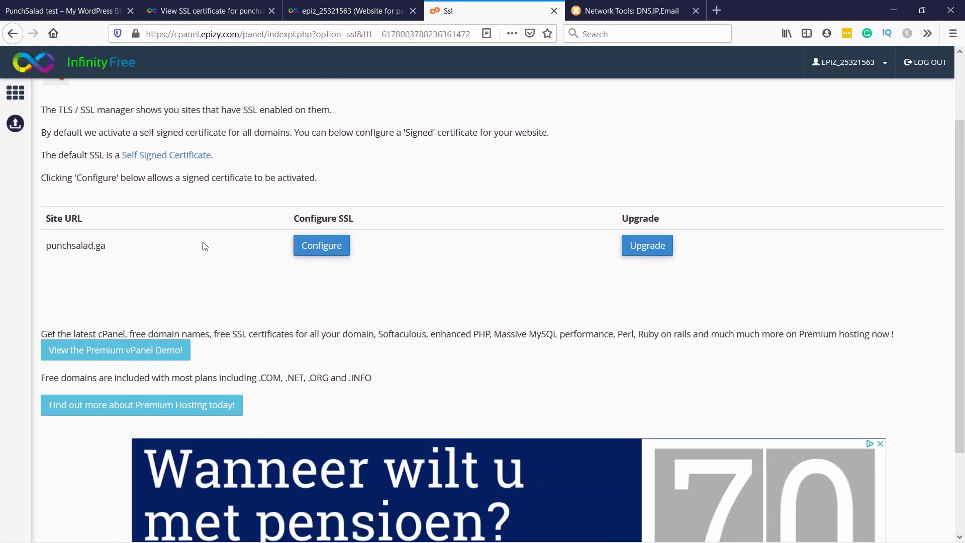
pyautogui.scroll(1, 205, 246)
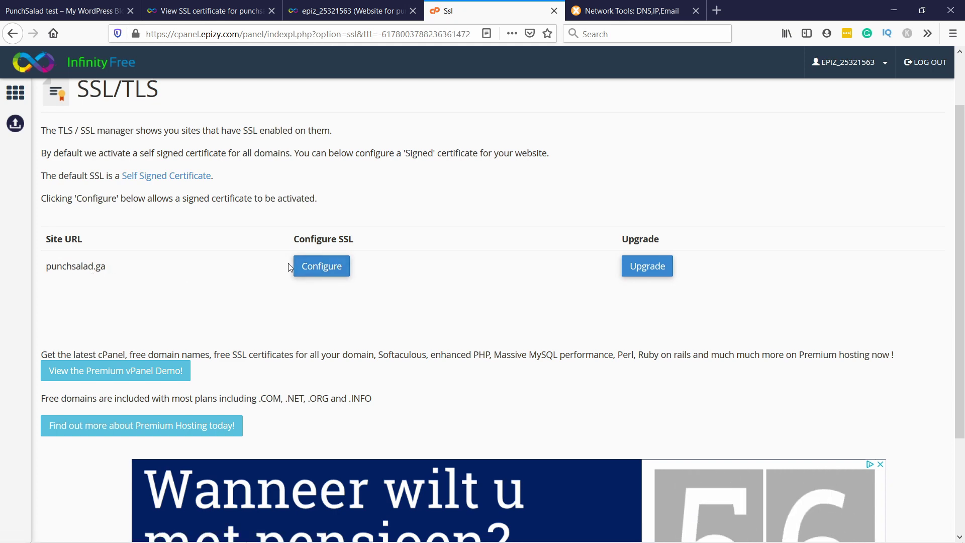
pyautogui.click(321, 267)
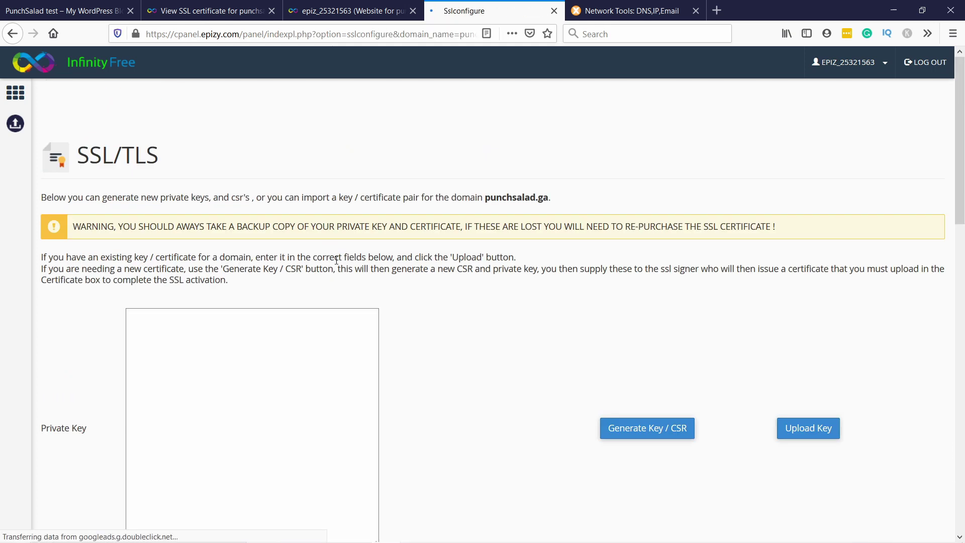
# Copy the issued private key and upload it in punchsalad.ga's Private Key field
pyautogui.scroll(-5, 337, 259)
pyautogui.scroll(2, 402, 231)
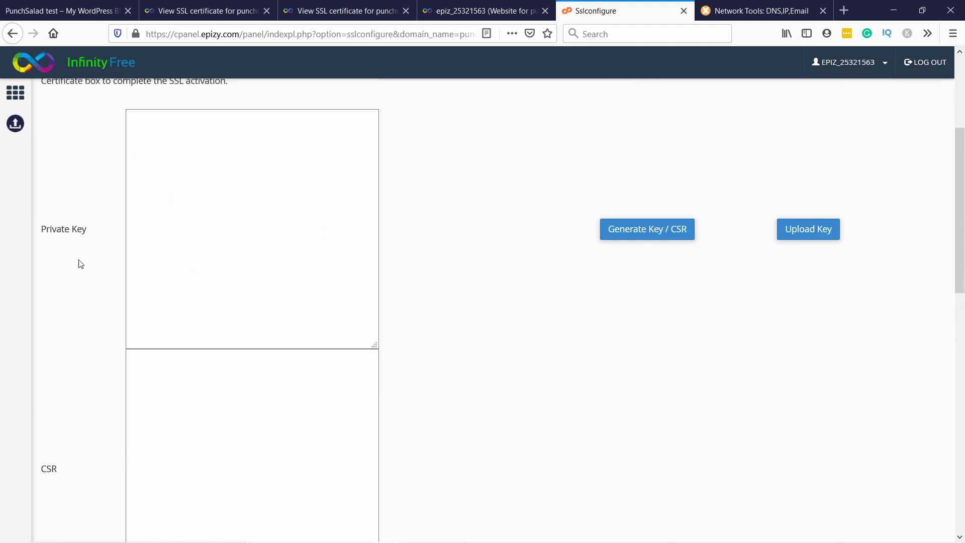
pyautogui.scroll(1, 452, 207)
pyautogui.scroll(-7, 377, 241)
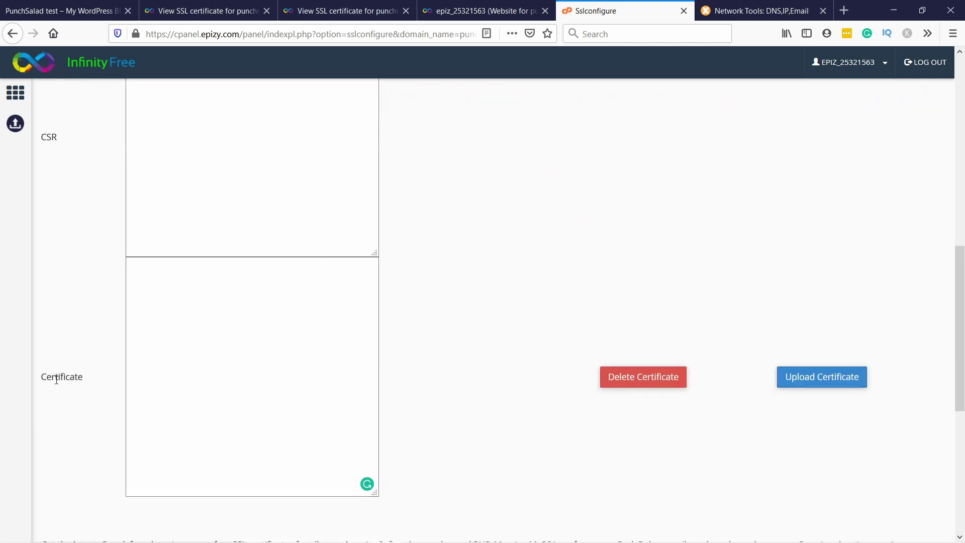
pyautogui.scroll(3, 100, 301)
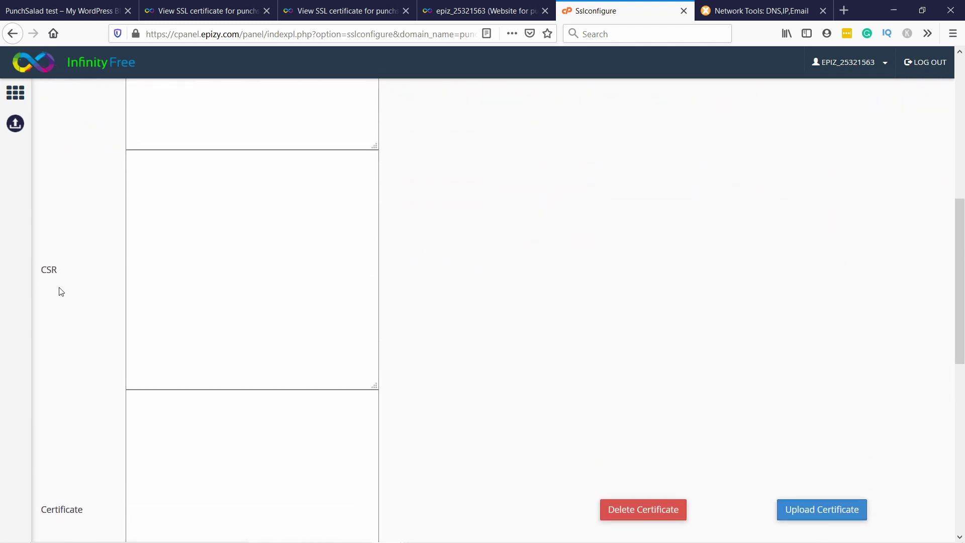
pyautogui.scroll(6, 478, 220)
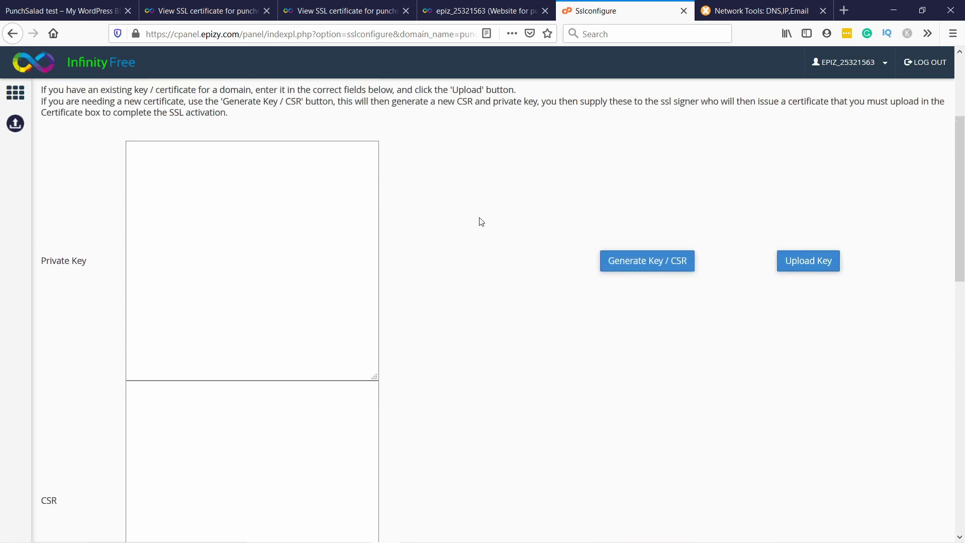
pyautogui.click(324, 12)
pyautogui.moveTo(135, 184); pyautogui.dragTo(301, 508)
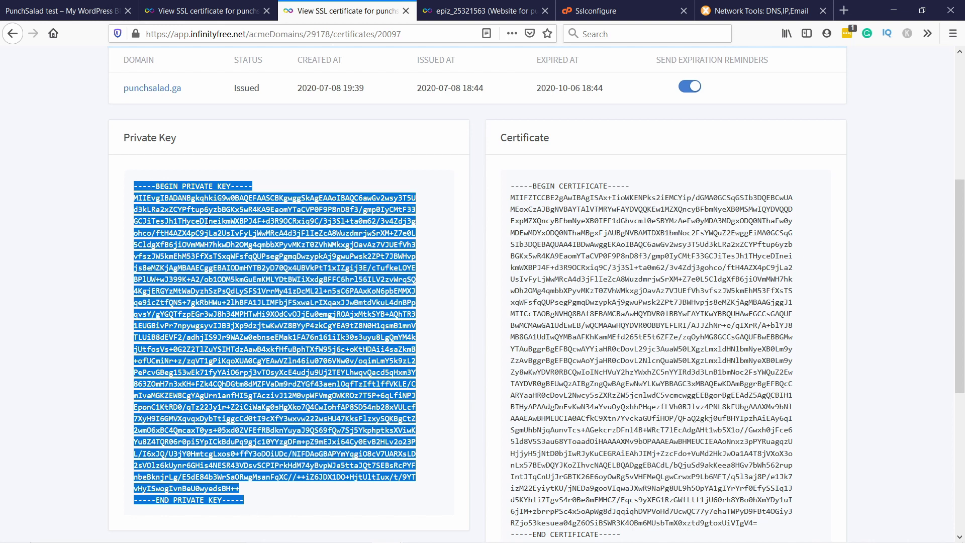
pyautogui.rightClick(206, 221)
pyautogui.click(227, 229)
pyautogui.click(647, 16)
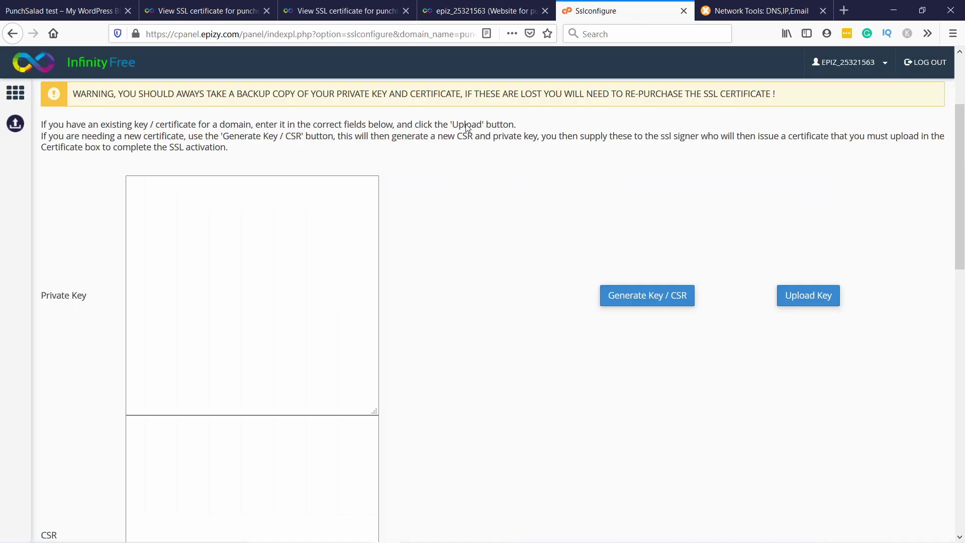
pyautogui.click(174, 232)
pyautogui.hotkey('ctrl', 'v')
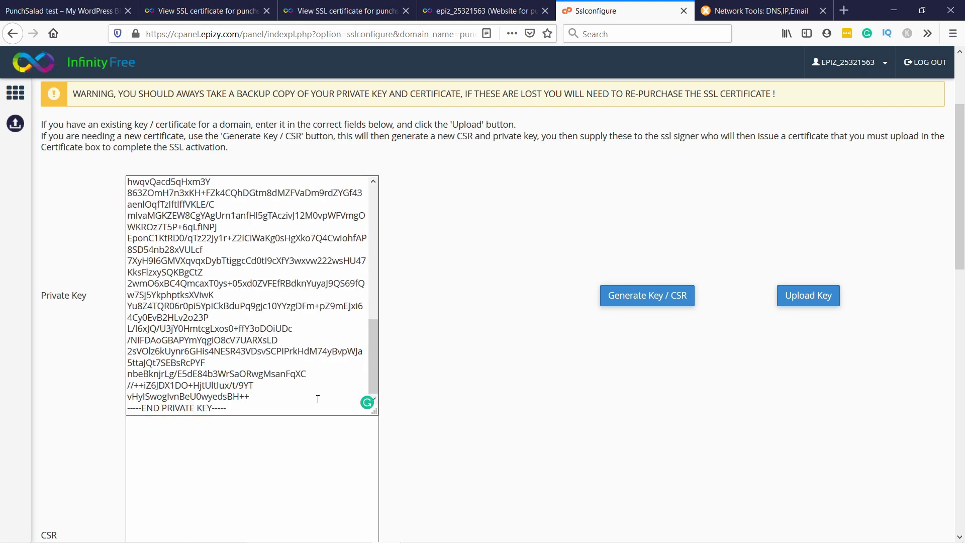
pyautogui.click(808, 298)
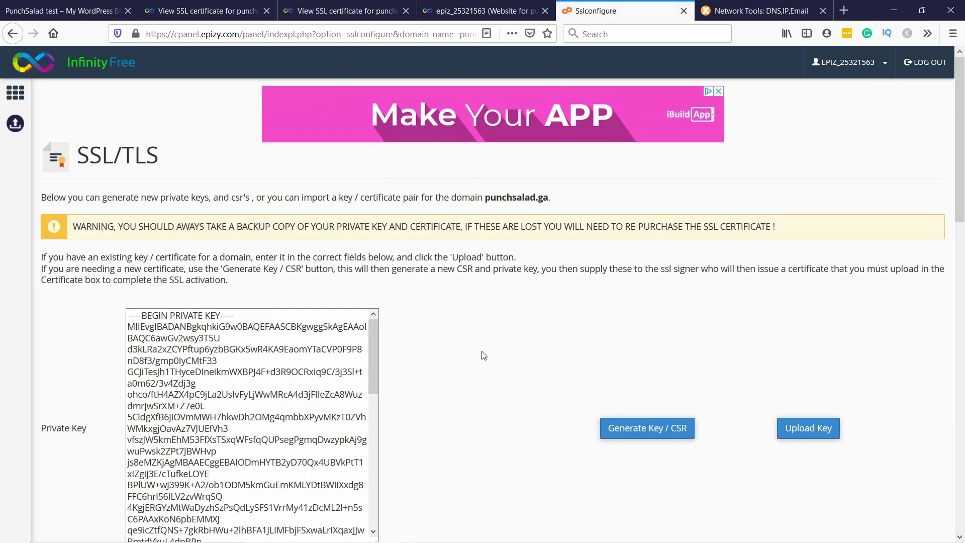
# Copy the issued certificate and upload it in the Certificate field
pyautogui.scroll(-3, 492, 342)
pyautogui.scroll(-2, 491, 342)
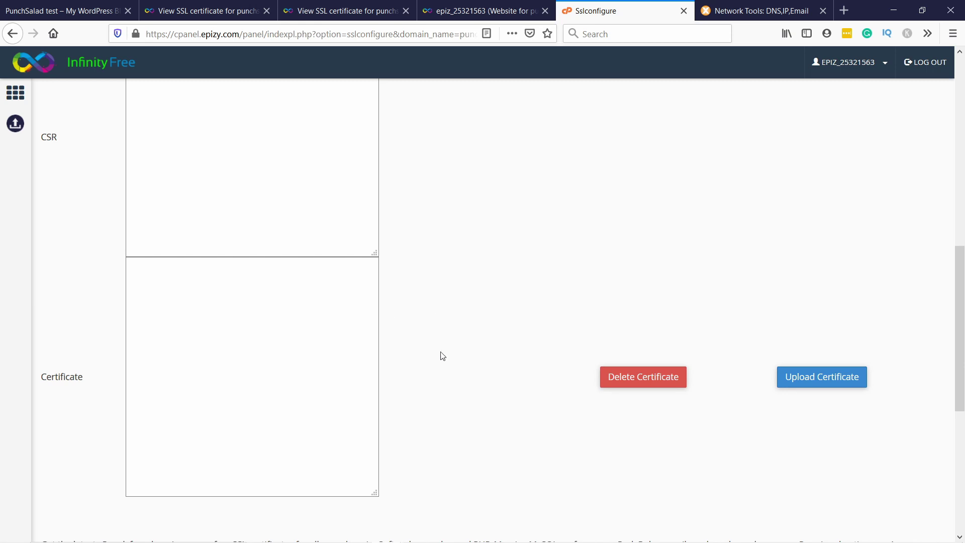
pyautogui.click(313, 12)
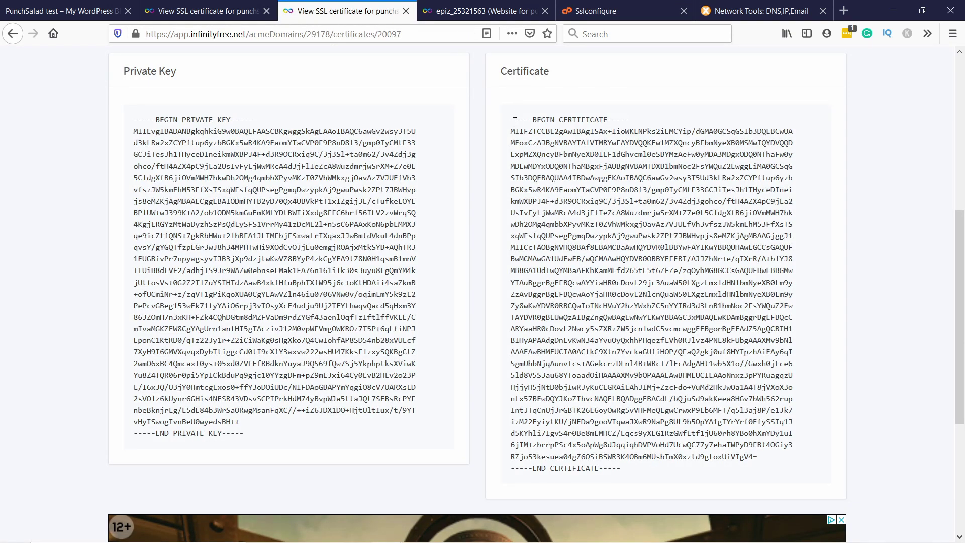
pyautogui.moveTo(514, 119); pyautogui.dragTo(651, 473)
pyautogui.rightClick(628, 354)
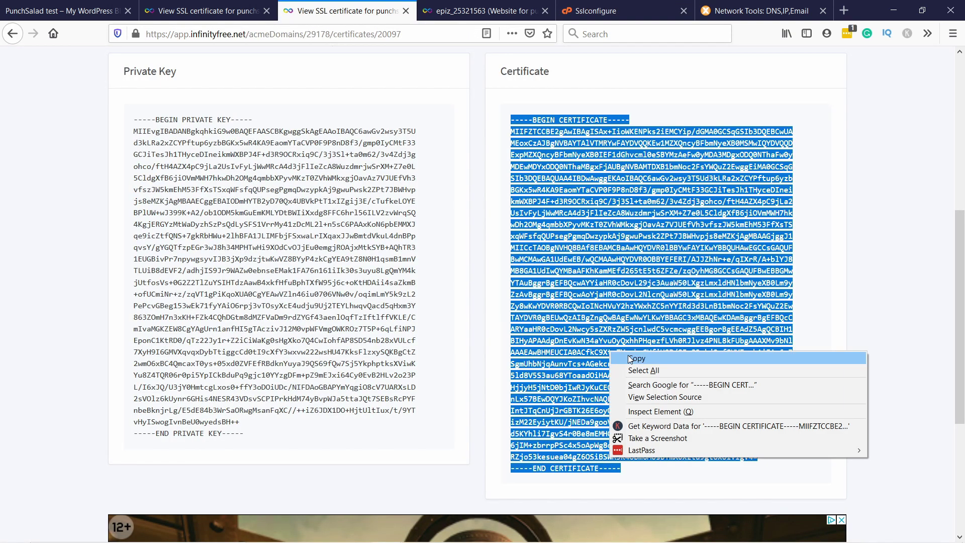
pyautogui.click(653, 361)
pyautogui.click(618, 11)
pyautogui.click(153, 289)
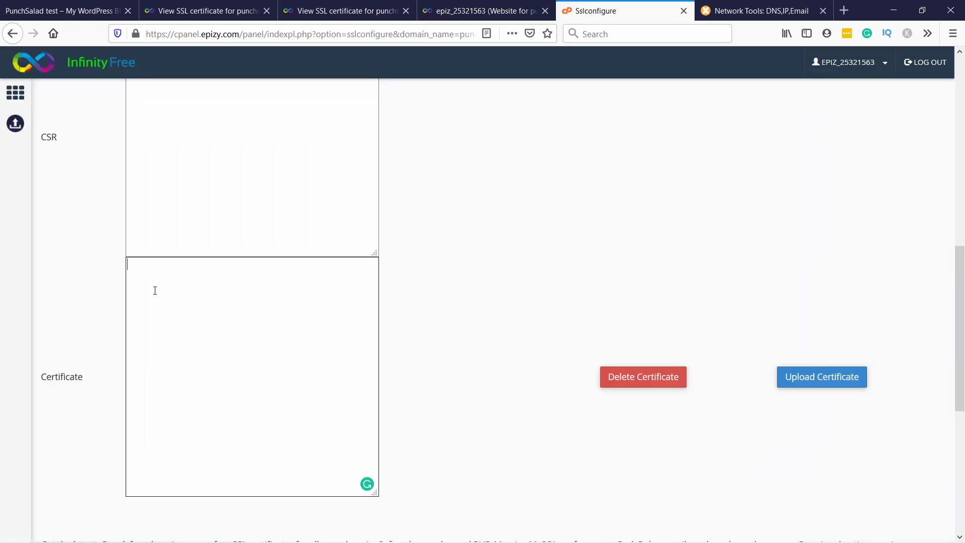
pyautogui.rightClick(154, 290)
pyautogui.click(210, 338)
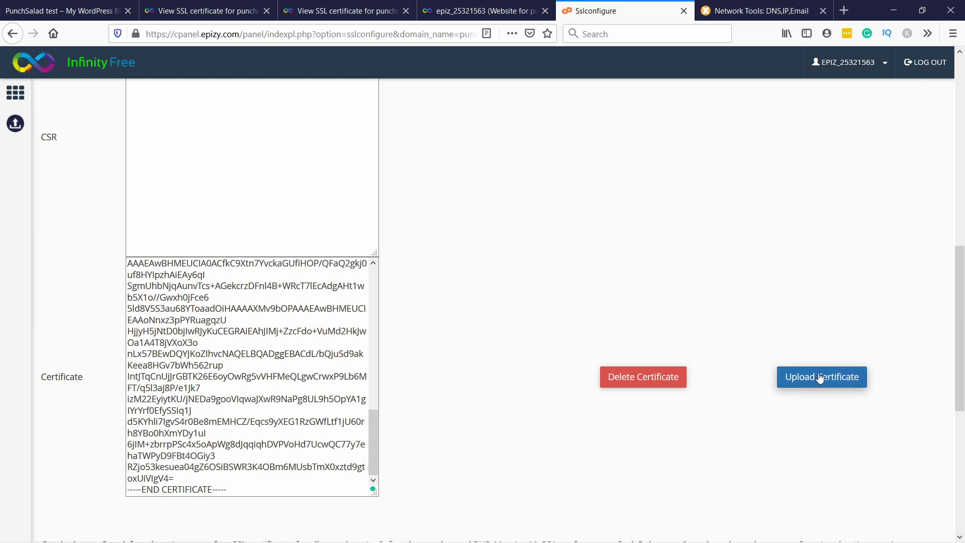
pyautogui.click(818, 380)
# Open sslshopper.com/ssl-checker.html in a new tab
pyautogui.scroll(-4, 573, 256)
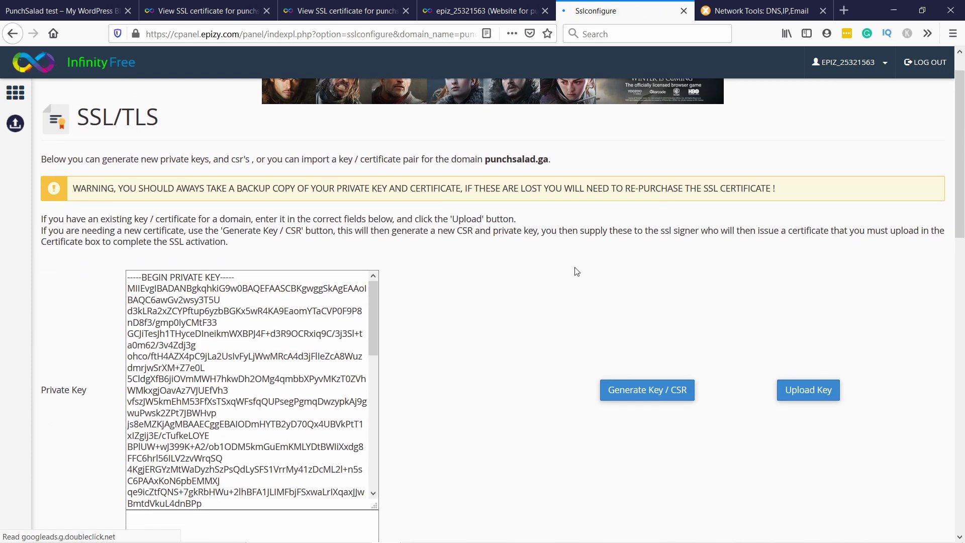
pyautogui.scroll(-8, 578, 280)
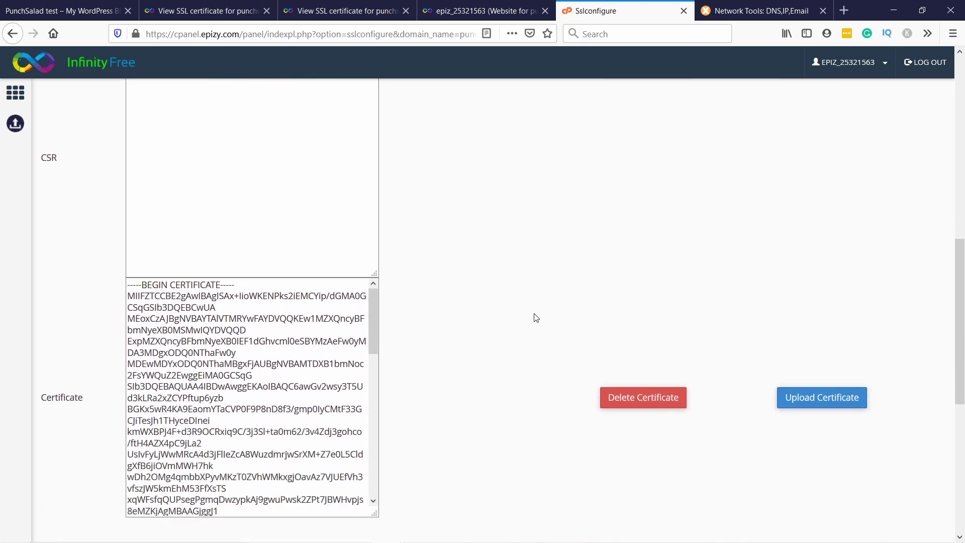
pyautogui.scroll(10, 547, 332)
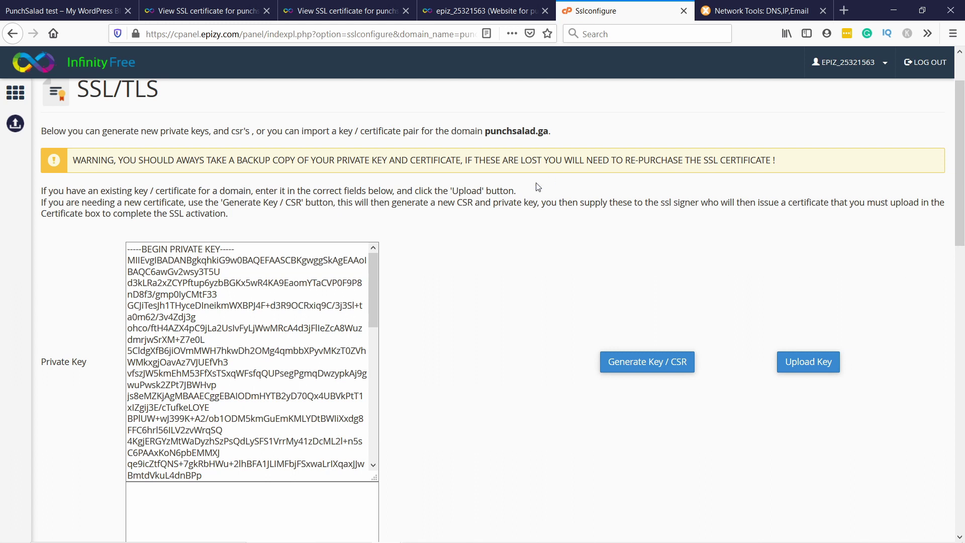
pyautogui.hotkey('ctrl', 't')
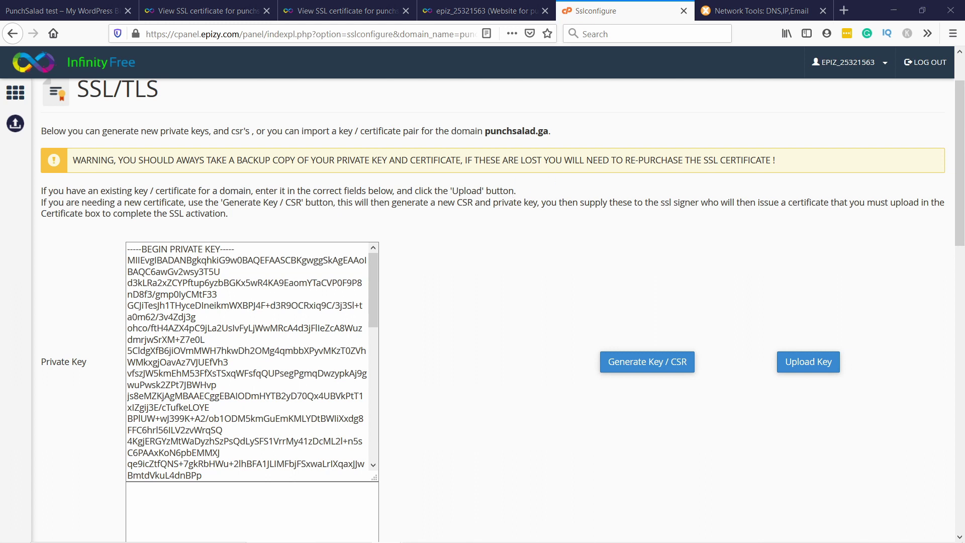
pyautogui.hotkey('ctrl', 'v')
pyautogui.press('Return')
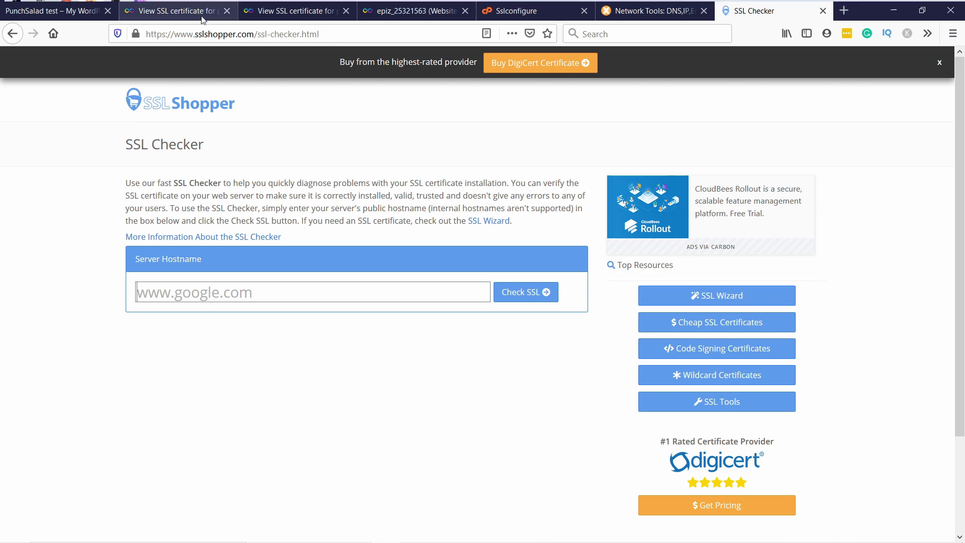
pyautogui.click(93, 10)
pyautogui.click(221, 42)
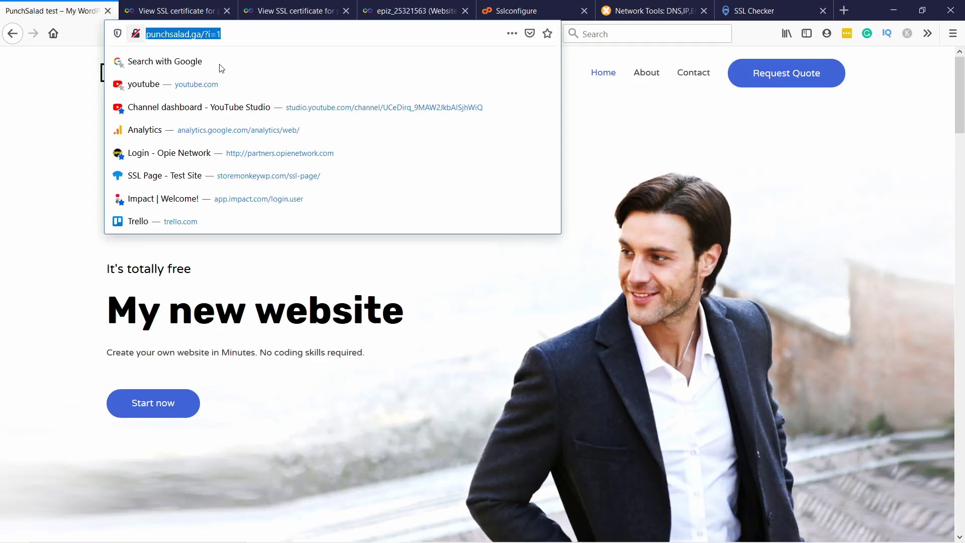
pyautogui.hotkey('ctrl', 'c')
pyautogui.click(719, 19)
pyautogui.click(247, 291)
pyautogui.hotkey('ctrl', 'v')
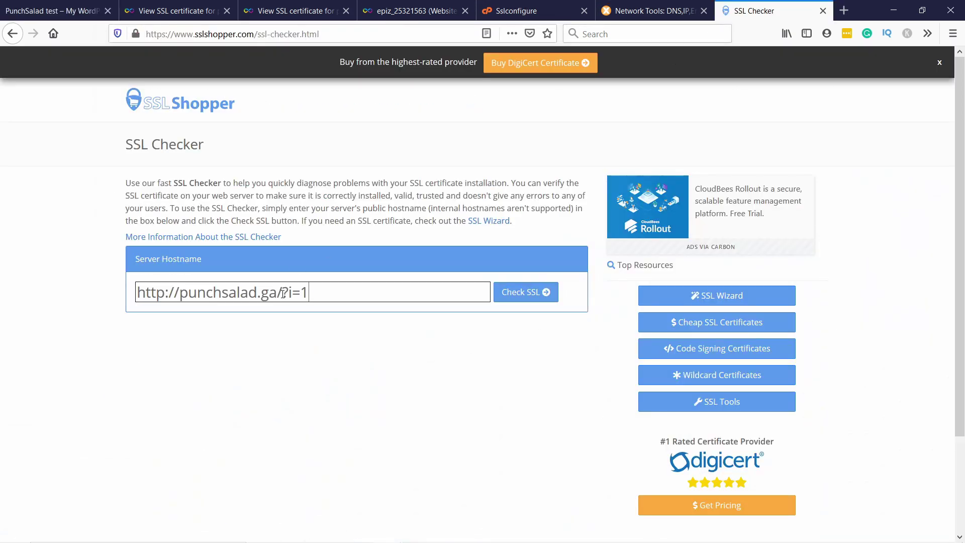
pyautogui.moveTo(277, 293); pyautogui.dragTo(443, 291)
pyautogui.press('BackSpace')
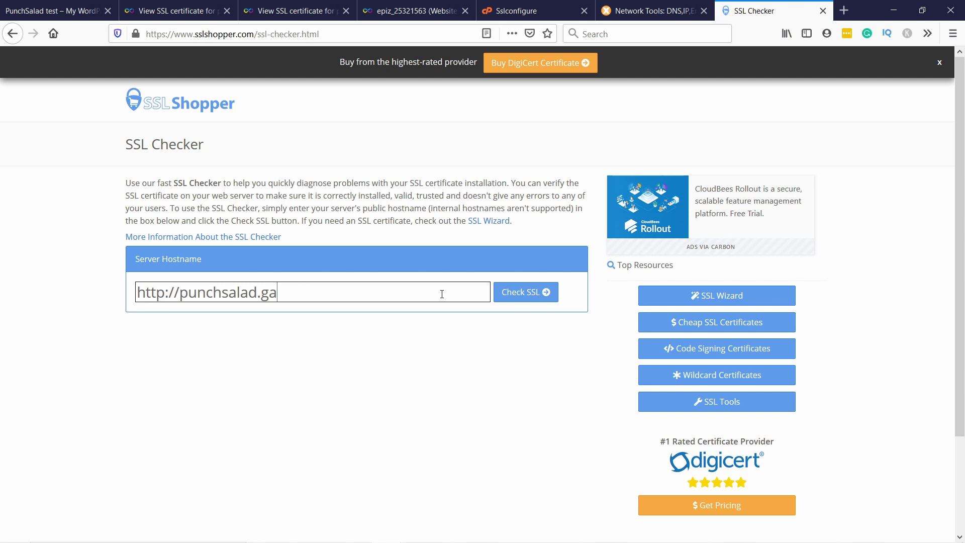
pyautogui.click(543, 301)
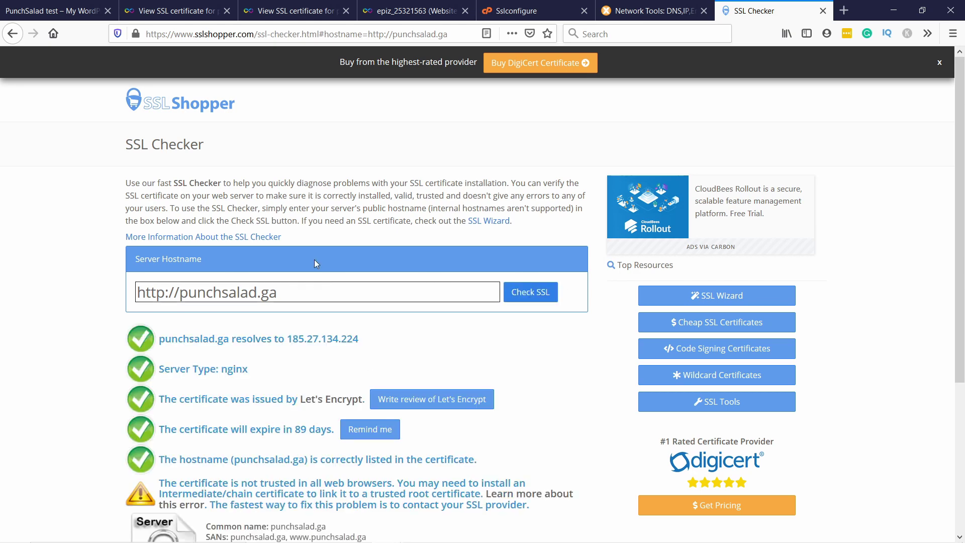
pyautogui.scroll(-2, 142, 339)
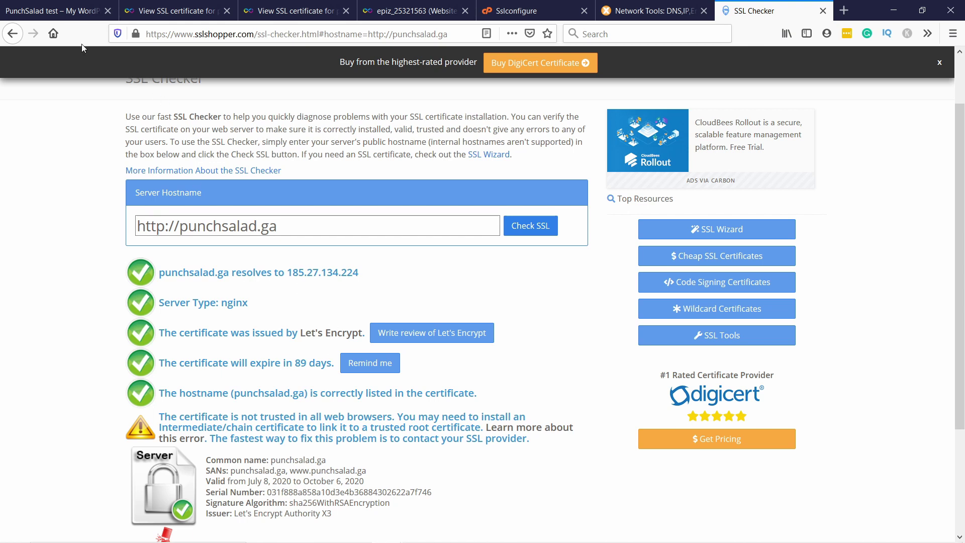
pyautogui.click(91, 12)
pyautogui.click(153, 36)
pyautogui.press('Return')
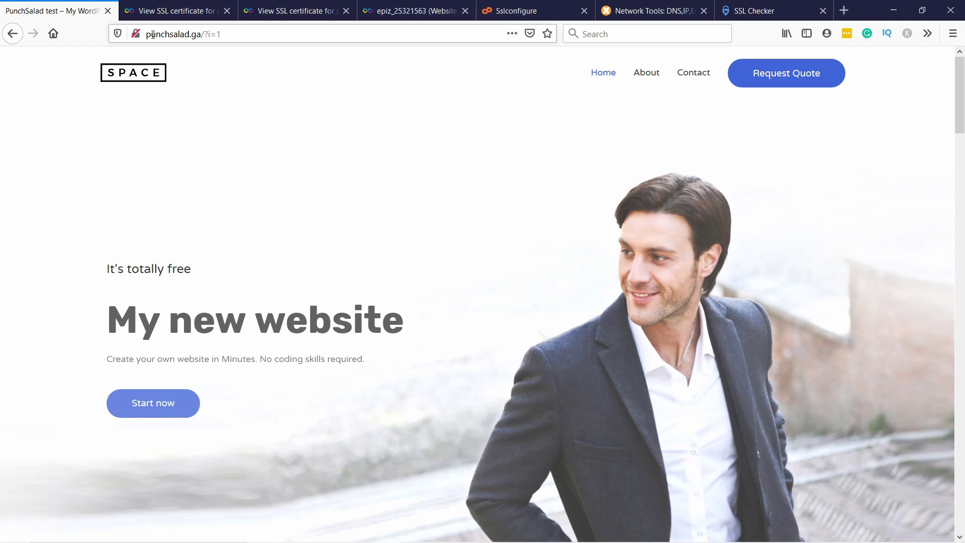
pyautogui.click(150, 34)
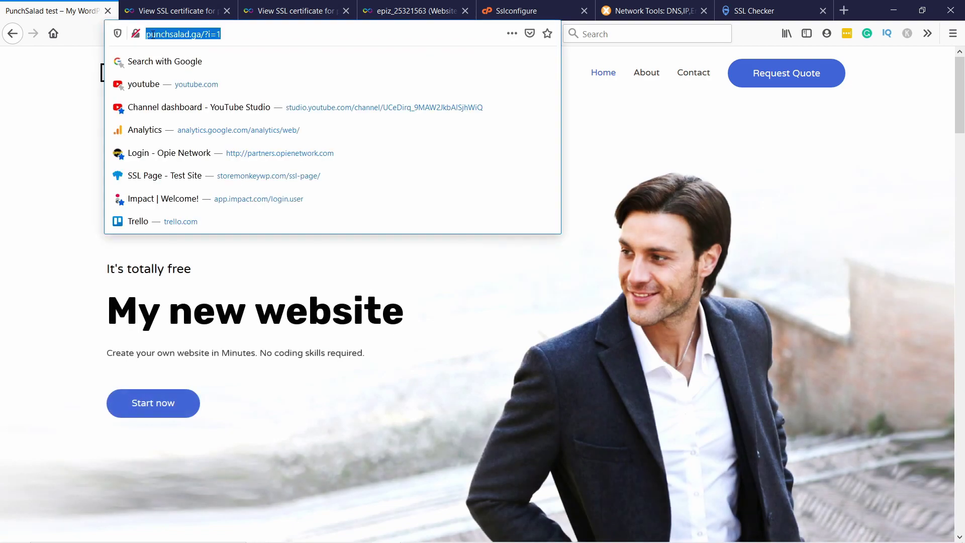
pyautogui.click(150, 34)
pyautogui.write('https')
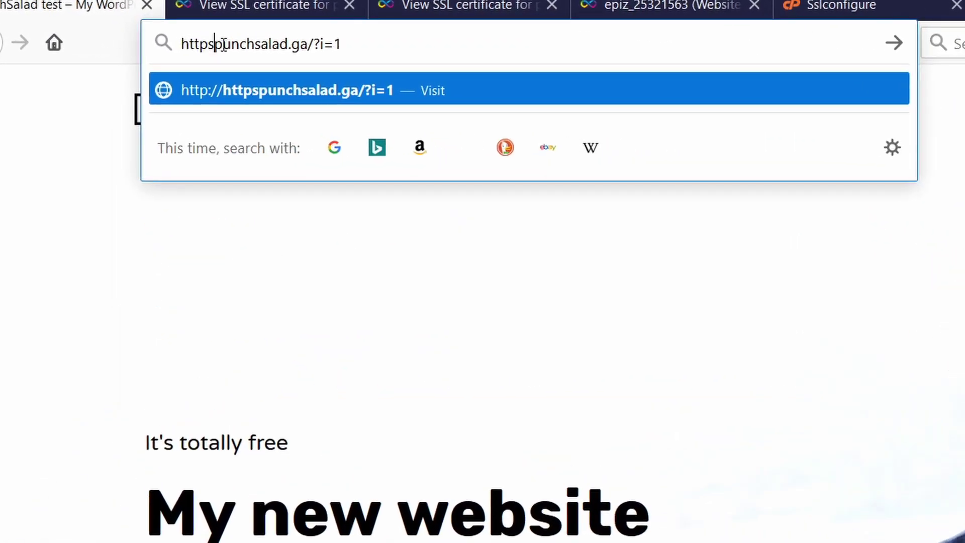
pyautogui.write('://')
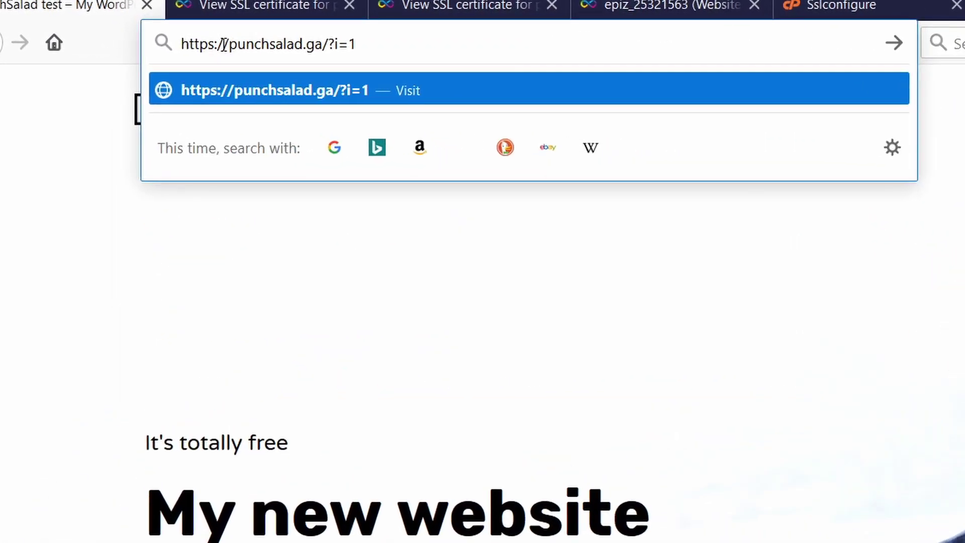
pyautogui.click(417, 40)
pyautogui.press('Return')
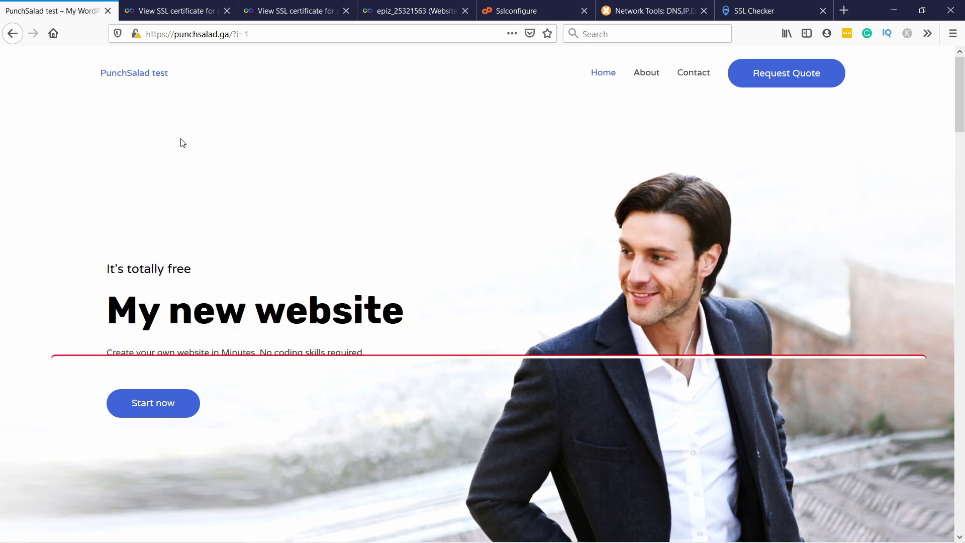
pyautogui.click(140, 39)
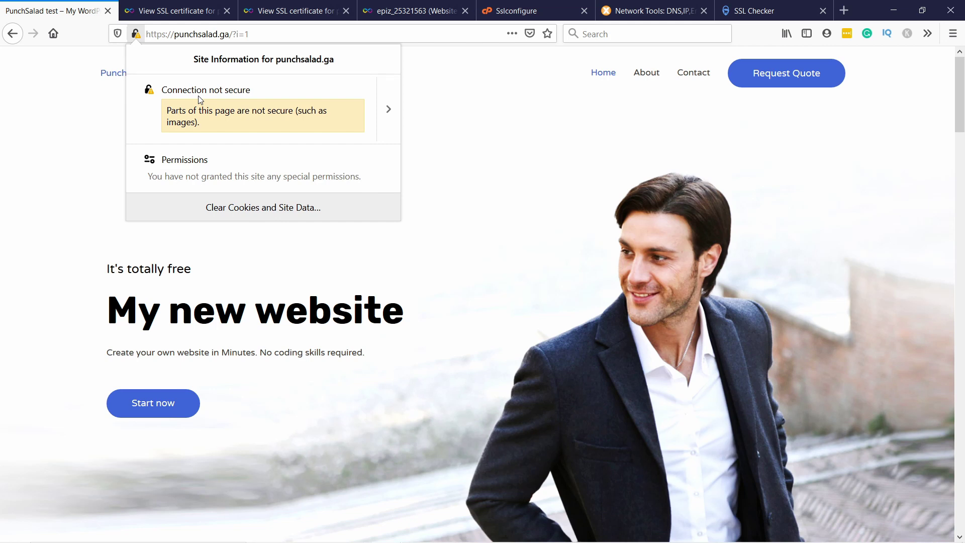
# Open Inspect Element's Console to see mixed-content warnings for images loaded over http
pyautogui.click(138, 35)
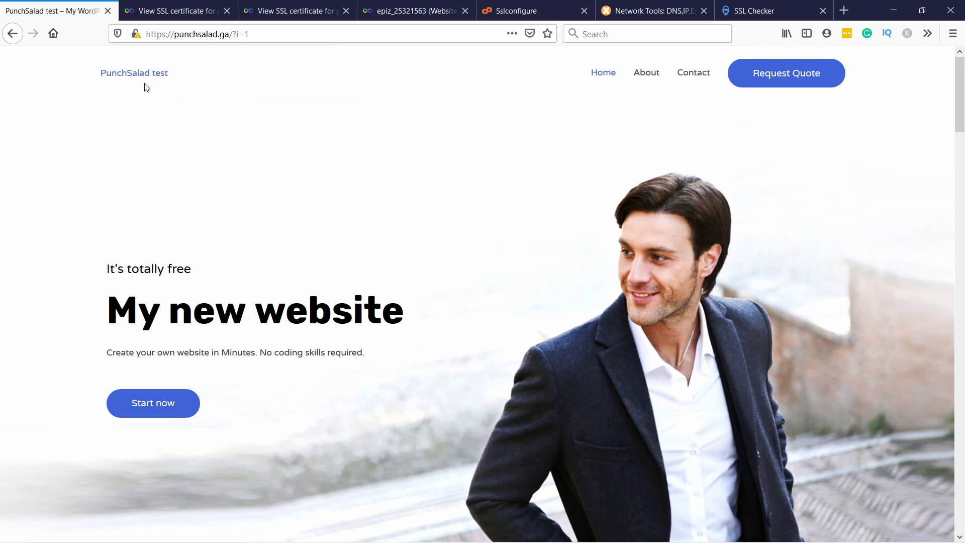
pyautogui.rightClick(176, 134)
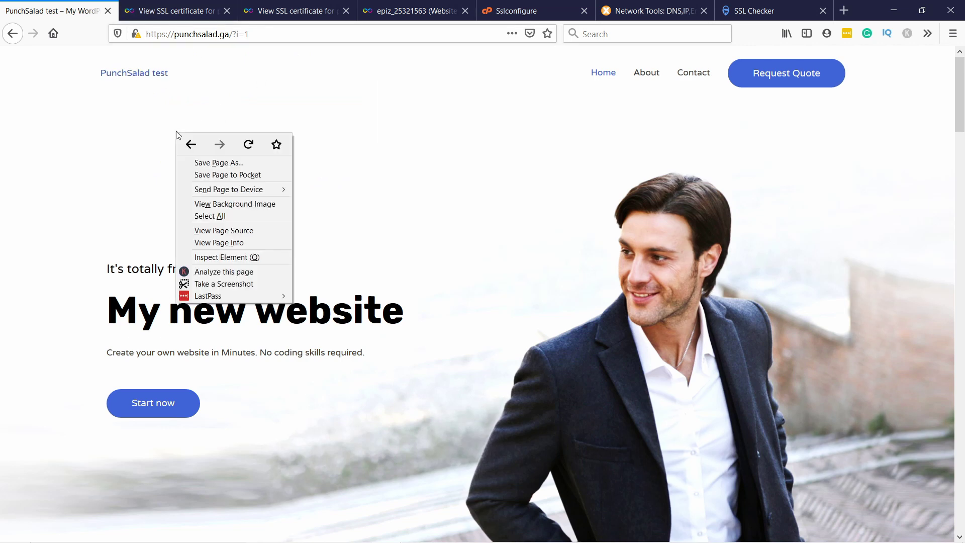
pyautogui.click(236, 259)
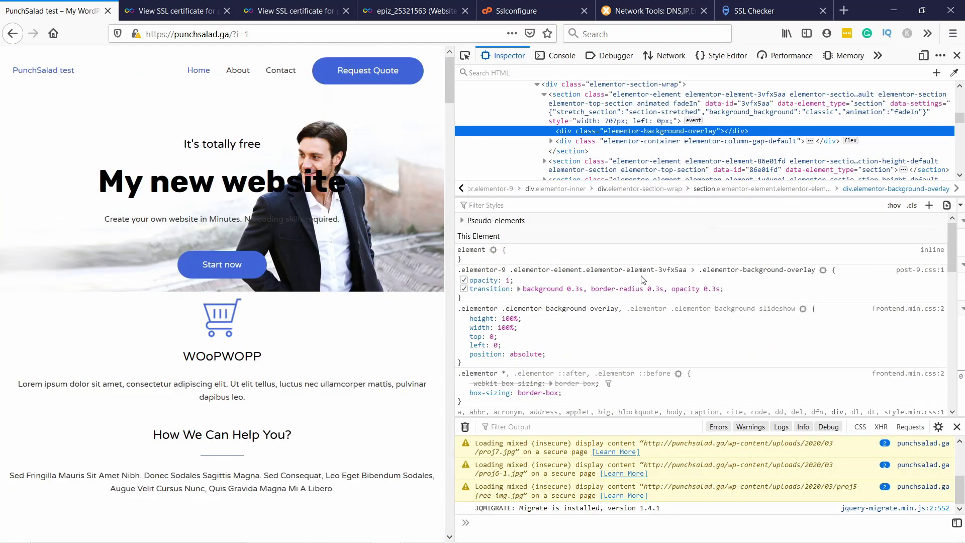
pyautogui.click(562, 57)
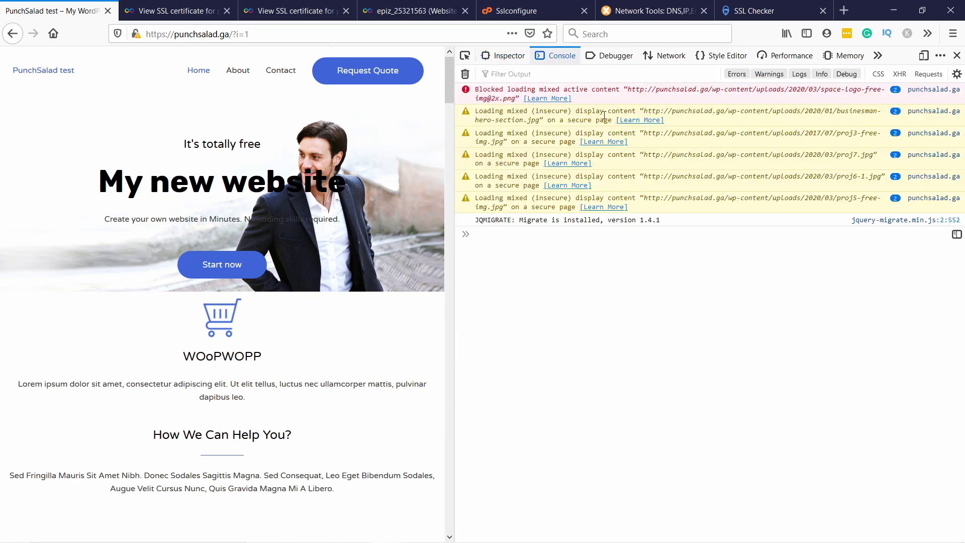
pyautogui.moveTo(506, 111); pyautogui.dragTo(633, 110)
pyautogui.click(635, 110)
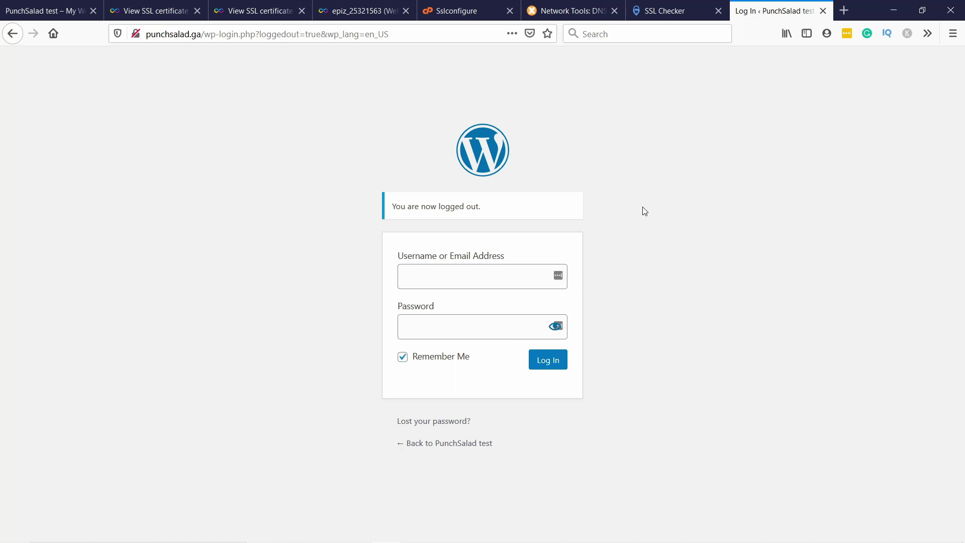
# Log in to WordPress with the admin username and account password
pyautogui.click(437, 277)
pyautogui.write('twp')
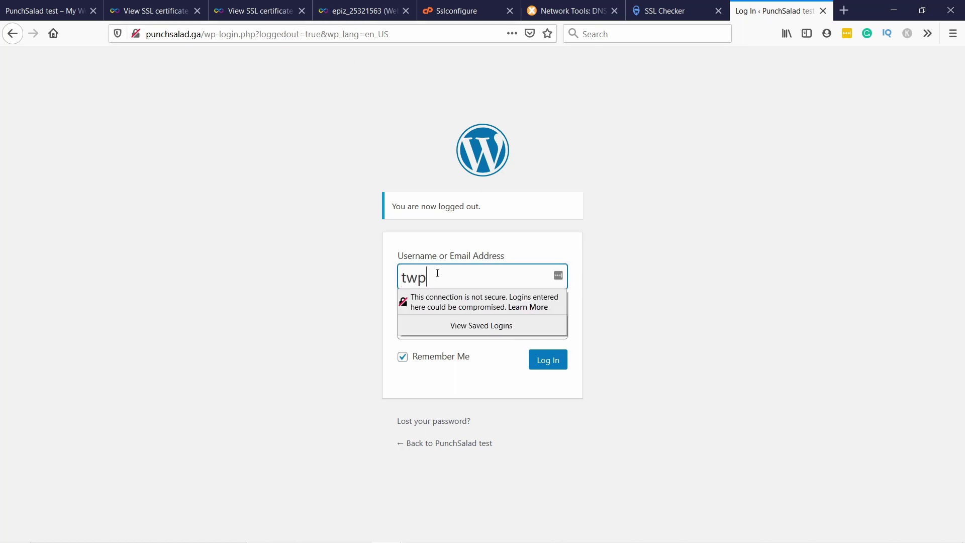
pyautogui.click(445, 329)
pyautogui.hotkey('ctrl', 'v')
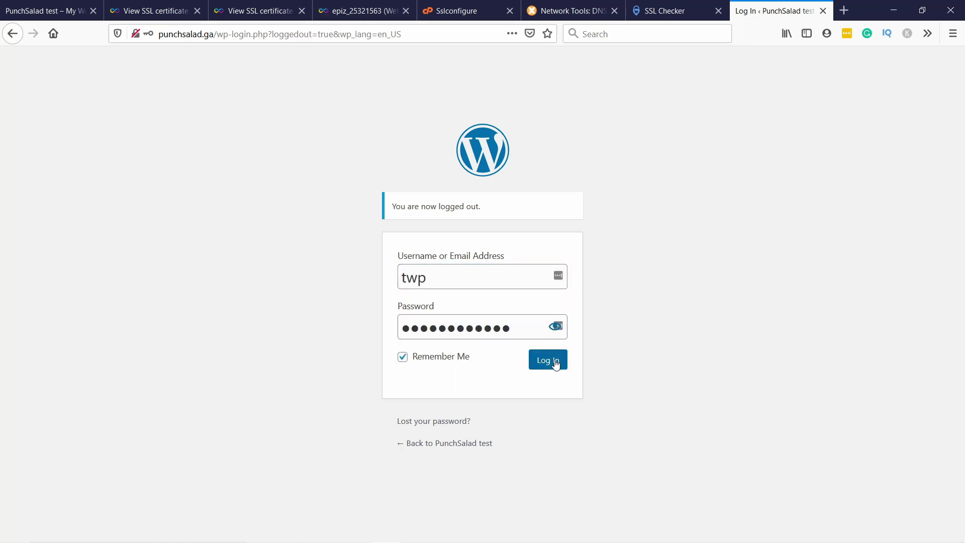
pyautogui.click(553, 361)
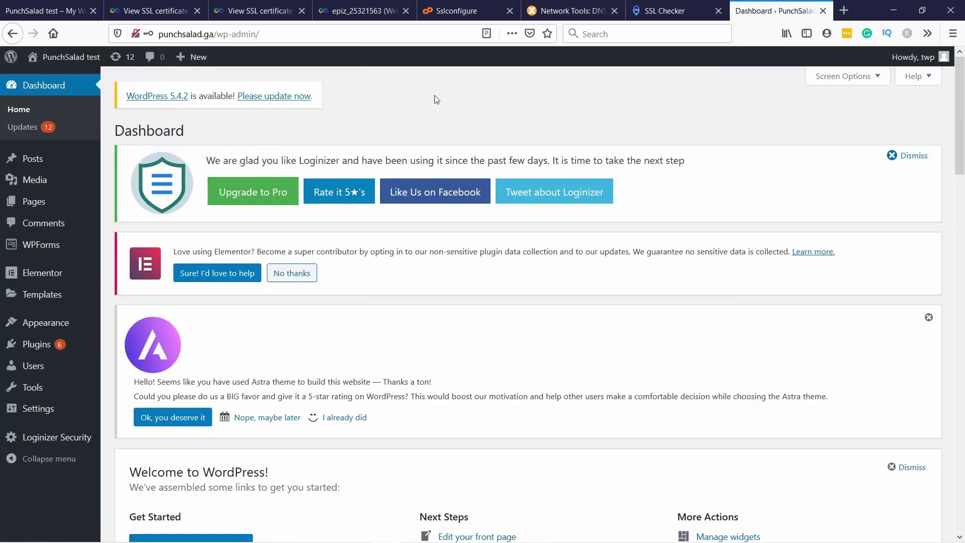
# Search Plugins > Add New for 'simple ssl' to find Really Simple SSL
pyautogui.moveTo(45, 344)
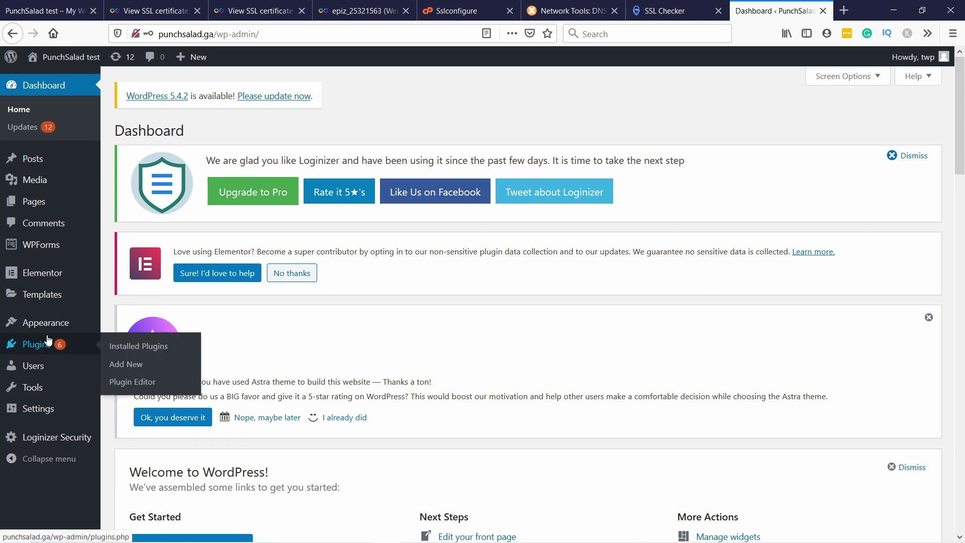
pyautogui.click(139, 363)
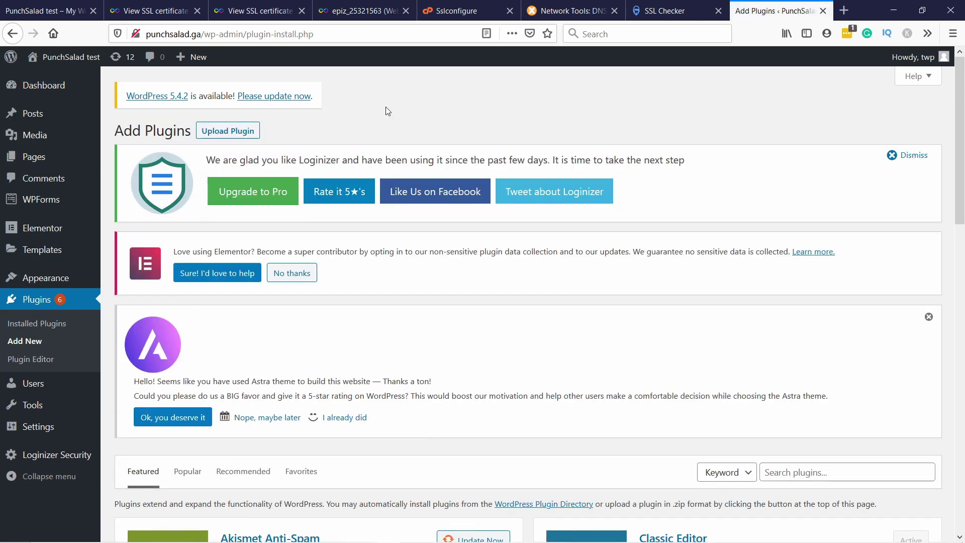
pyautogui.scroll(-7, 578, 142)
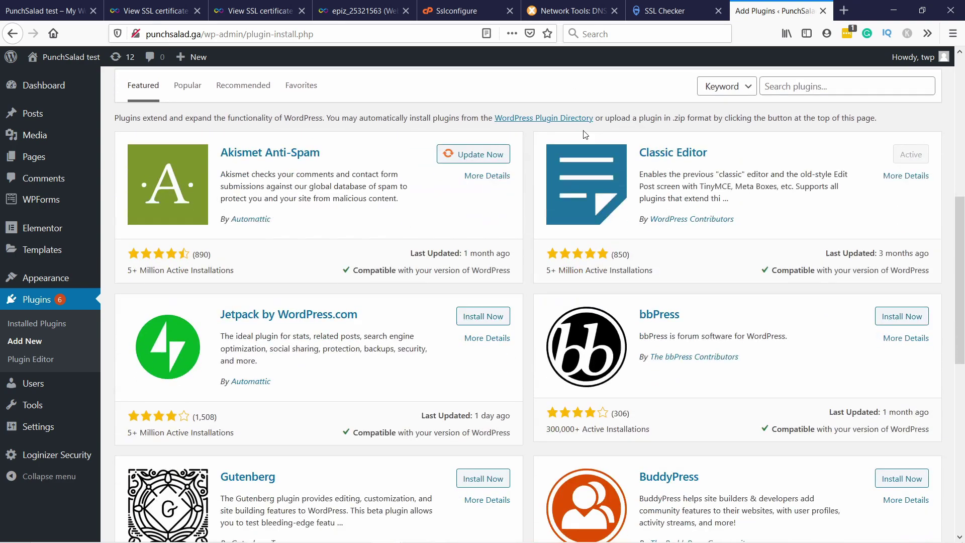
pyautogui.scroll(1, 585, 135)
pyautogui.click(788, 139)
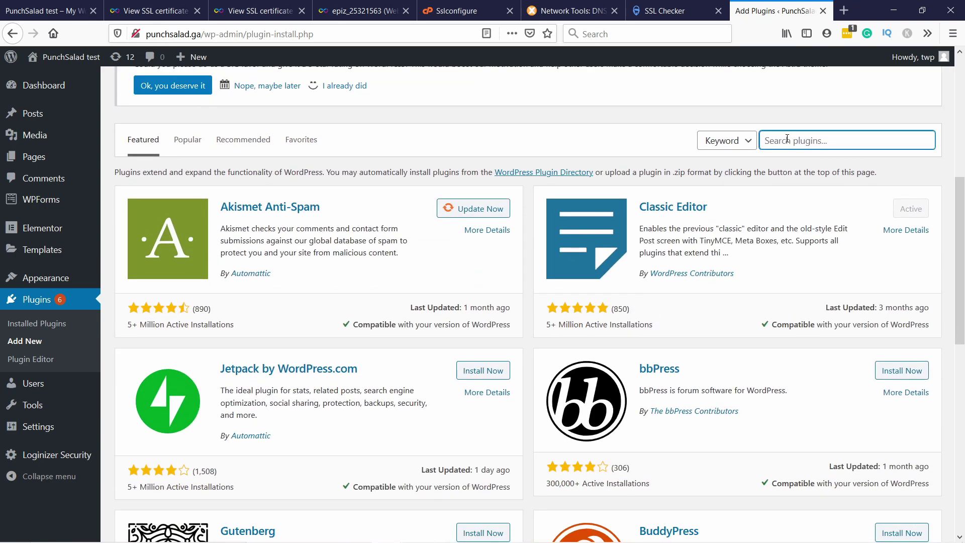
pyautogui.write('s')
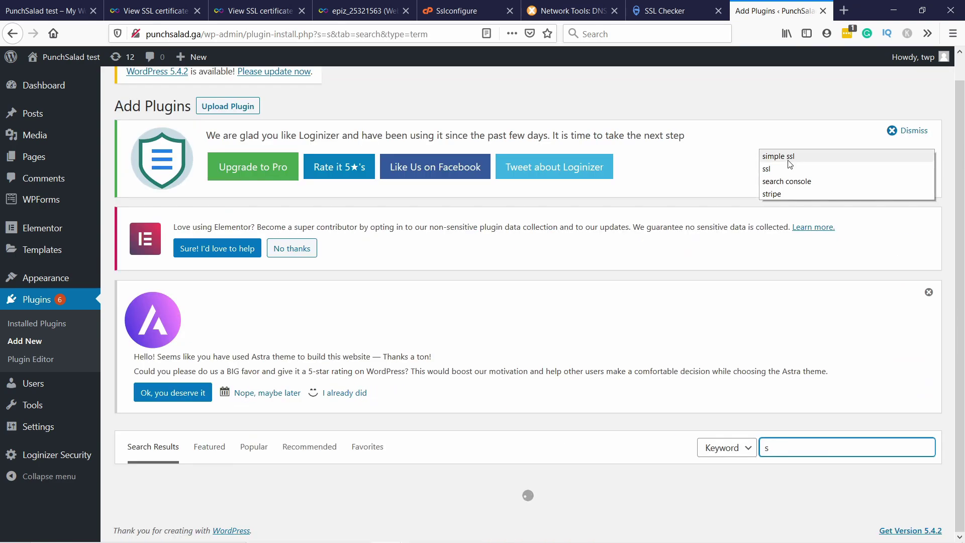
pyautogui.click(797, 156)
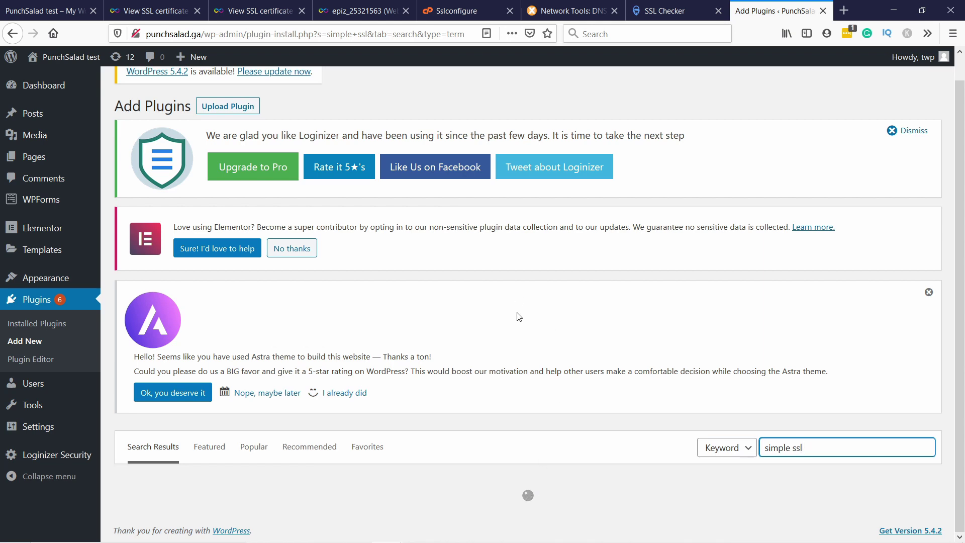
pyautogui.scroll(-5, 518, 312)
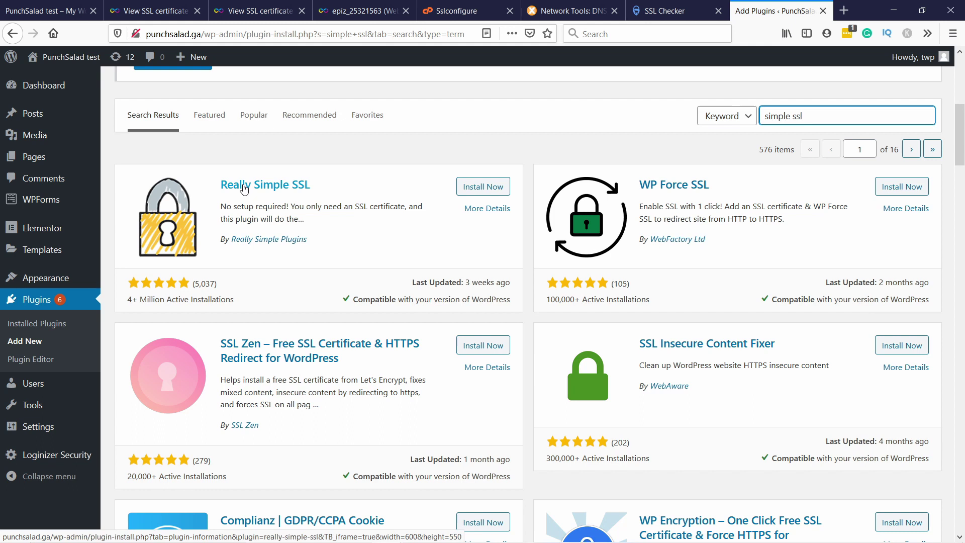
# Install and activate Really Simple SSL, then open its settings page
pyautogui.click(472, 187)
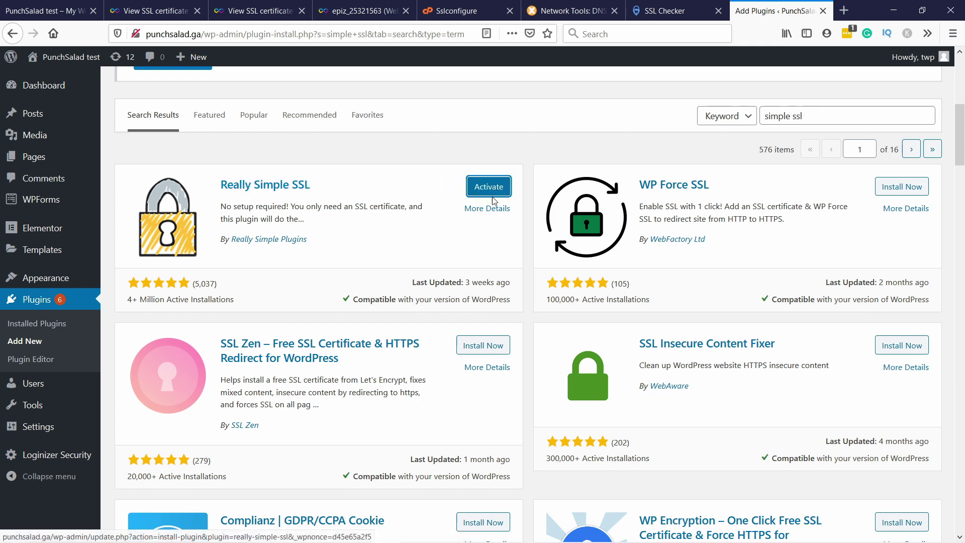
pyautogui.click(486, 194)
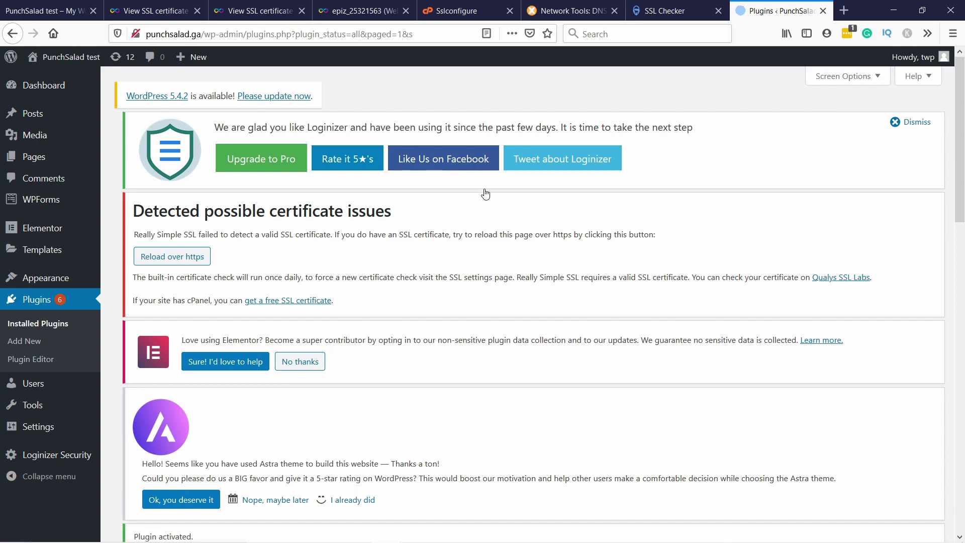
pyautogui.scroll(-5, 282, 216)
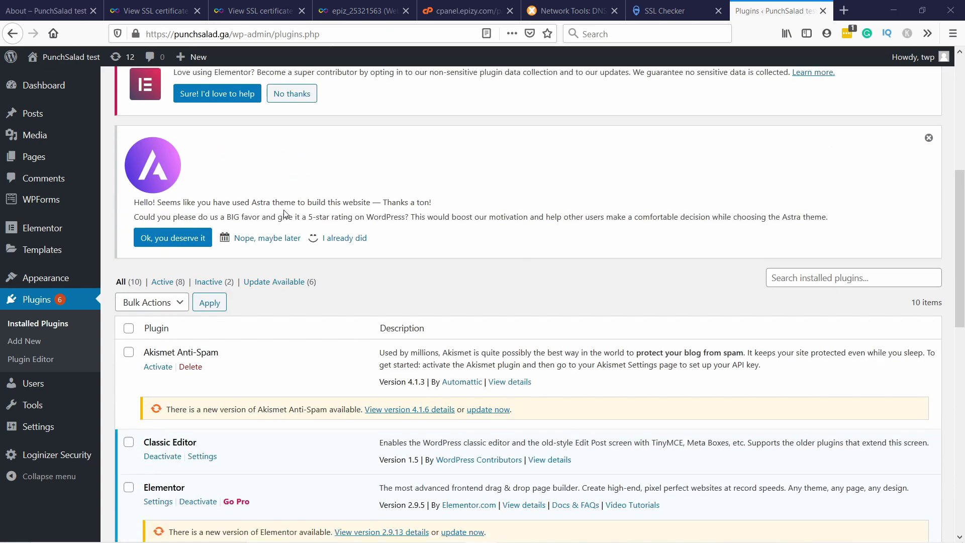
pyautogui.scroll(-10, 284, 214)
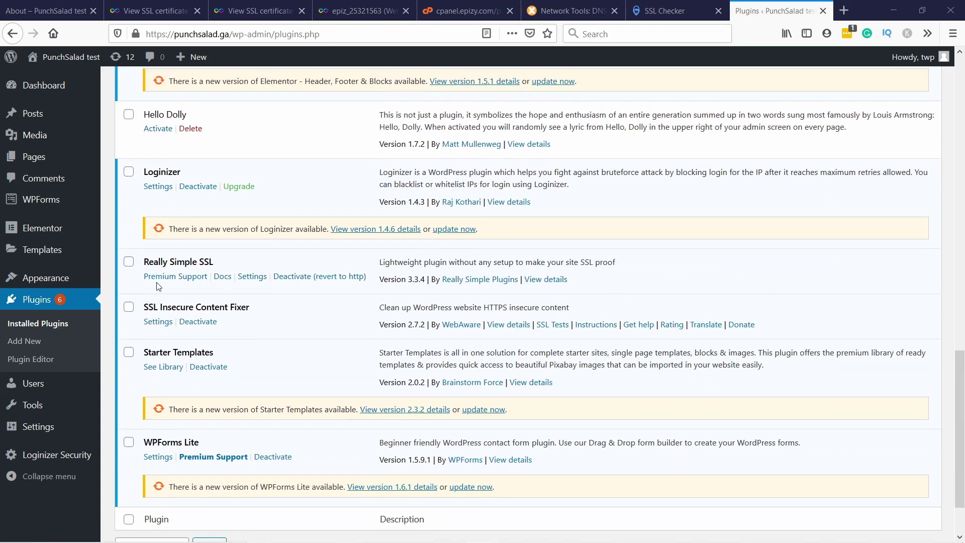
pyautogui.click(254, 277)
pyautogui.click(253, 276)
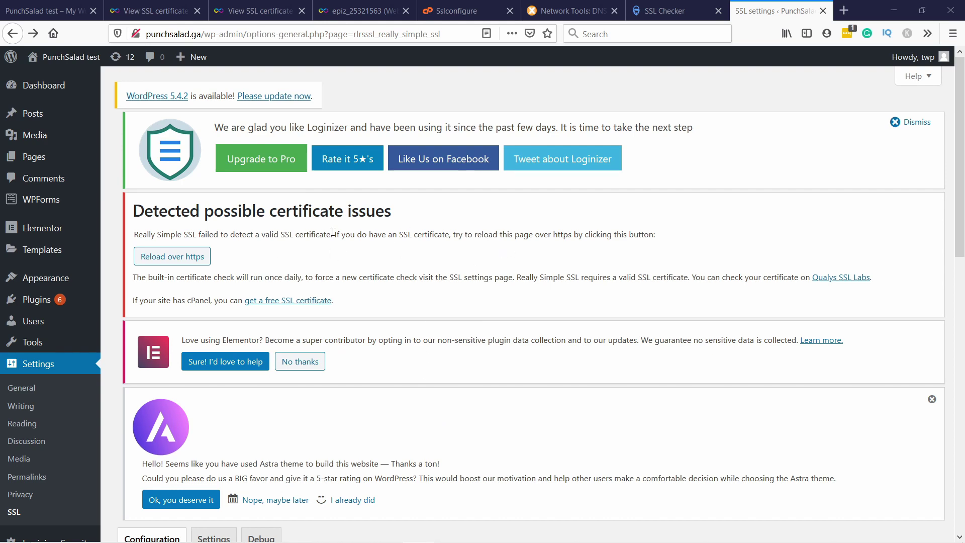
pyautogui.scroll(-8, 283, 211)
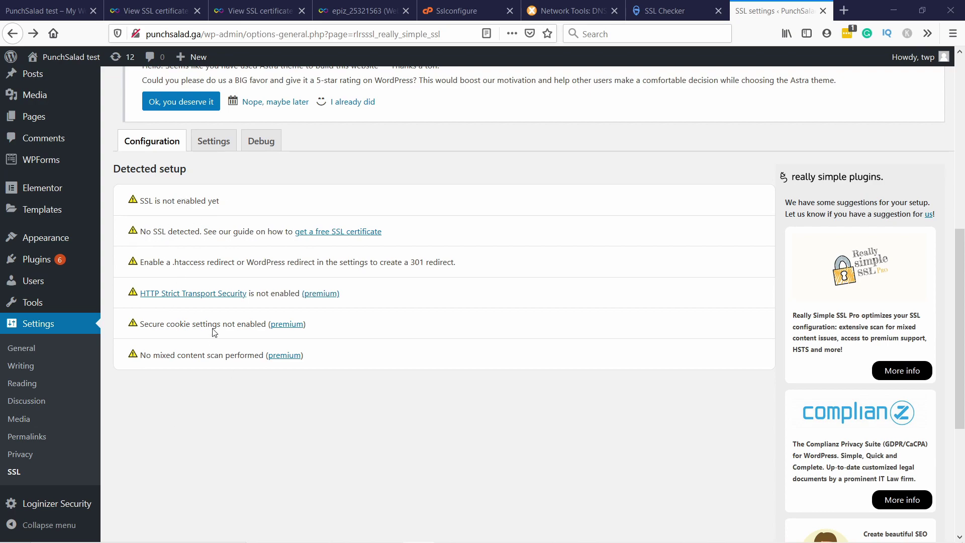
# Reload the admin page, log back in, and decline Firefox's save-login prompt
pyautogui.click(159, 34)
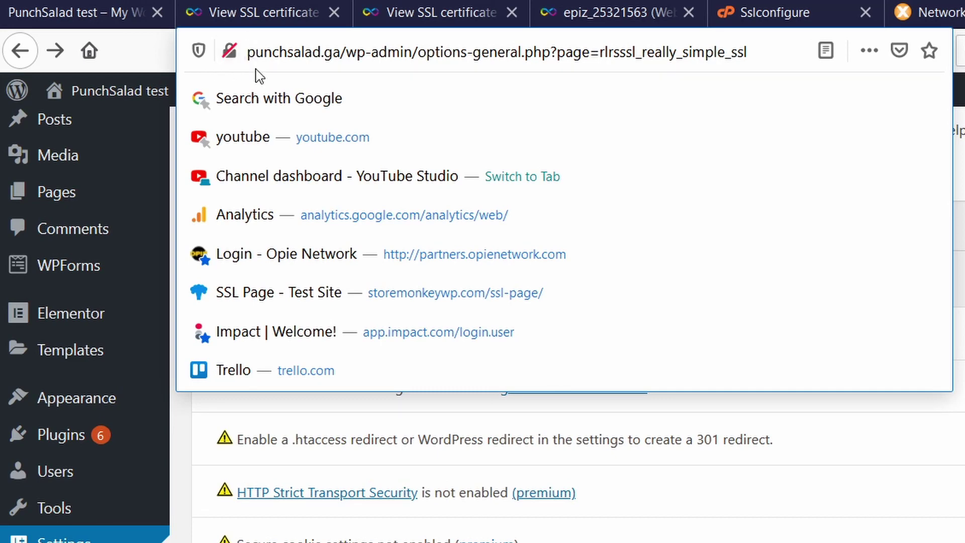
pyautogui.write('http:')
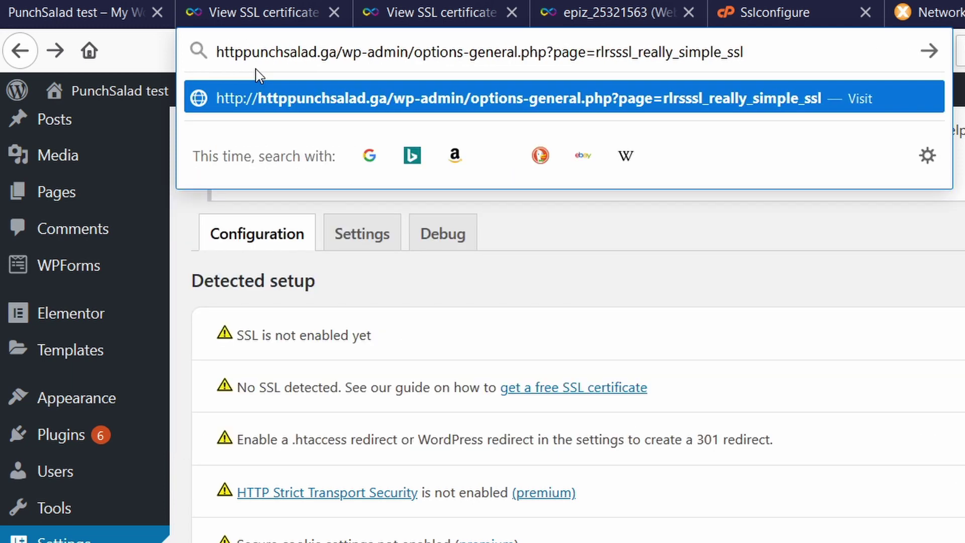
pyautogui.hotkey('ctrl', 'z')
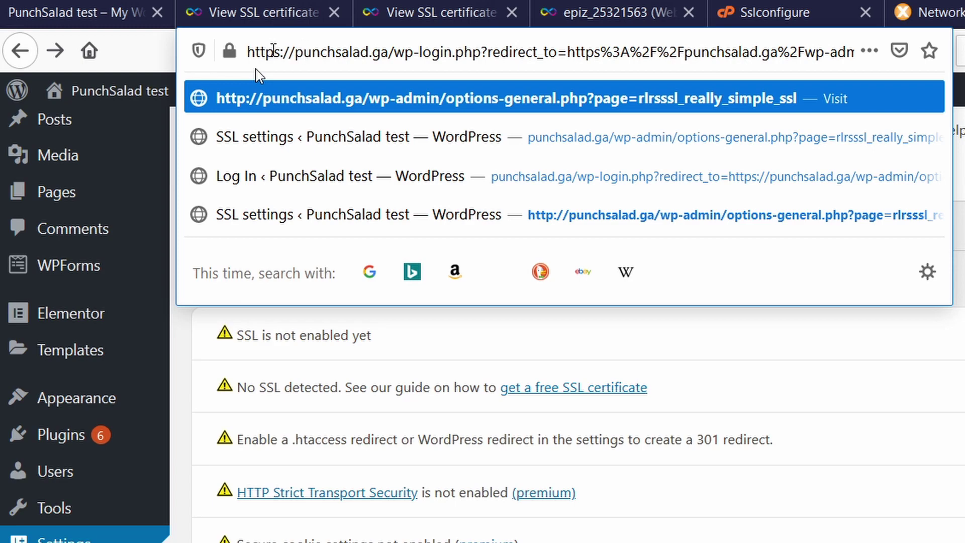
pyautogui.press('Return')
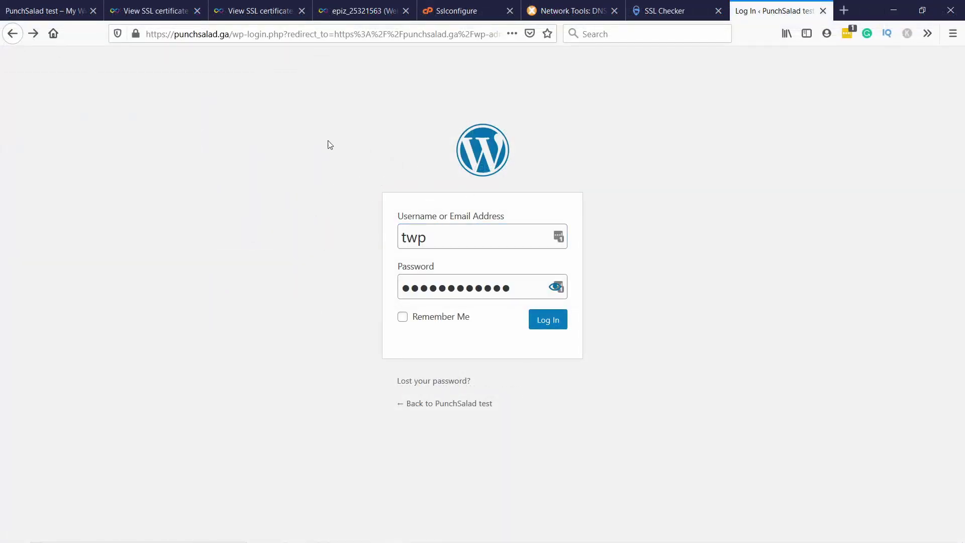
pyautogui.click(555, 325)
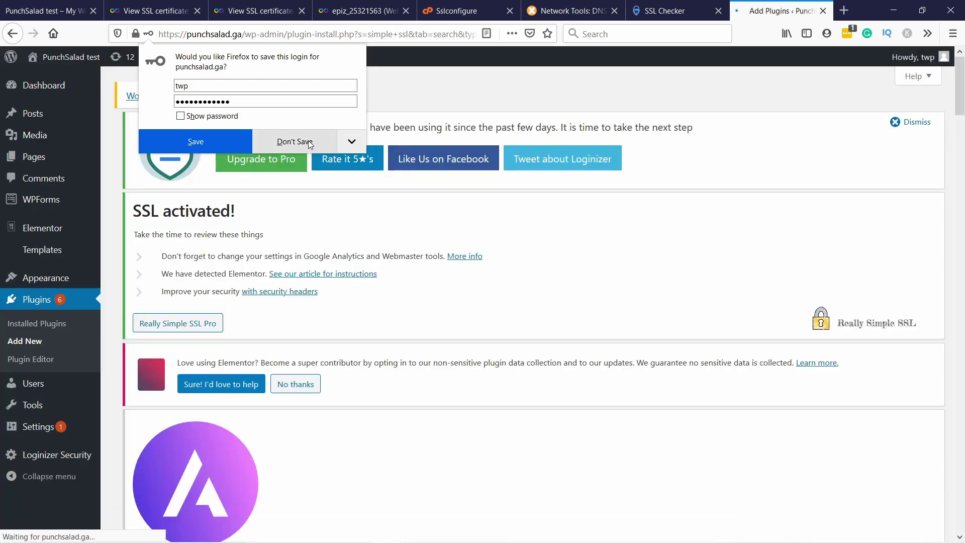
pyautogui.click(310, 143)
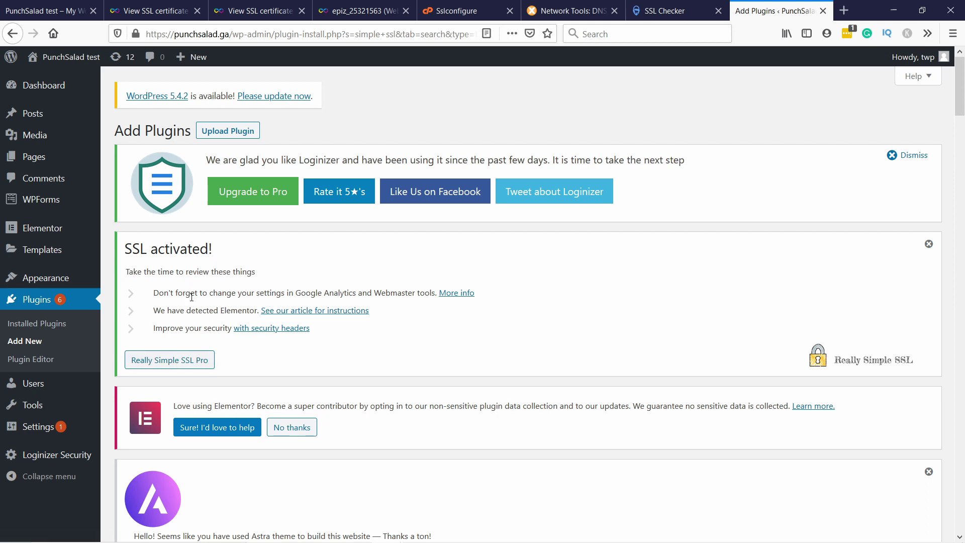
# Open Settings > SSL and scroll to the Detected setup list showing SSL and 301 redirect
pyautogui.moveTo(48, 431)
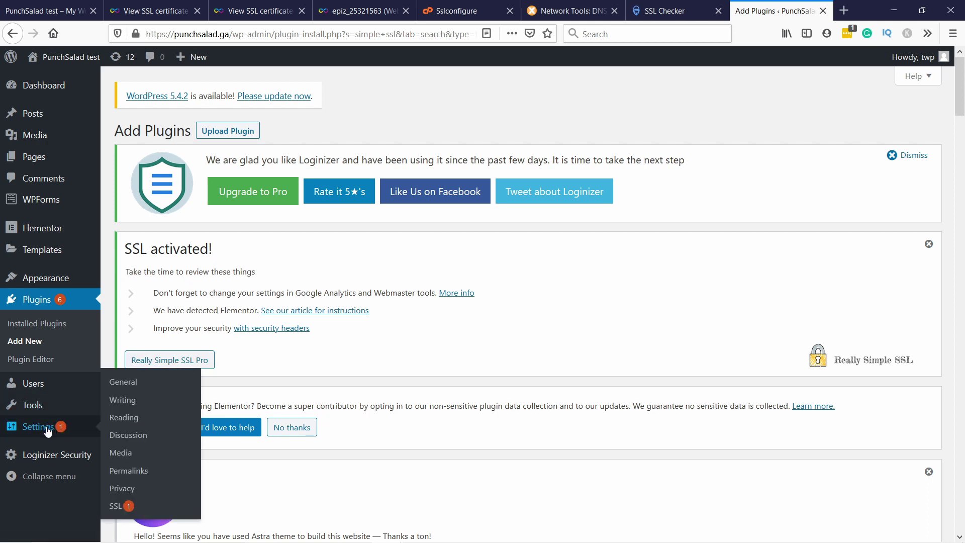
pyautogui.click(116, 507)
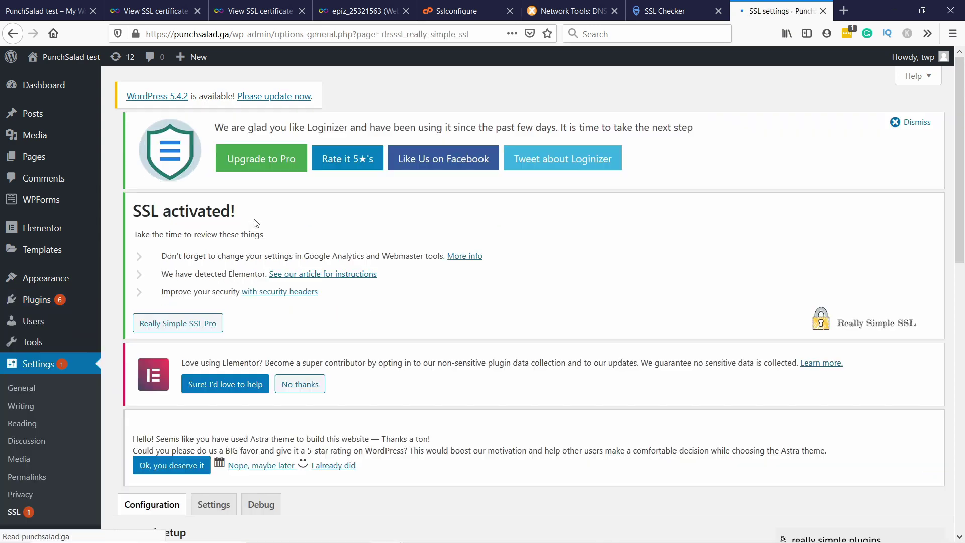
pyautogui.scroll(-8, 181, 256)
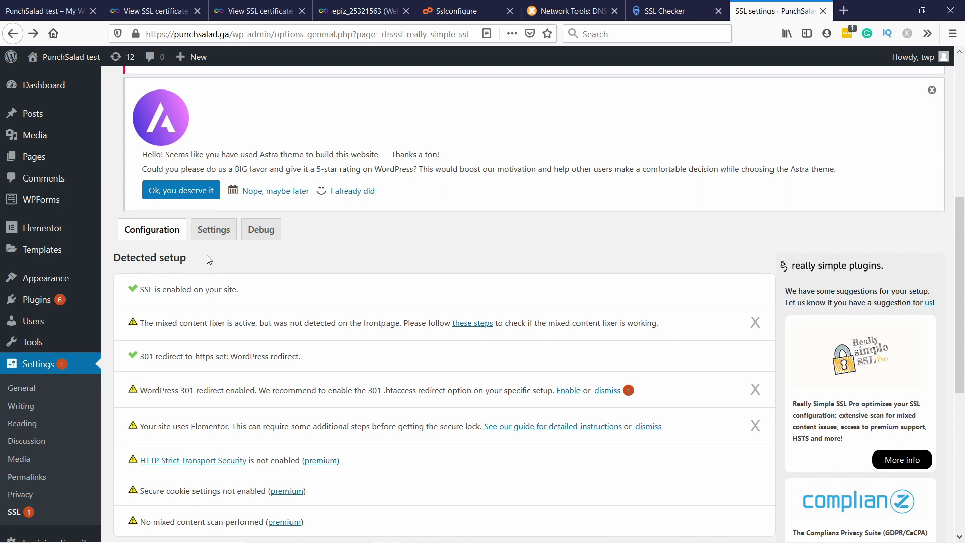
pyautogui.scroll(-2, 200, 215)
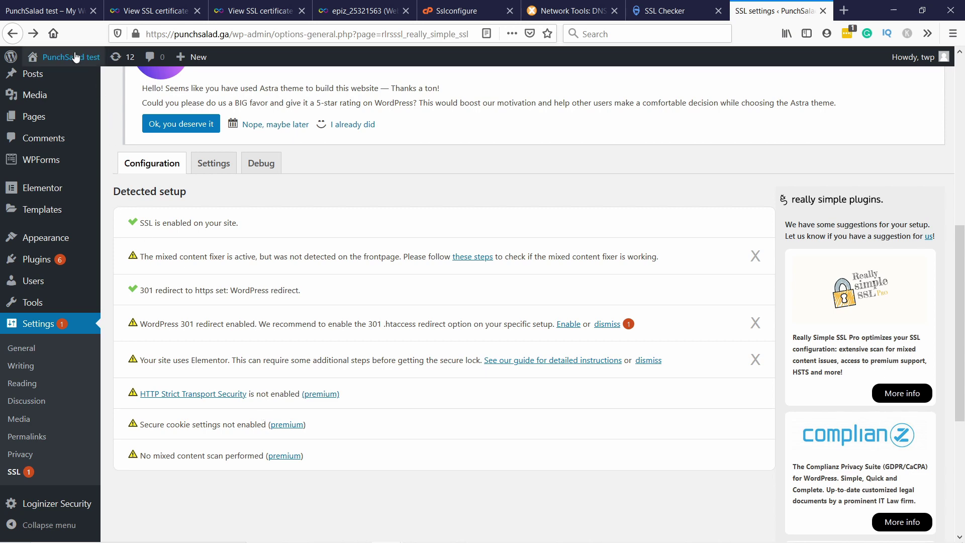
# Reload the punchsalad.ga home page and check its padlock security details
pyautogui.click(54, 11)
pyautogui.click(271, 32)
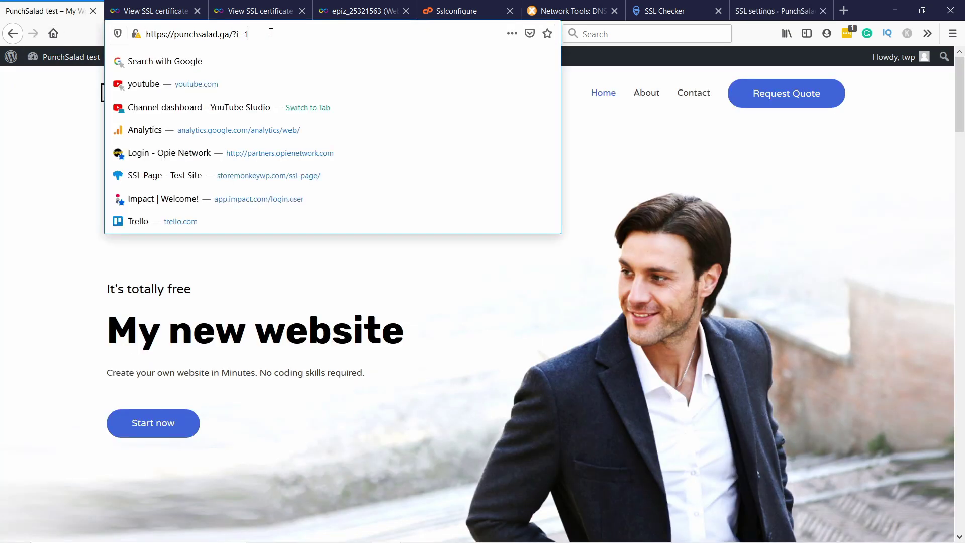
pyautogui.press('Return')
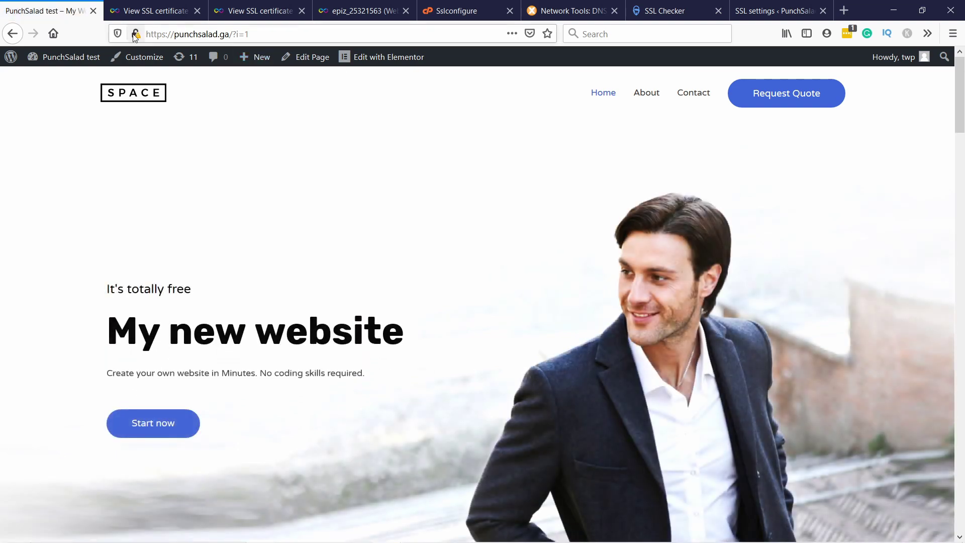
pyautogui.click(136, 34)
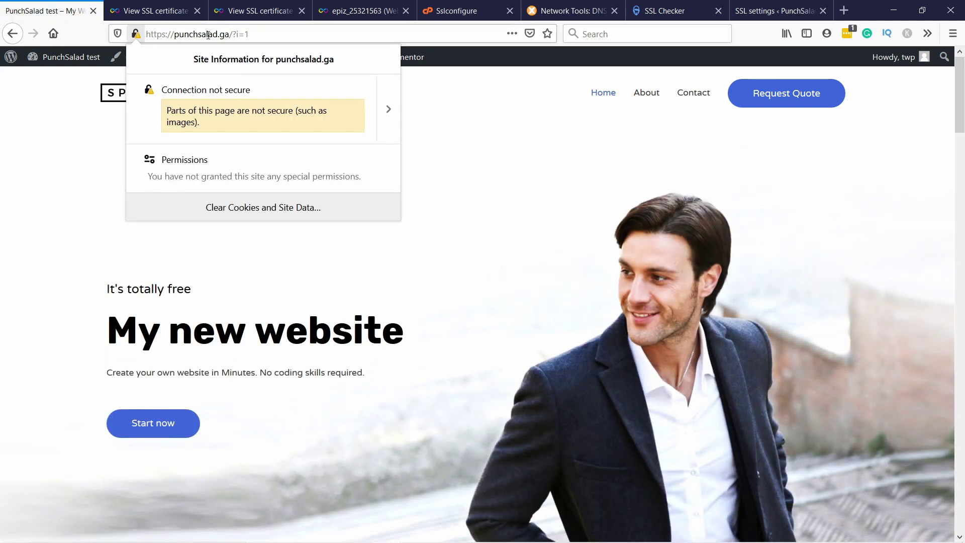
# Request the home page over plain http to confirm it returns over https
pyautogui.click(286, 35)
pyautogui.click(166, 36)
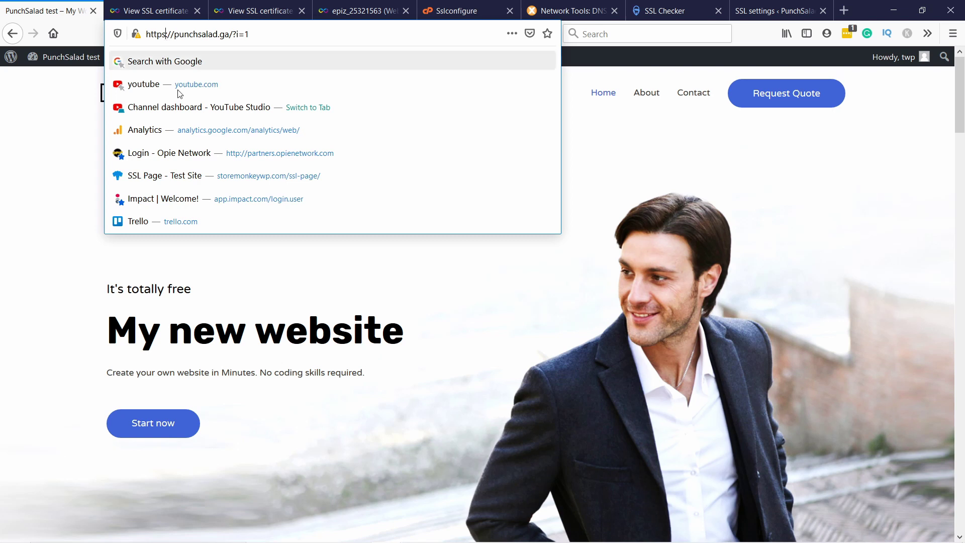
pyautogui.press('BackSpace')
pyautogui.press('Return')
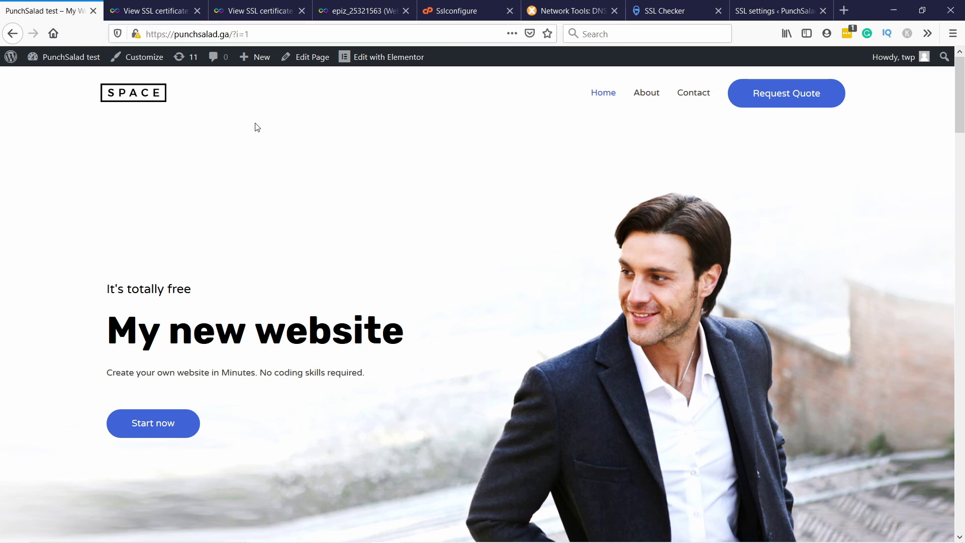
# Open the browser console on the https home page to list the five http image mixed-content warnings
pyautogui.click(136, 33)
pyautogui.click(136, 33)
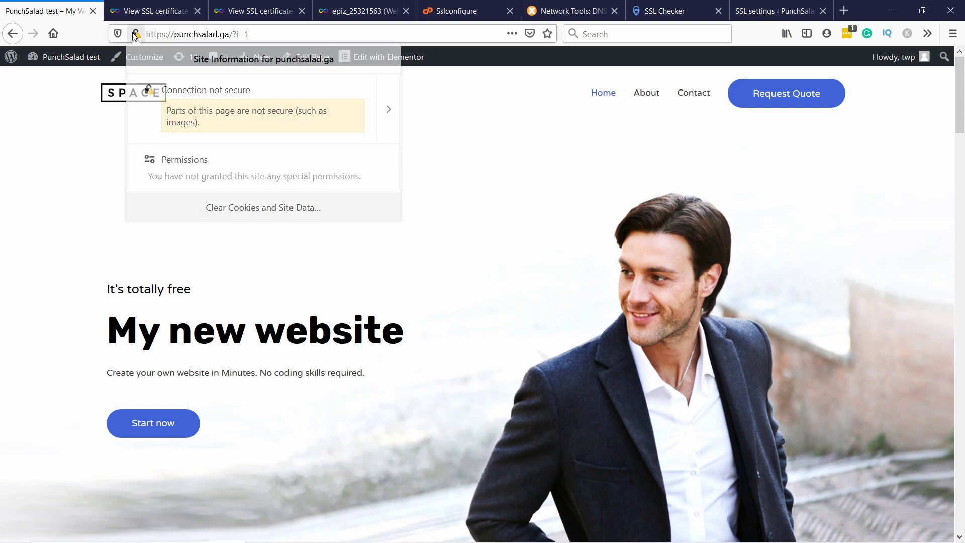
pyautogui.rightClick(177, 140)
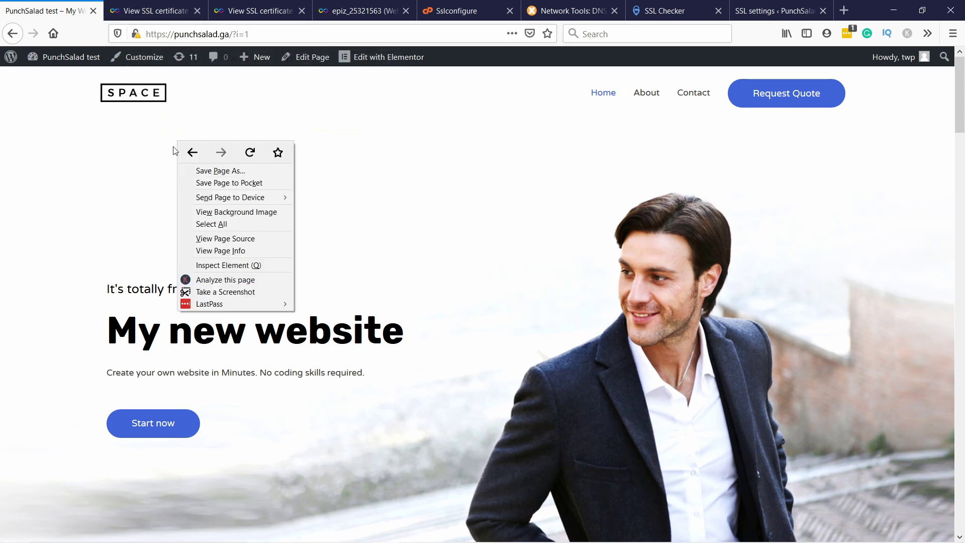
pyautogui.click(235, 266)
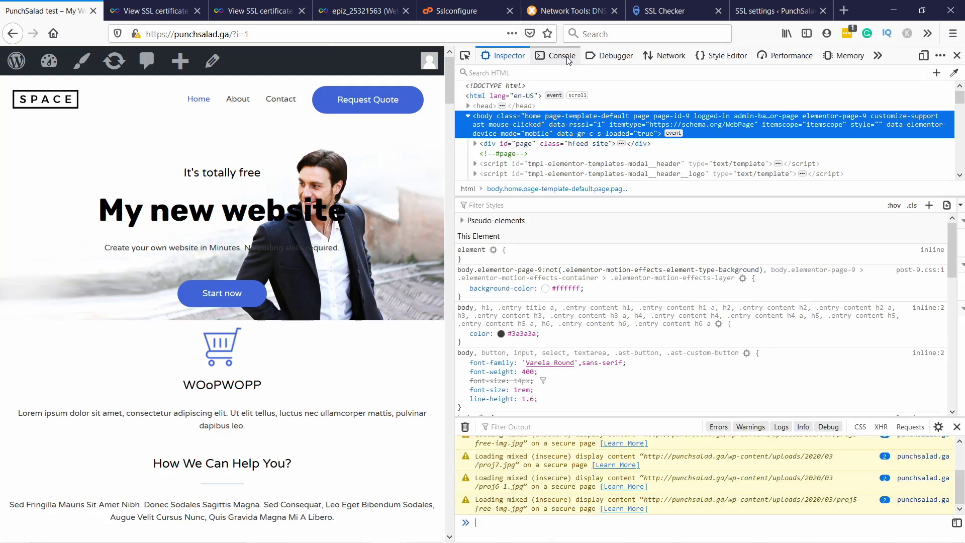
pyautogui.click(562, 56)
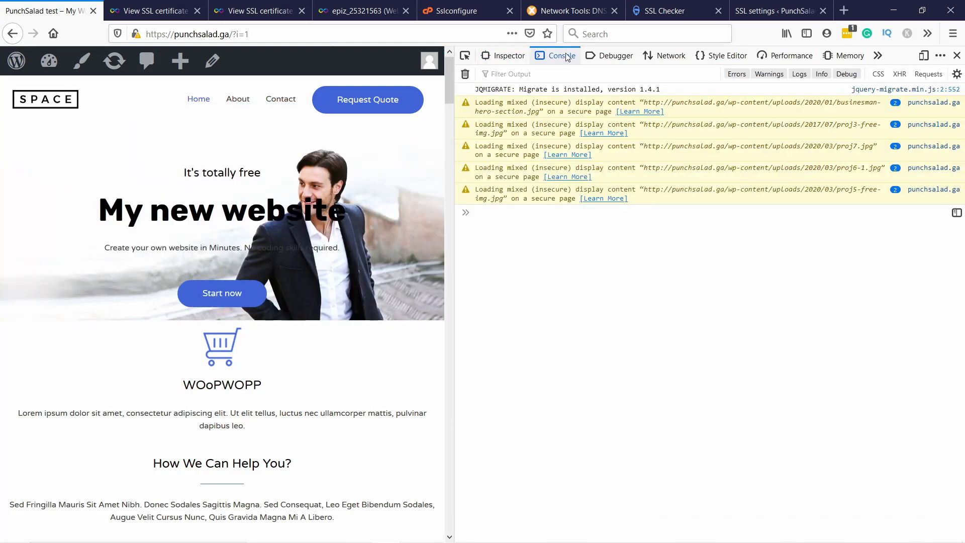
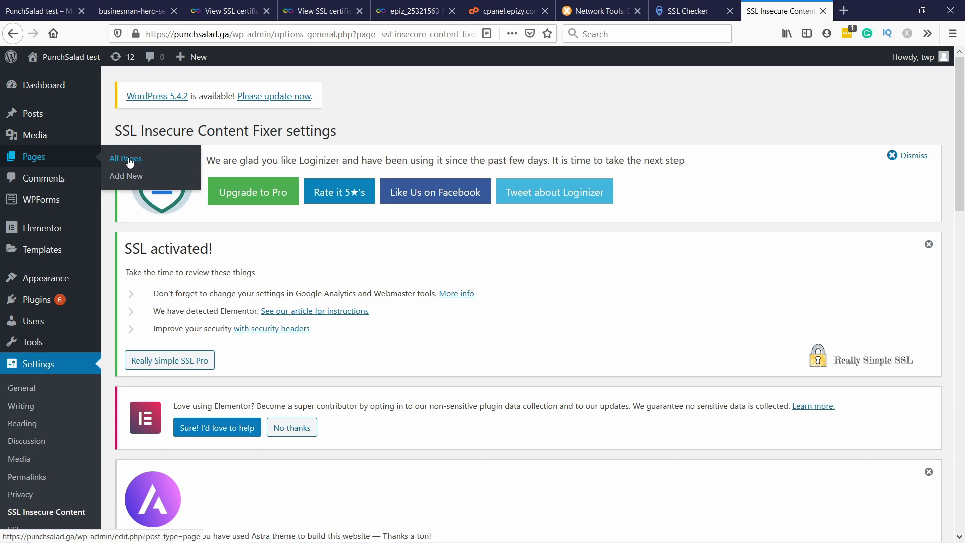
# Open the Home page from All Pages and launch it in the Elementor editor
pyautogui.click(138, 166)
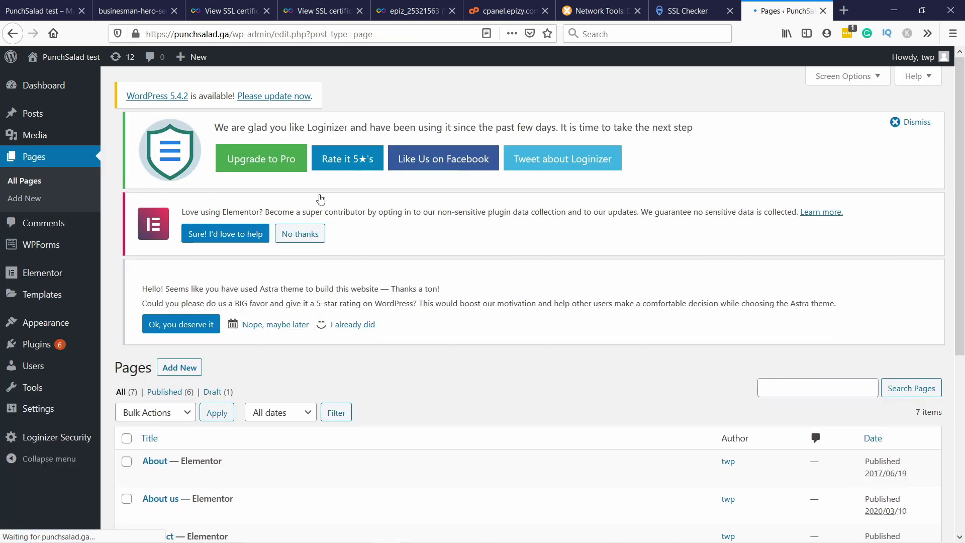
pyautogui.scroll(-6, 312, 276)
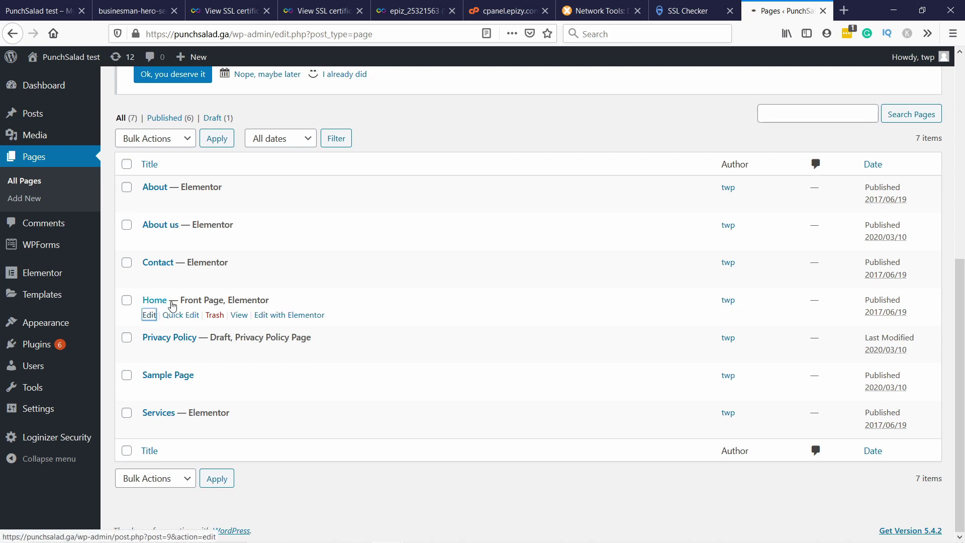
pyautogui.click(150, 315)
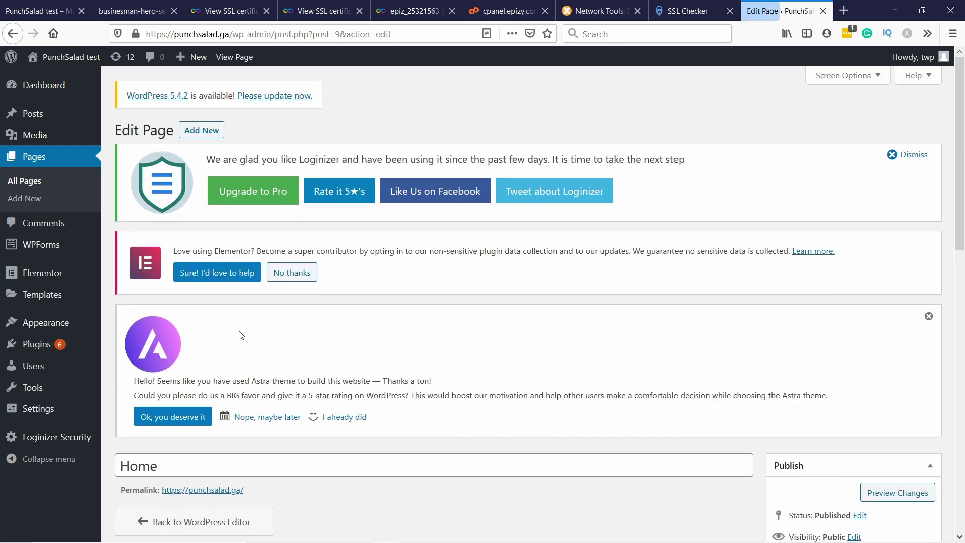
pyautogui.scroll(-4, 241, 316)
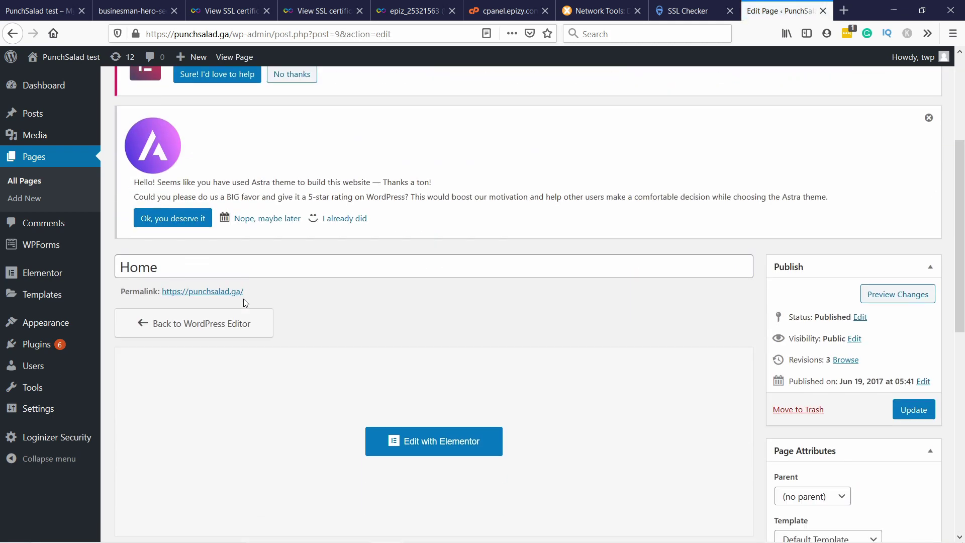
pyautogui.click(423, 445)
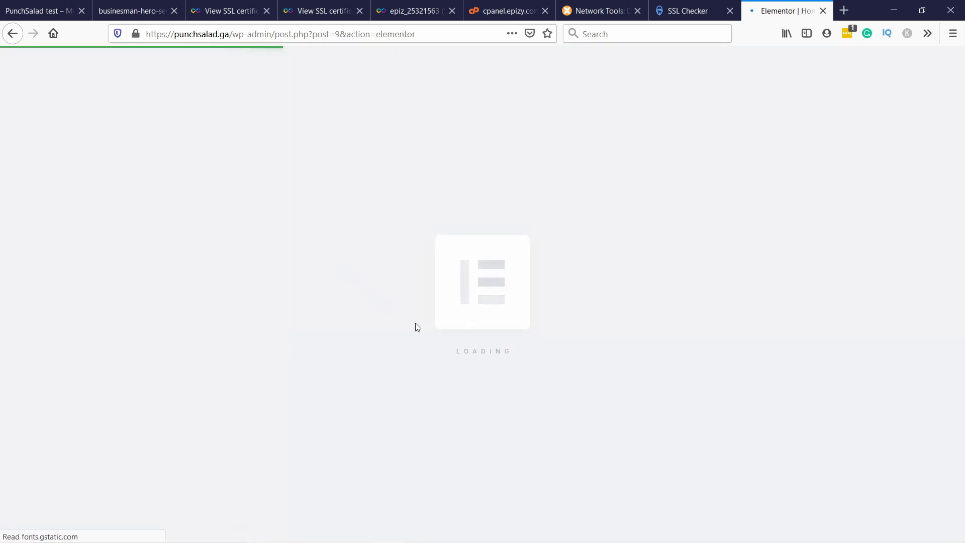
# Check the editor's https address and connection security details, then switch to the live home page
pyautogui.click(166, 35)
pyautogui.moveTo(161, 35); pyautogui.dragTo(168, 36)
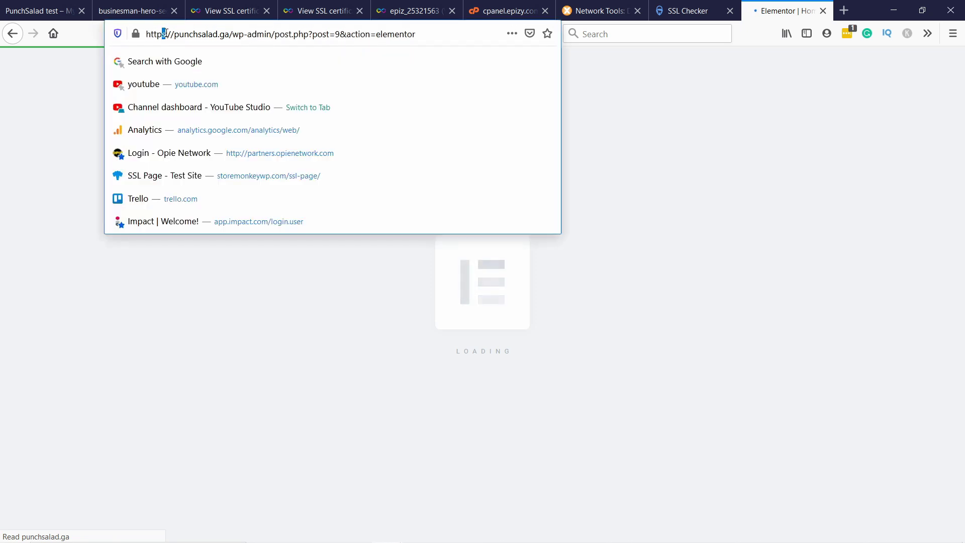
pyautogui.click(576, 194)
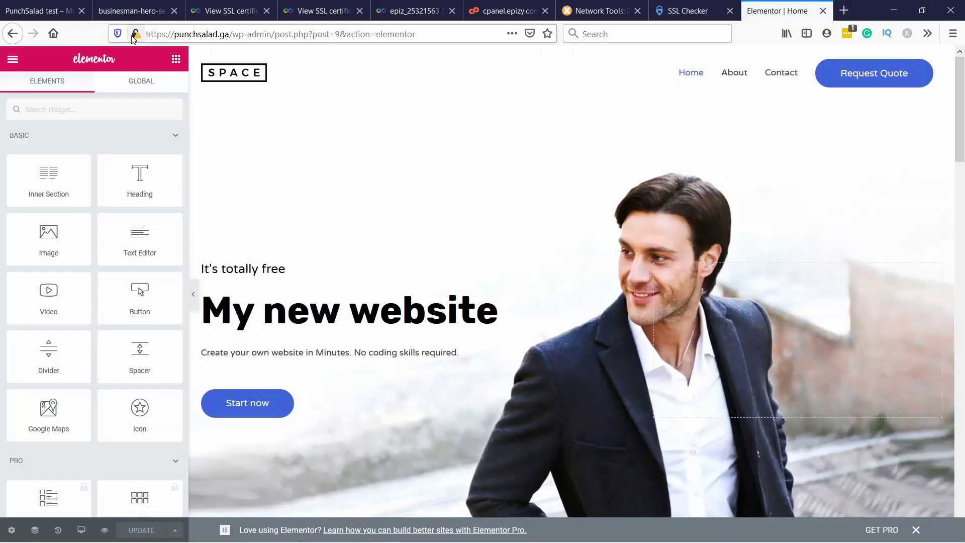
pyautogui.click(135, 34)
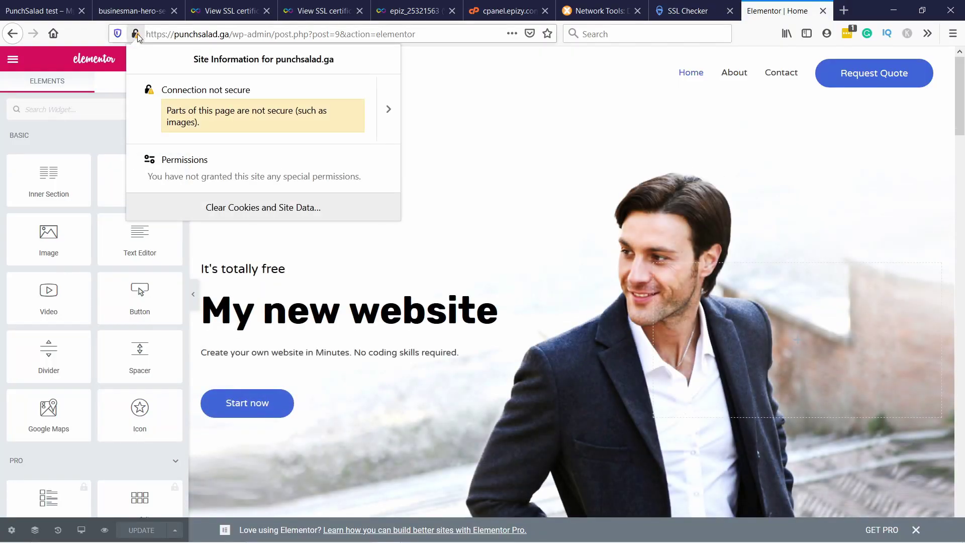
pyautogui.press('Escape')
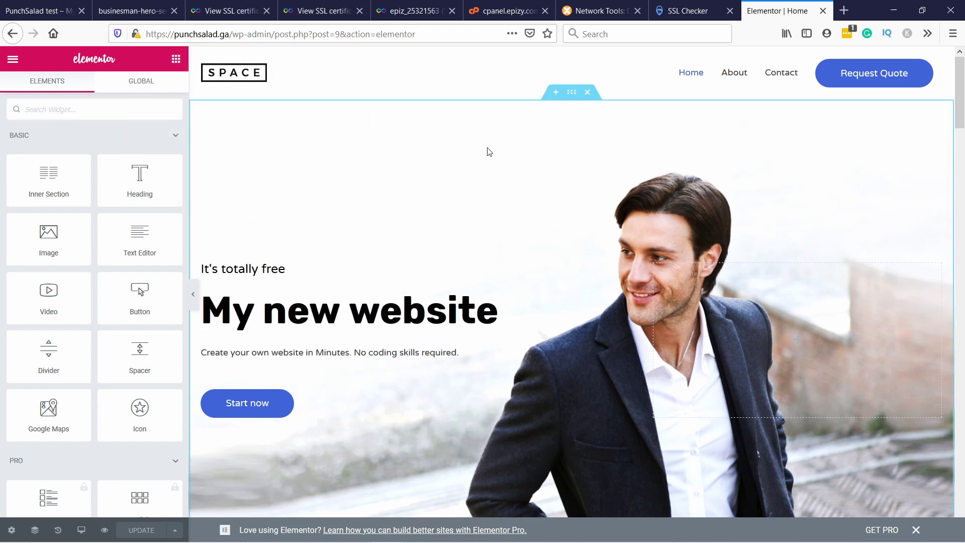
pyautogui.click(42, 15)
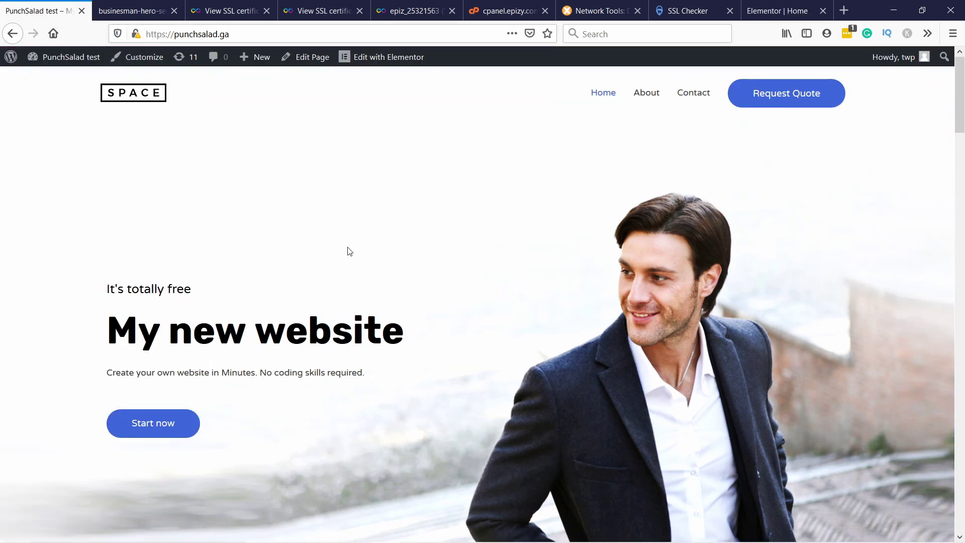
# Inspect the page's Console mixed-content warnings and open proj3-free-img.jpg in its own tab
pyautogui.rightClick(348, 248)
pyautogui.click(383, 373)
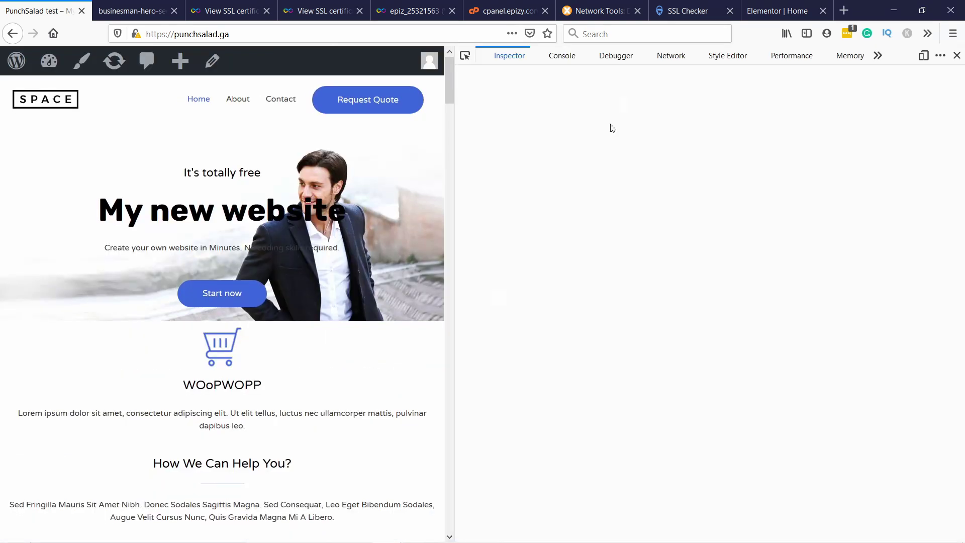
pyautogui.click(554, 55)
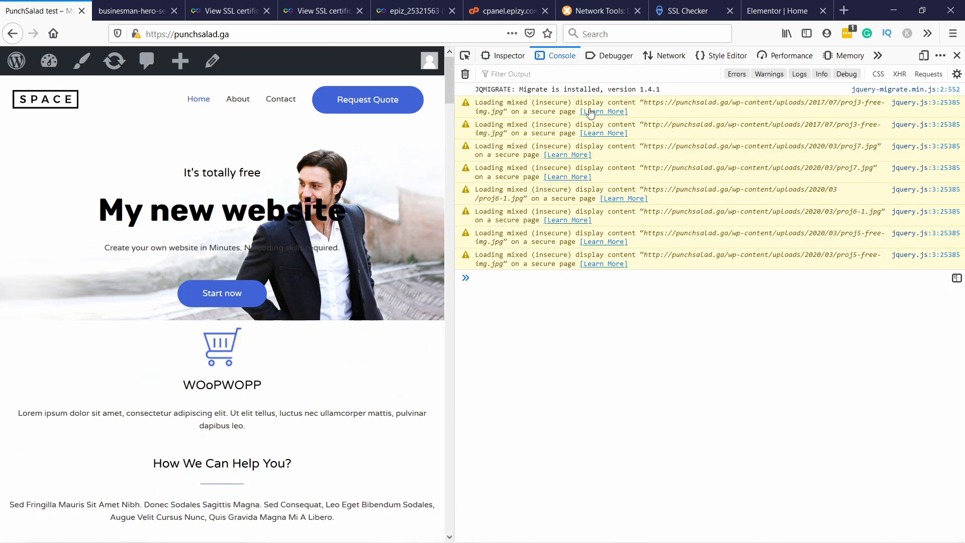
pyautogui.click(684, 107)
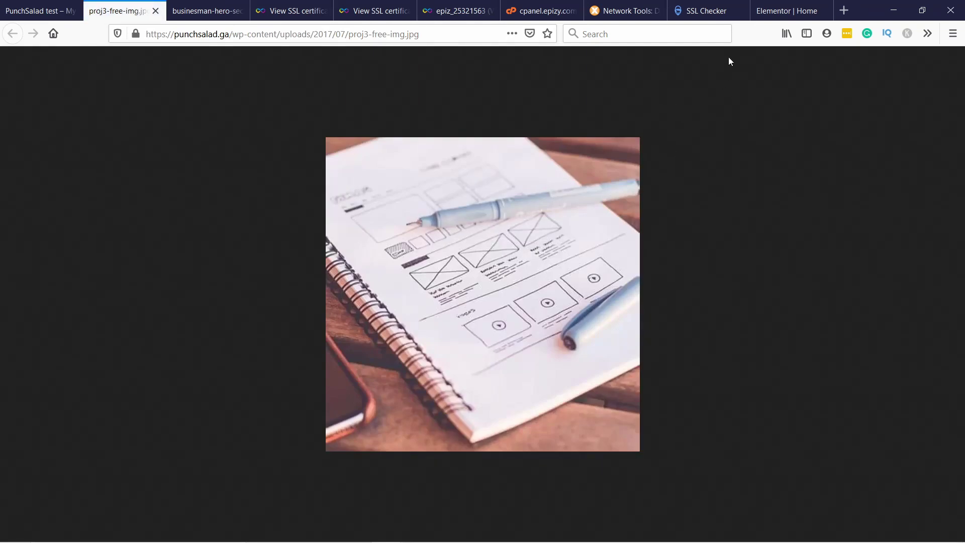
# Re-select proj3 from the media library as the first Portfolio column's background image
pyautogui.click(787, 11)
pyautogui.scroll(-10, 420, 226)
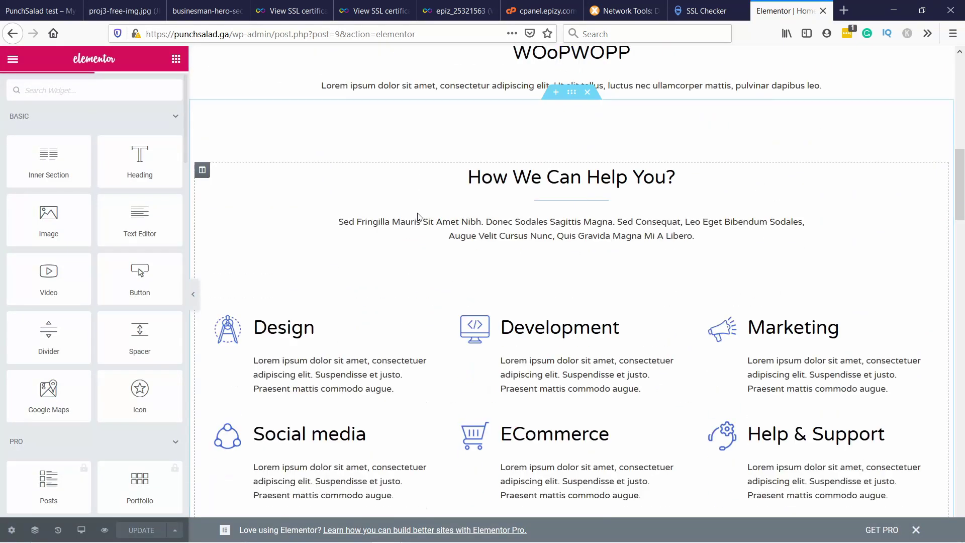
pyautogui.scroll(-10, 417, 216)
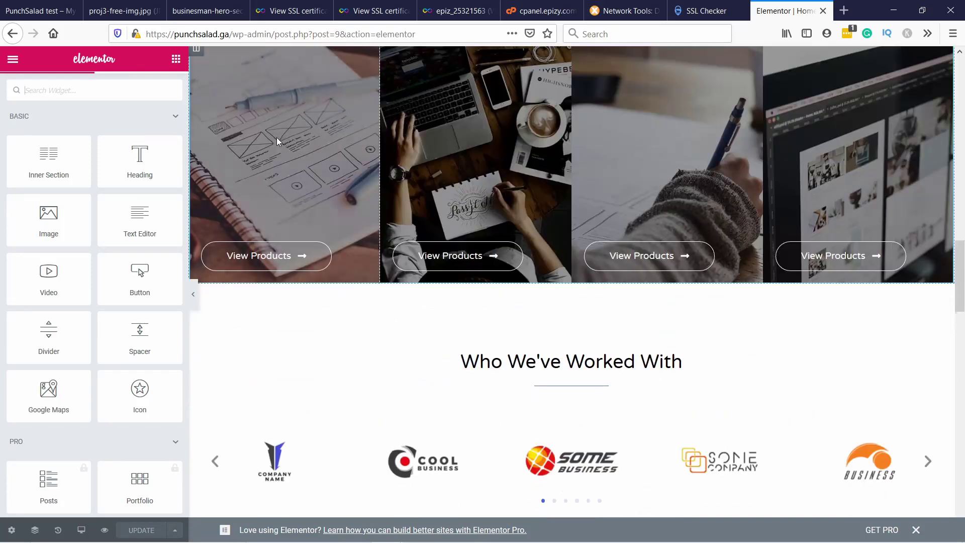
pyautogui.scroll(2, 274, 126)
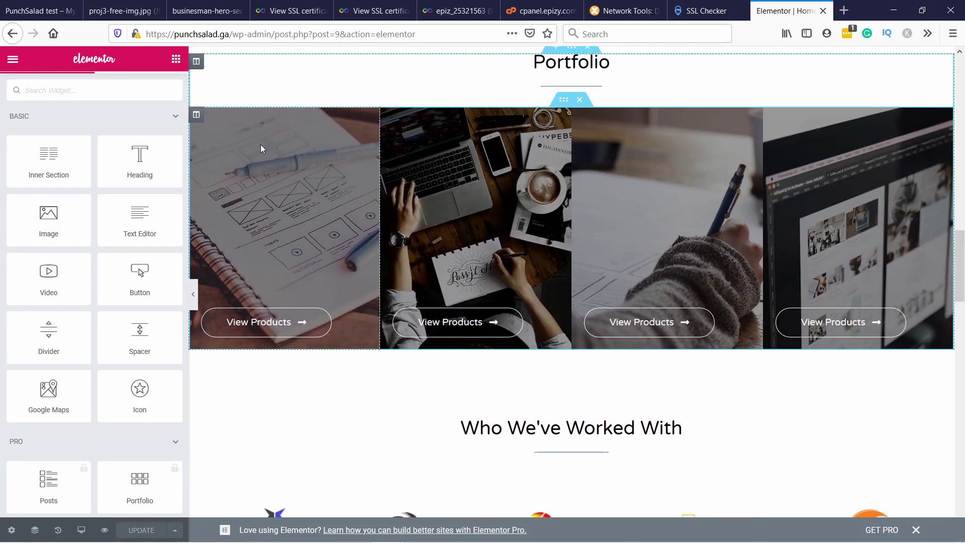
pyautogui.rightClick(262, 145)
pyautogui.click(293, 157)
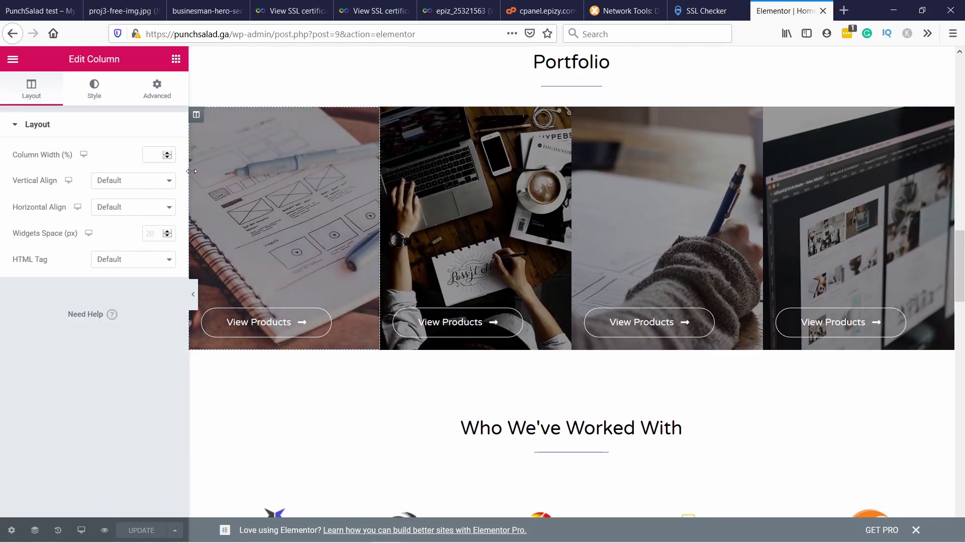
pyautogui.click(121, 90)
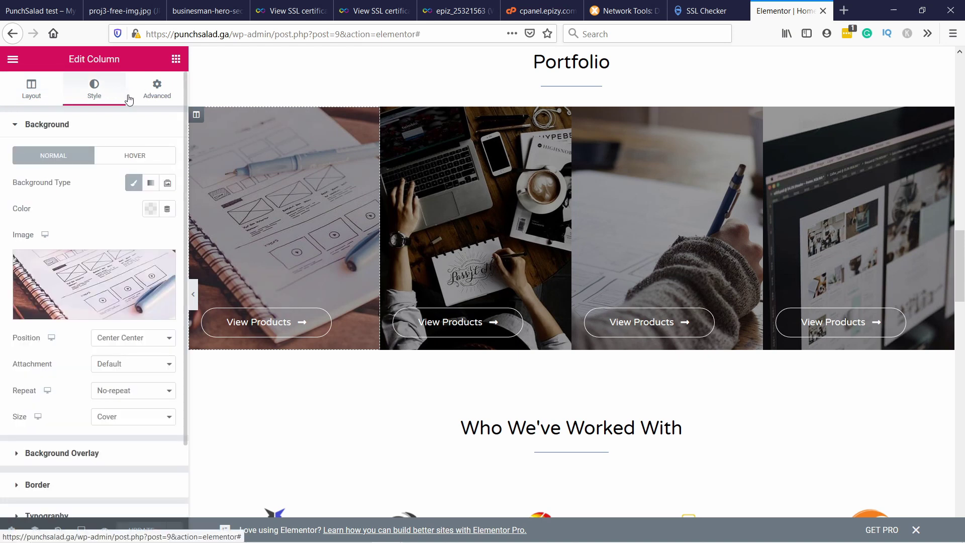
pyautogui.click(87, 312)
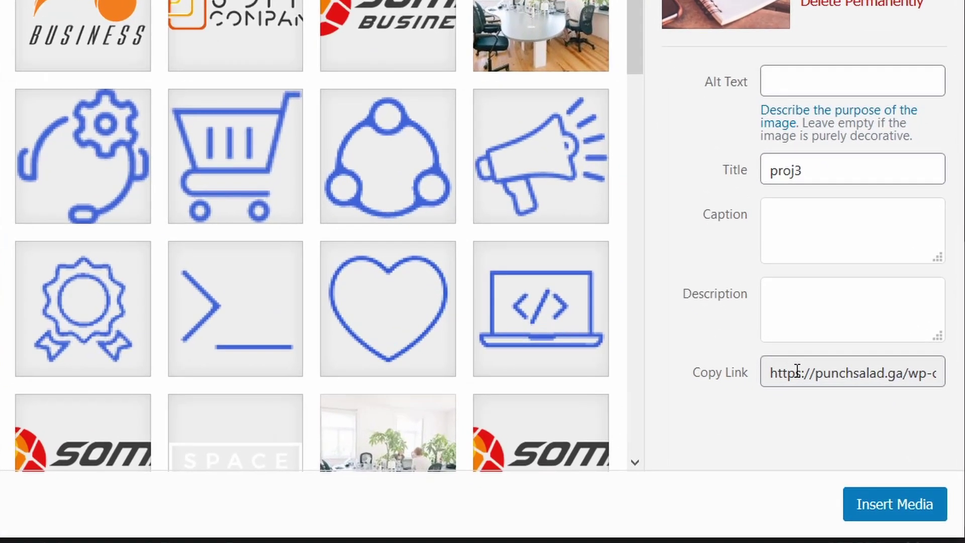
pyautogui.moveTo(847, 427); pyautogui.dragTo(853, 424)
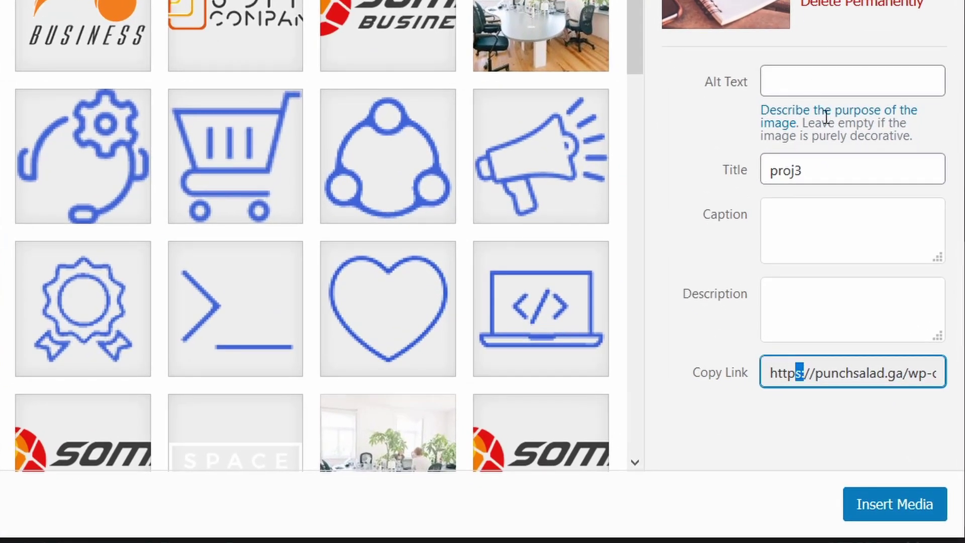
pyautogui.click(877, 513)
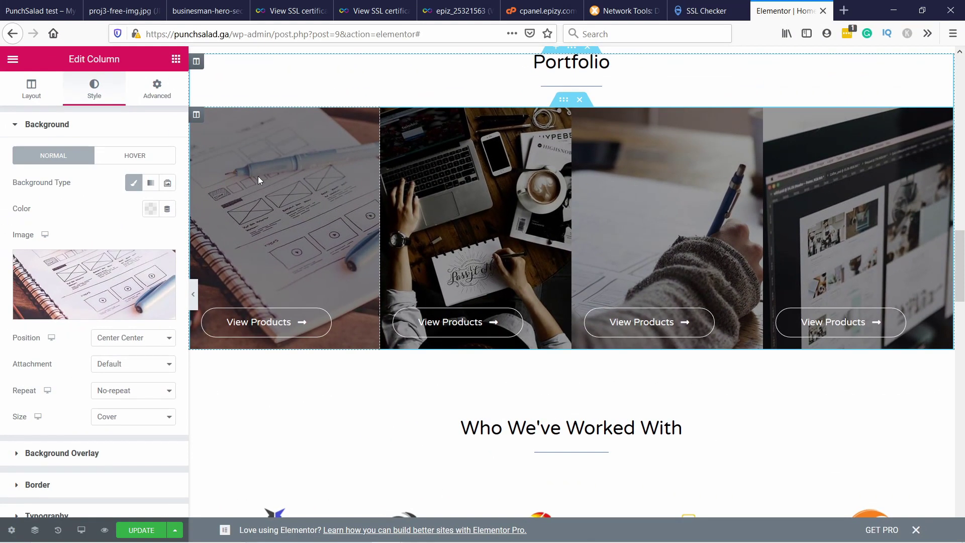
# Update the Home page and go back to the live site's address bar
pyautogui.click(142, 530)
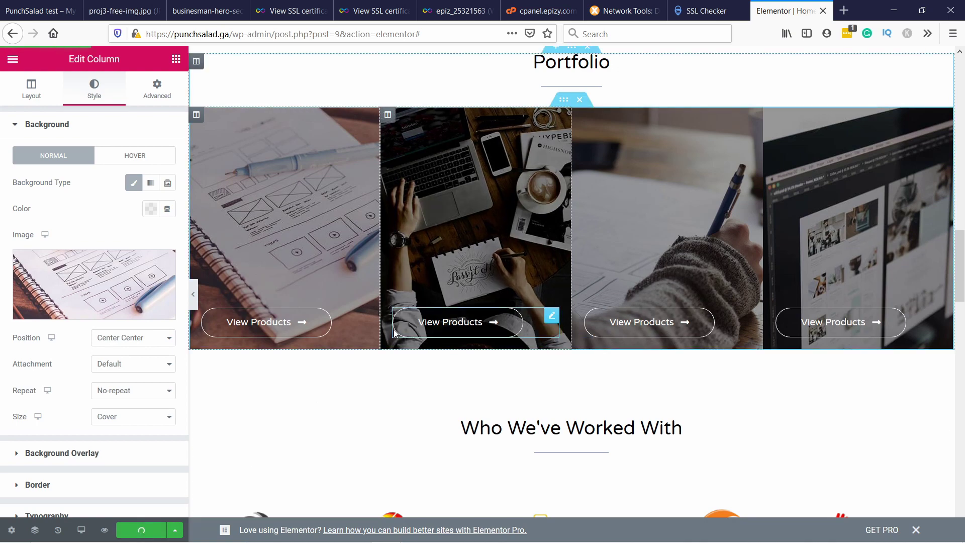
pyautogui.click(47, 9)
pyautogui.click(261, 27)
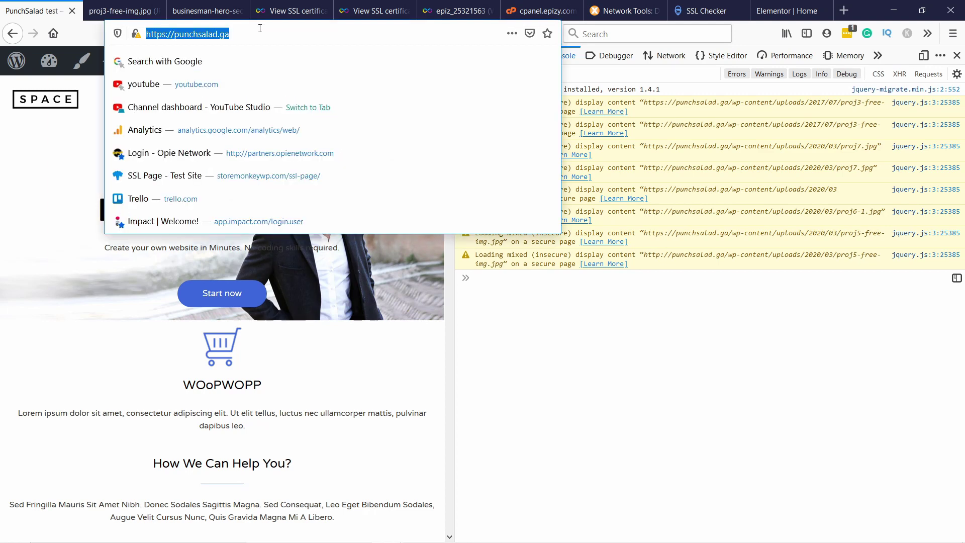
# Reload the live home page, check the flagged proj7.jpg image, then return to Elementor
pyautogui.press('Return')
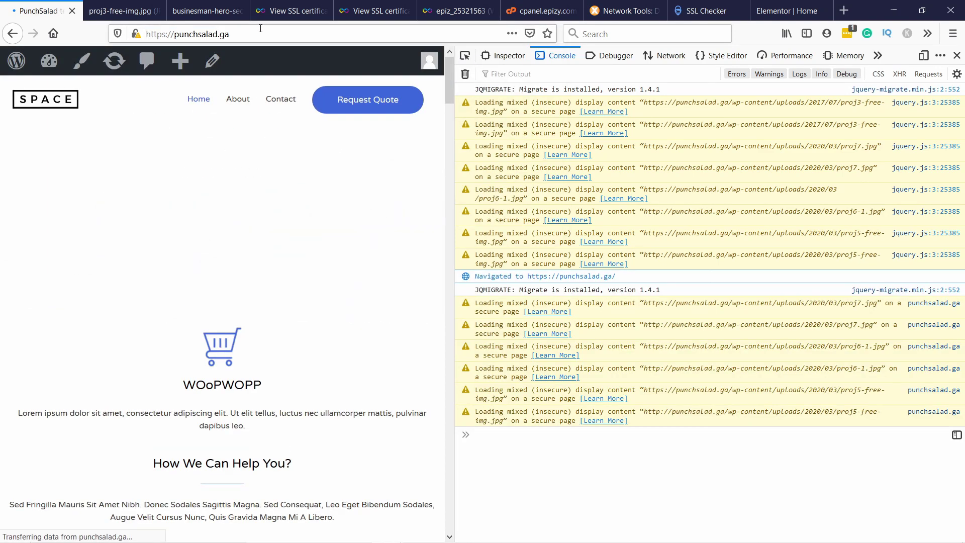
pyautogui.click(808, 304)
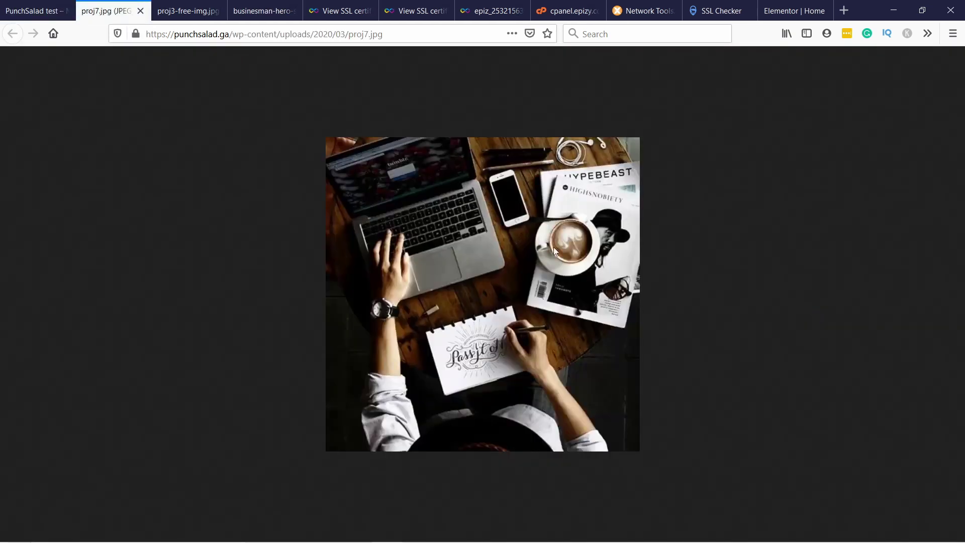
pyautogui.click(140, 11)
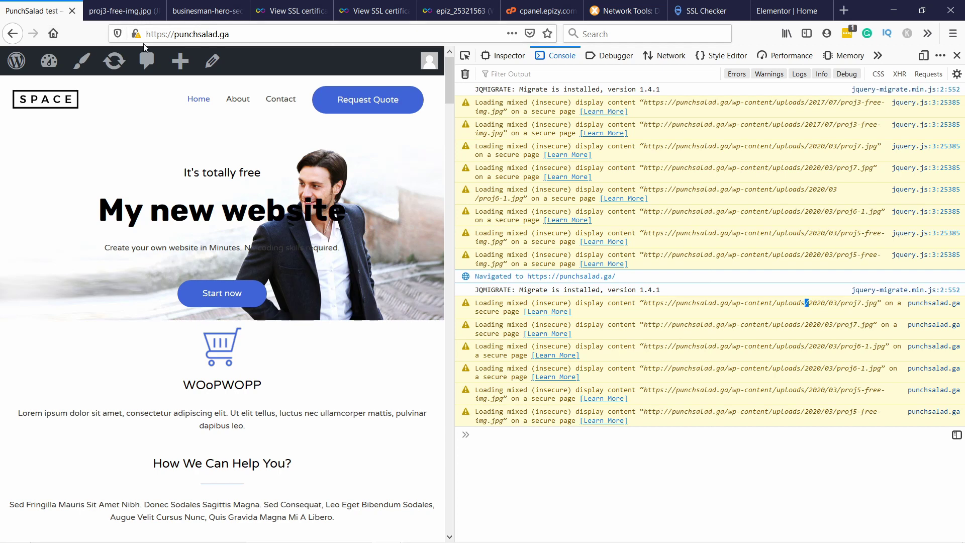
pyautogui.click(783, 14)
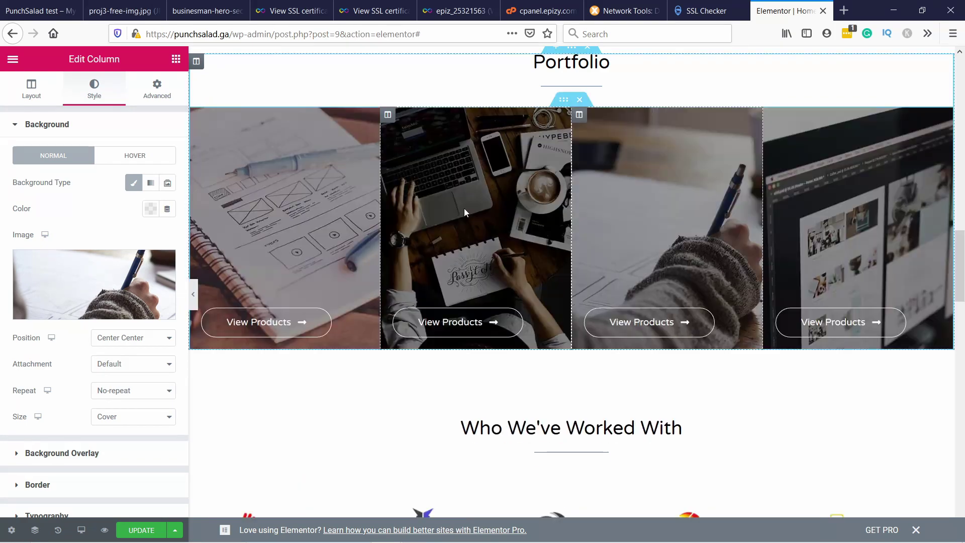
# Inspect the current column's background image in the media library without changing it
pyautogui.click(71, 286)
pyautogui.press('Escape')
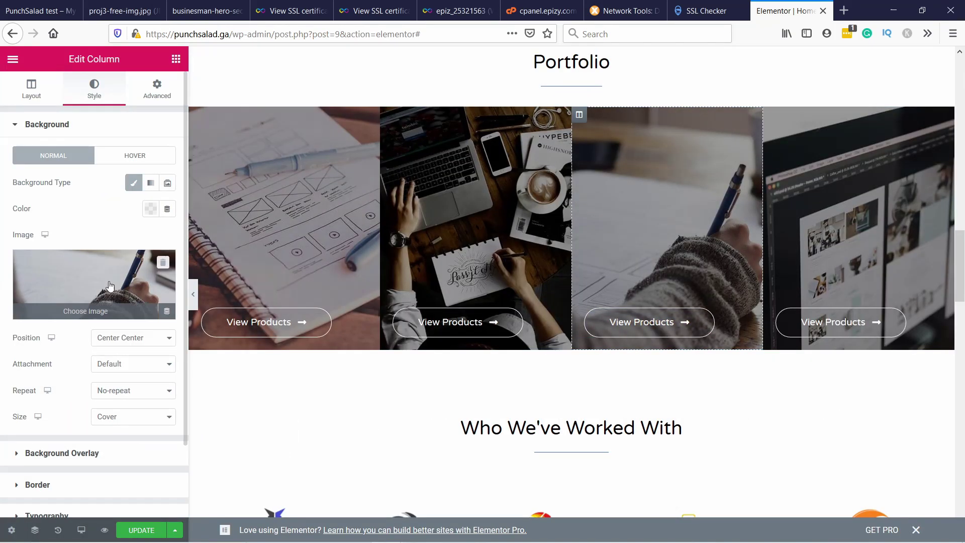
pyautogui.click(110, 286)
pyautogui.press('Escape')
pyautogui.click(110, 285)
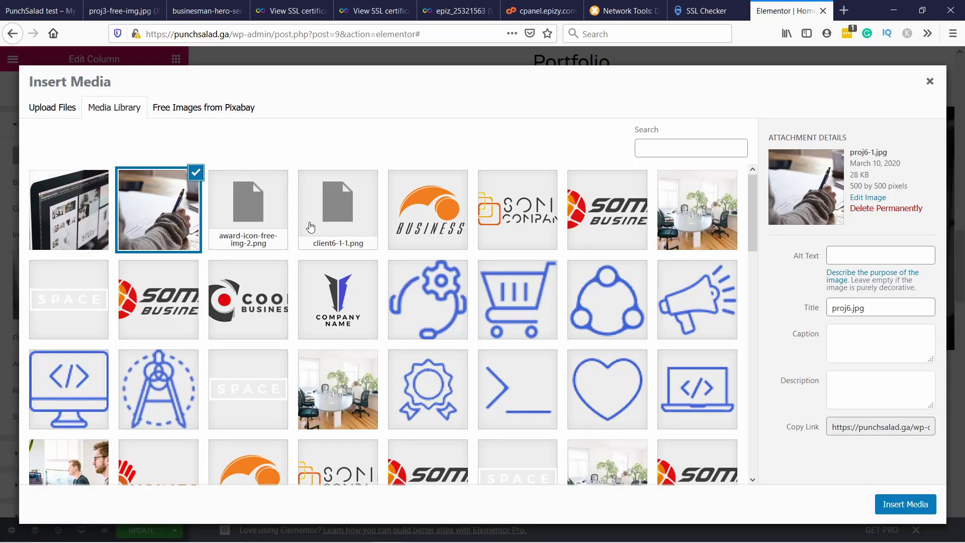
pyautogui.press('Escape')
# Check the second and third Portfolio columns' background images in the media library
pyautogui.rightClick(648, 139)
pyautogui.rightClick(824, 146)
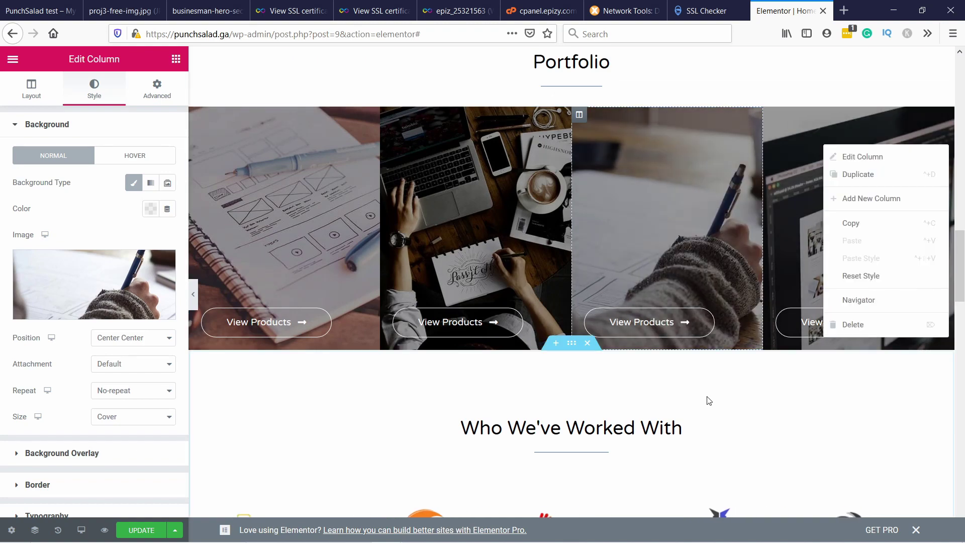
pyautogui.rightClick(490, 191)
pyautogui.click(523, 196)
pyautogui.click(94, 284)
pyautogui.press('Escape')
pyautogui.rightClick(664, 174)
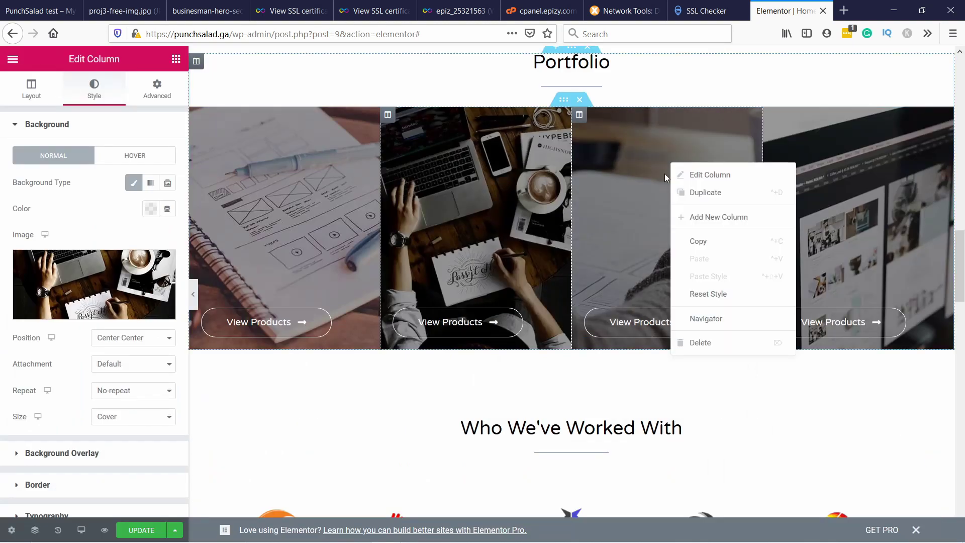
pyautogui.click(709, 174)
pyautogui.click(94, 283)
pyautogui.press('Escape')
# Check the fourth Portfolio column's background image, then return to the live site
pyautogui.click(854, 171)
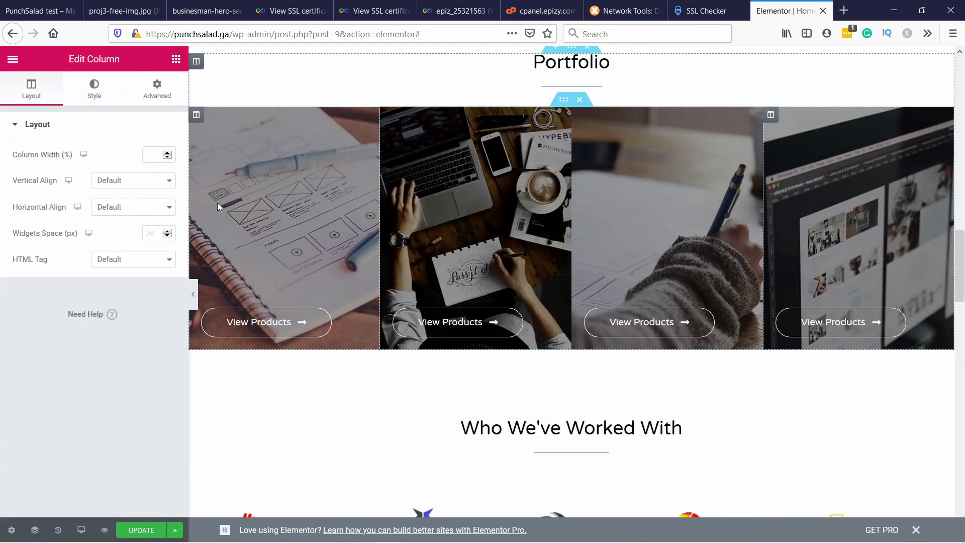
pyautogui.click(94, 88)
pyautogui.click(126, 263)
pyautogui.press('Escape')
pyautogui.scroll(-2, 614, 255)
pyautogui.click(42, 13)
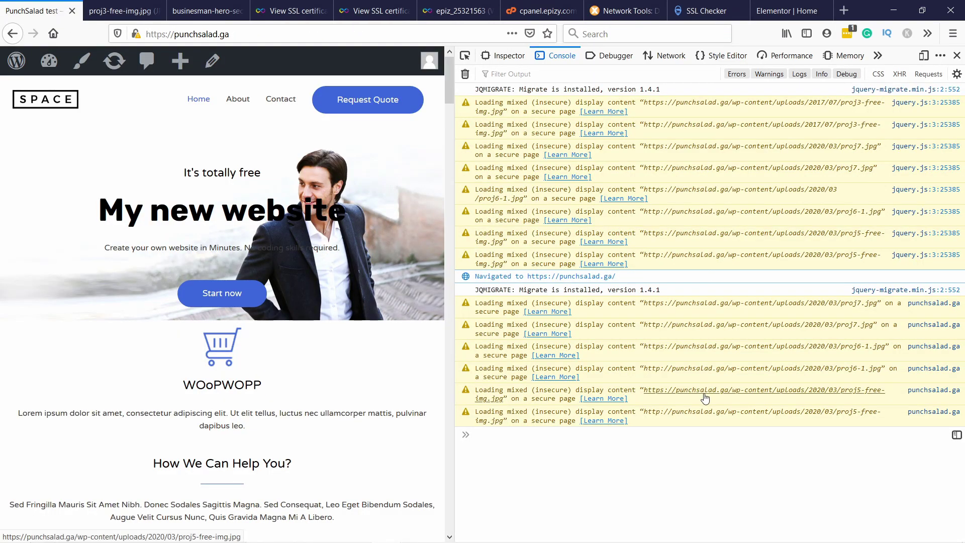
# Check the flagged proj5-free-img.jpg image and glance back at the Elementor editor
pyautogui.click(689, 392)
pyautogui.click(140, 10)
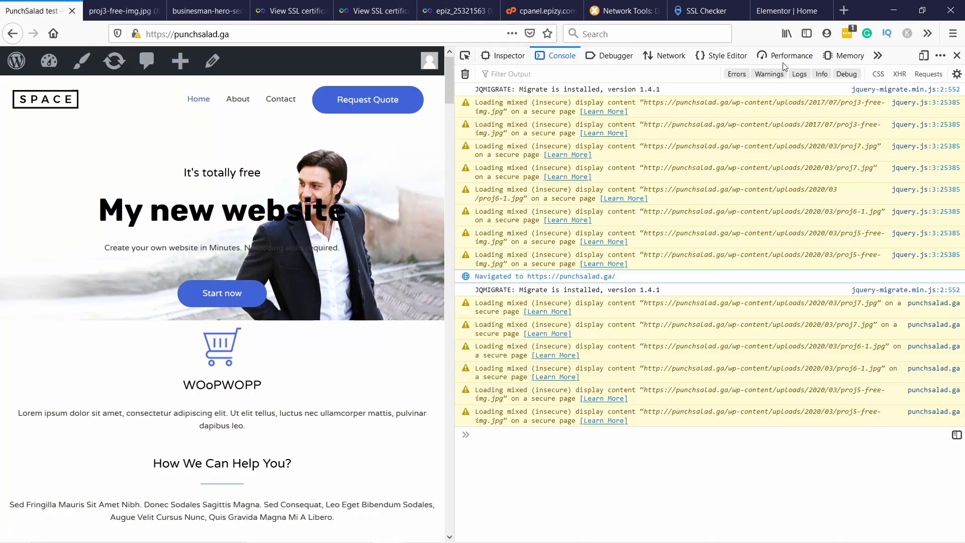
pyautogui.click(787, 11)
pyautogui.scroll(20, 595, 201)
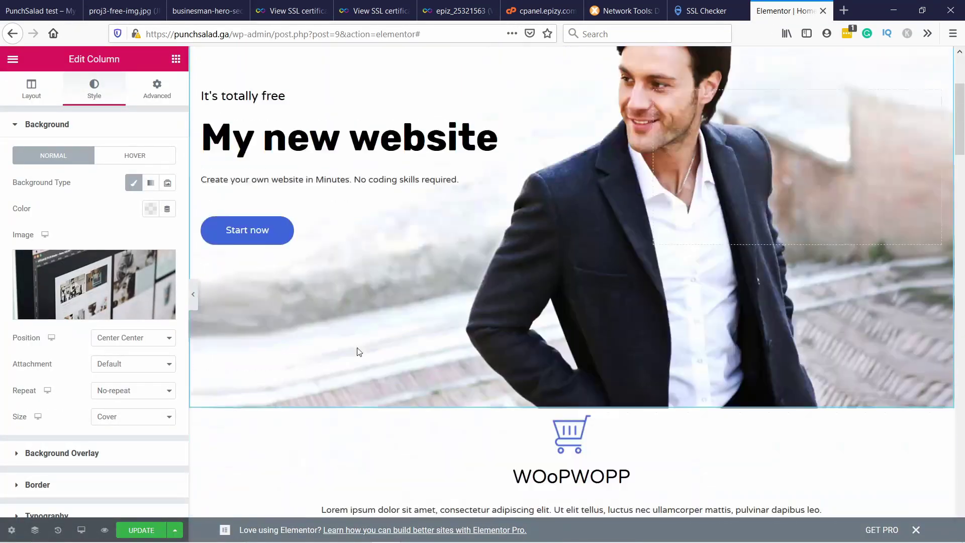
pyautogui.scroll(-1, 359, 351)
# Reload the live home page with F5 and close the developer tools with F12
pyautogui.click(40, 11)
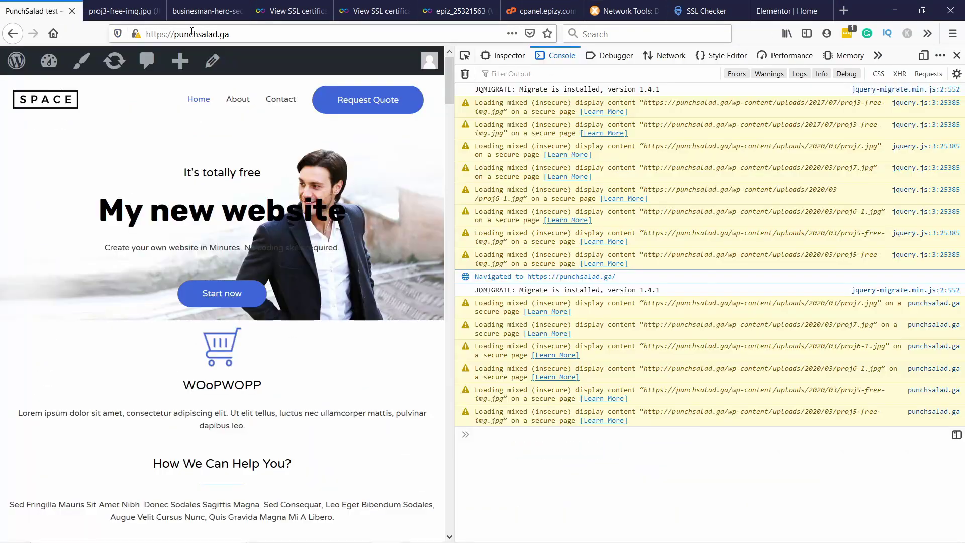
pyautogui.press('F5')
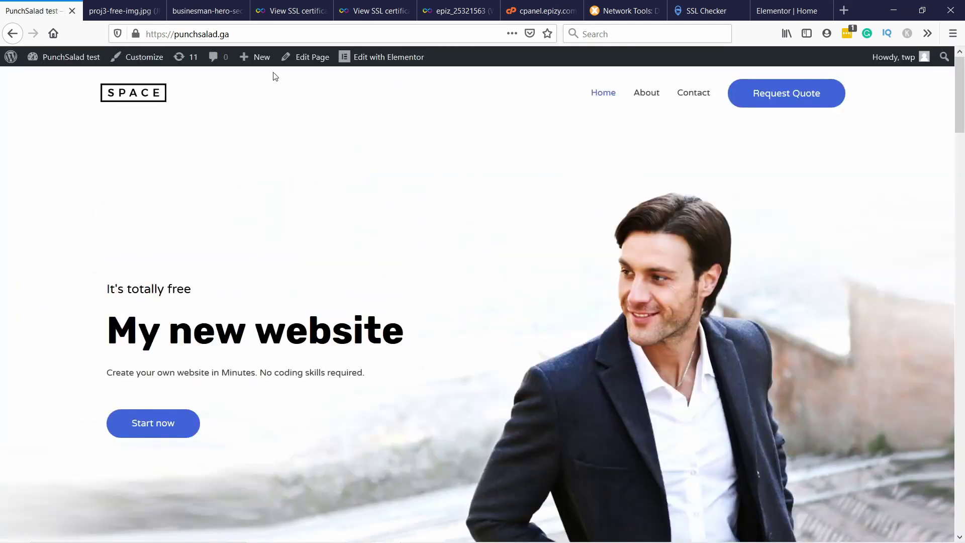
pyautogui.press('F12')
# Open the About page and scroll through its hero photo, sections and counters
pyautogui.click(648, 96)
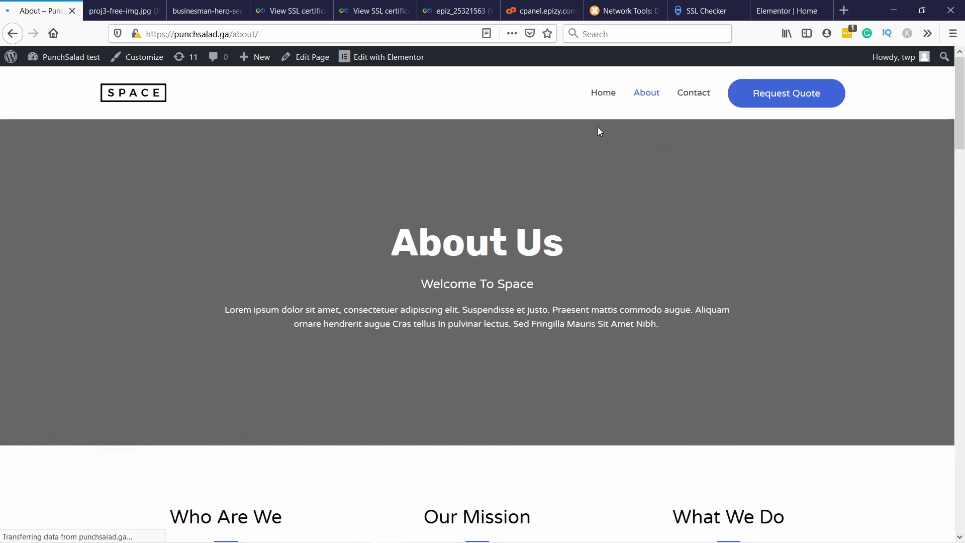
pyautogui.scroll(-5, 418, 190)
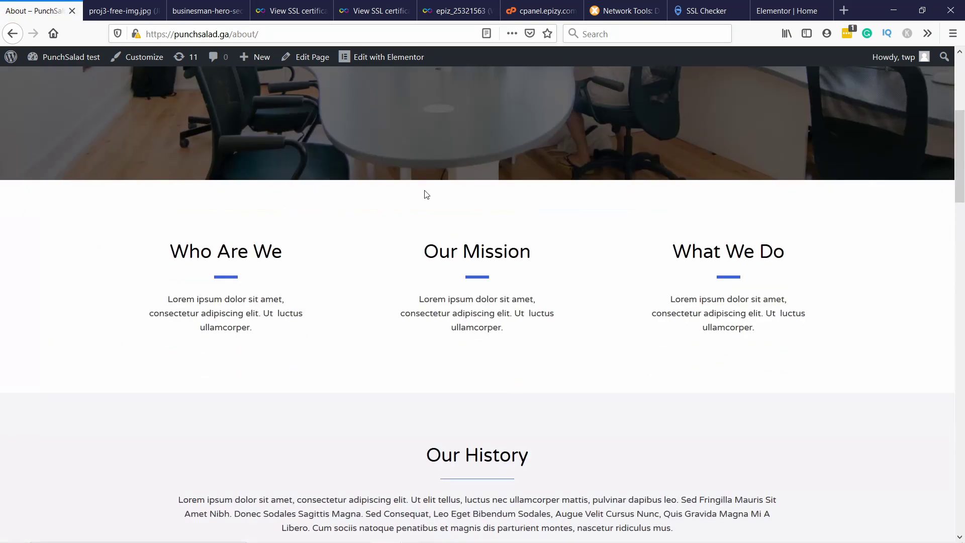
pyautogui.scroll(5, 443, 186)
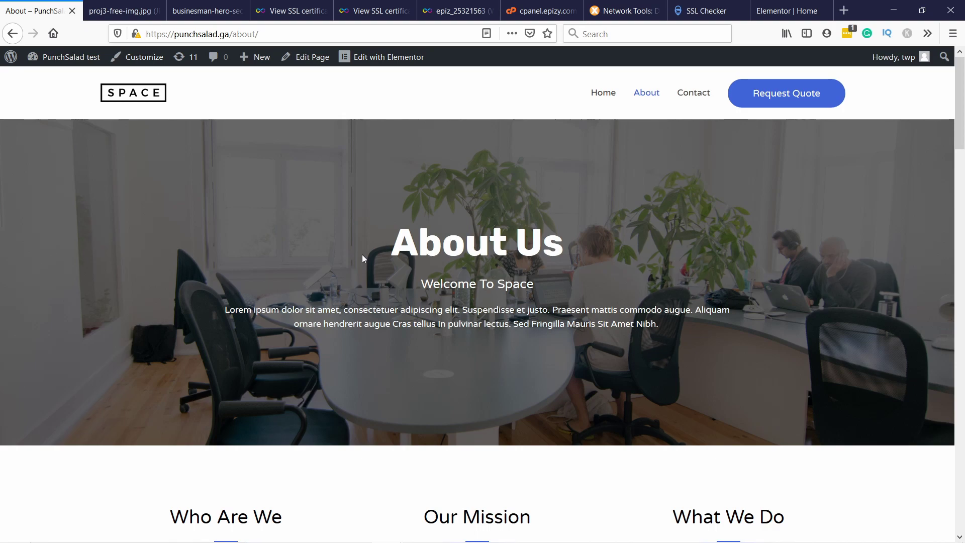
pyautogui.scroll(-12, 360, 255)
pyautogui.scroll(-12, 410, 201)
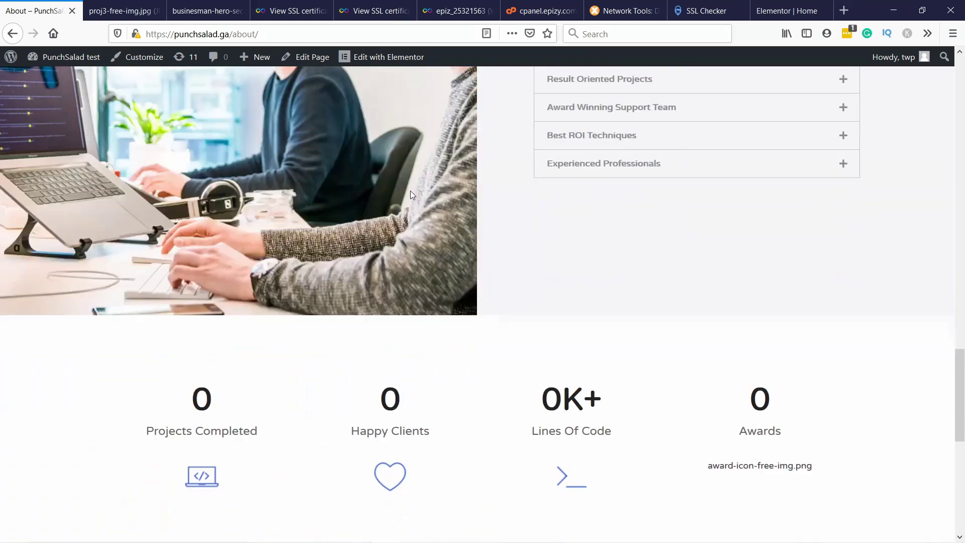
pyautogui.scroll(7, 409, 193)
pyautogui.scroll(-3, 409, 195)
pyautogui.scroll(-8, 408, 181)
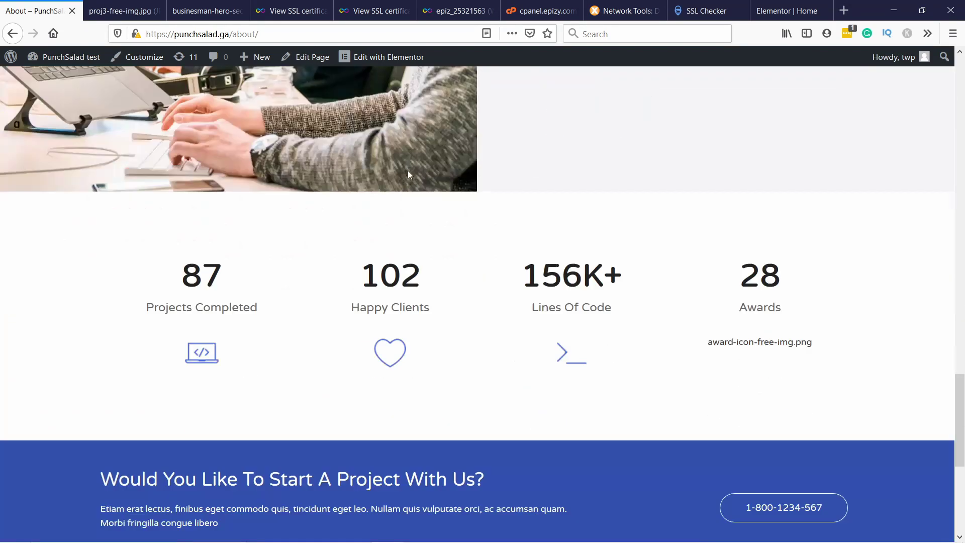
pyautogui.scroll(15, 395, 198)
pyautogui.scroll(6, 393, 204)
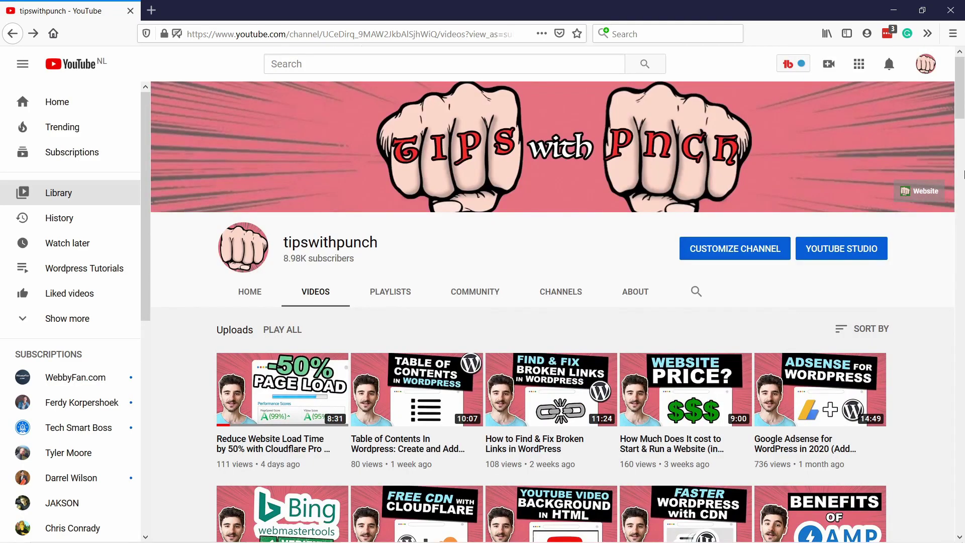
pyautogui.scroll(-4, 964, 175)
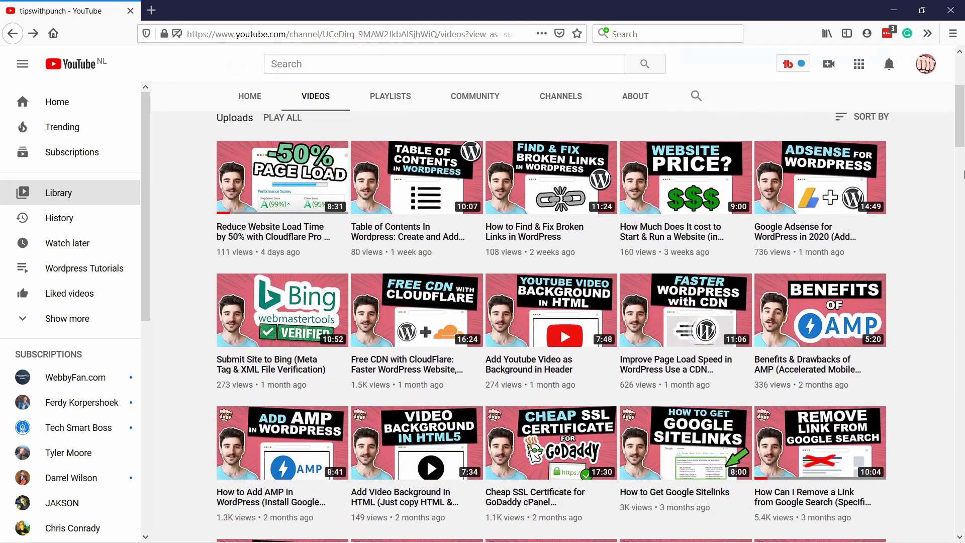
pyautogui.scroll(-6, 964, 175)
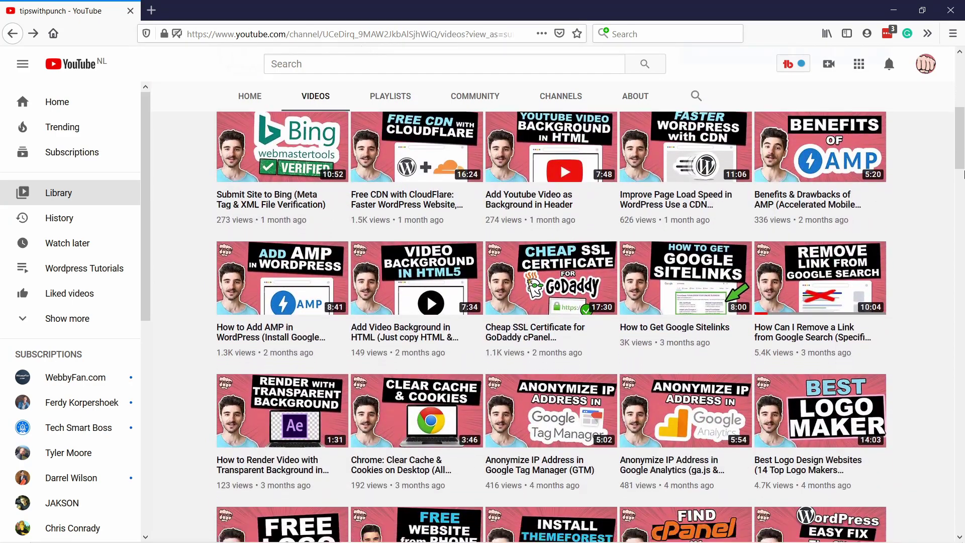
pyautogui.scroll(-6, 963, 174)
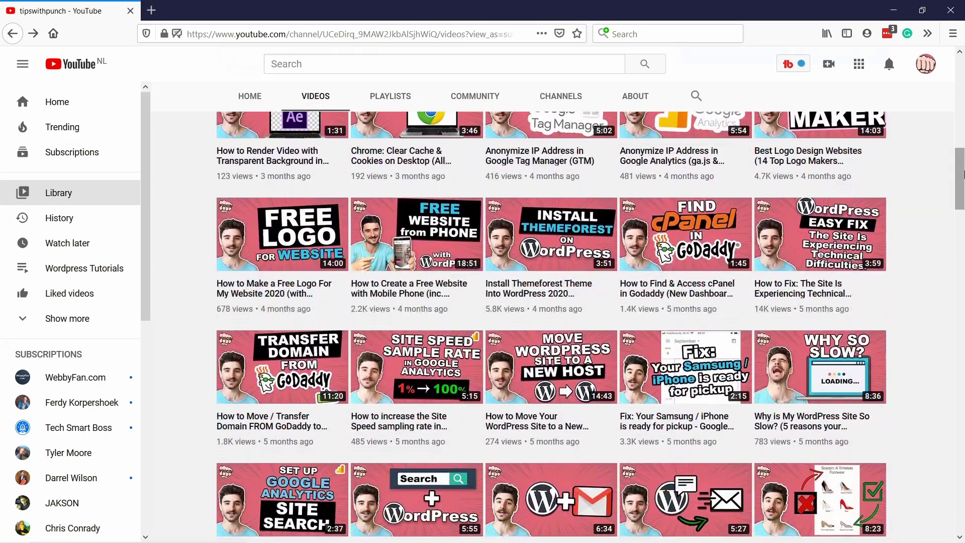
pyautogui.scroll(-8, 963, 175)
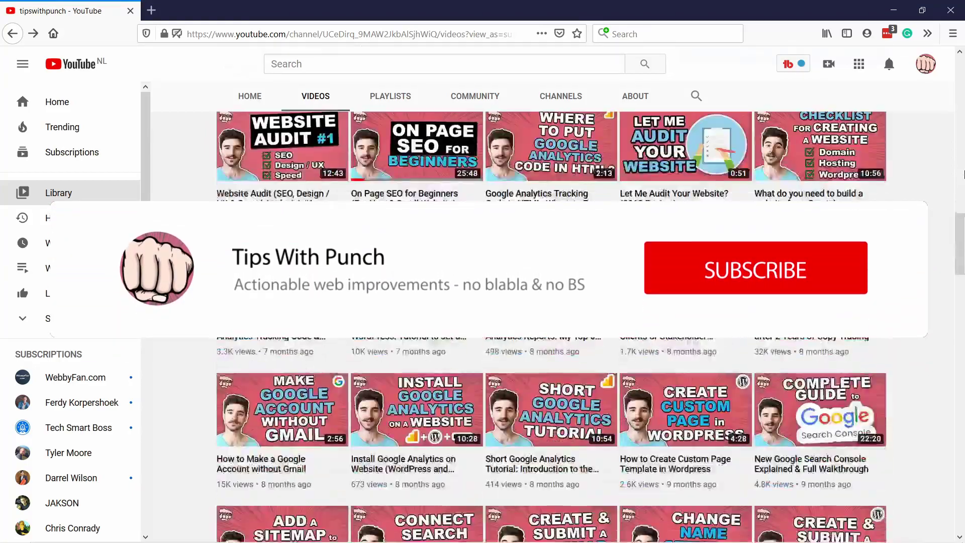
pyautogui.scroll(-5, 964, 175)
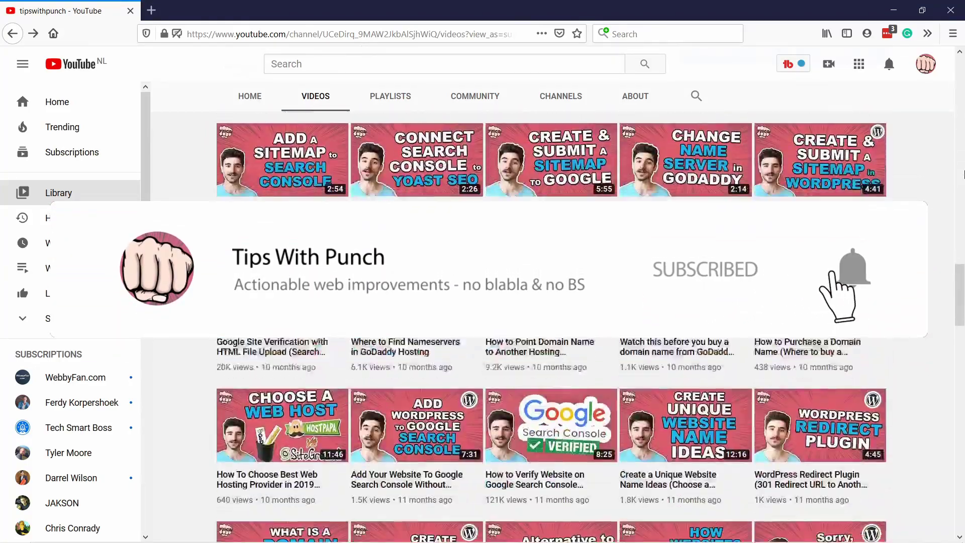
pyautogui.scroll(-11, 964, 175)
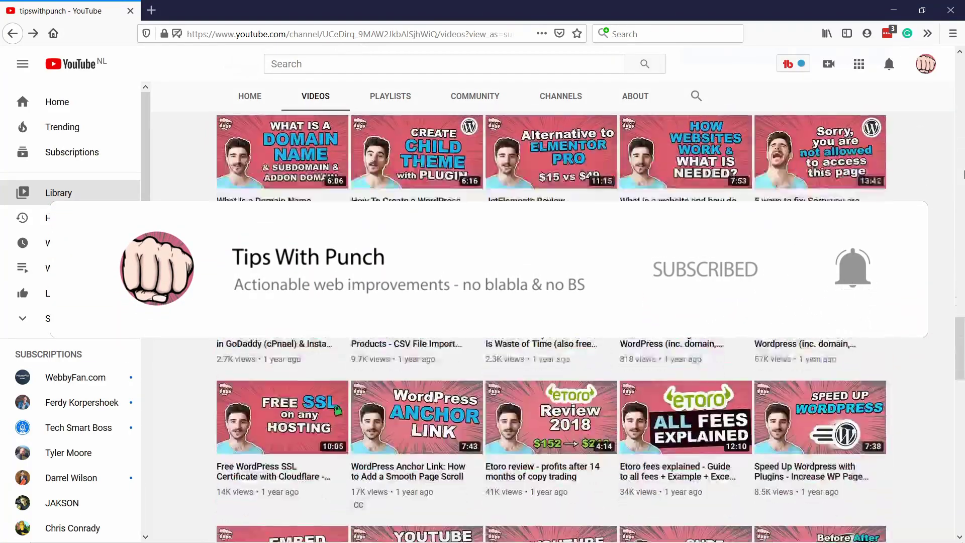